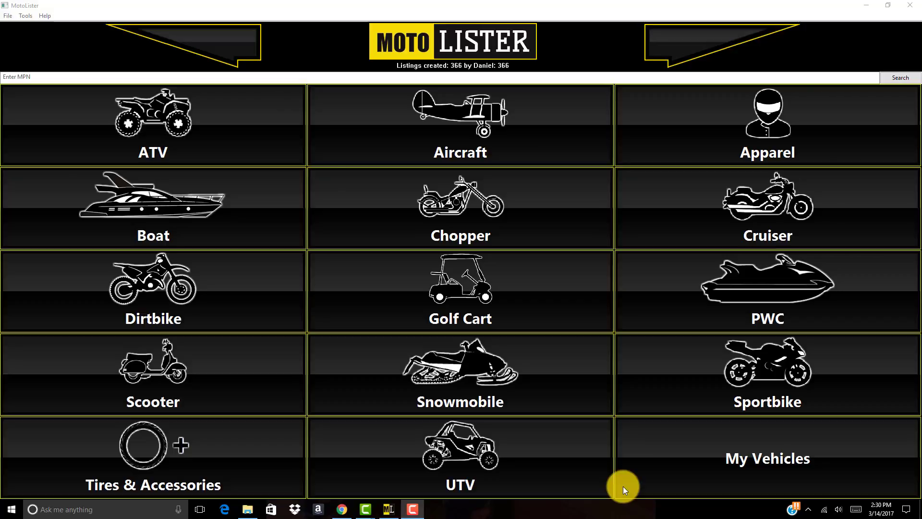
- Select the 2007 Yamaha YZF R1 from the Sportbike category, using the "--" submodel
left_click(660, 362)
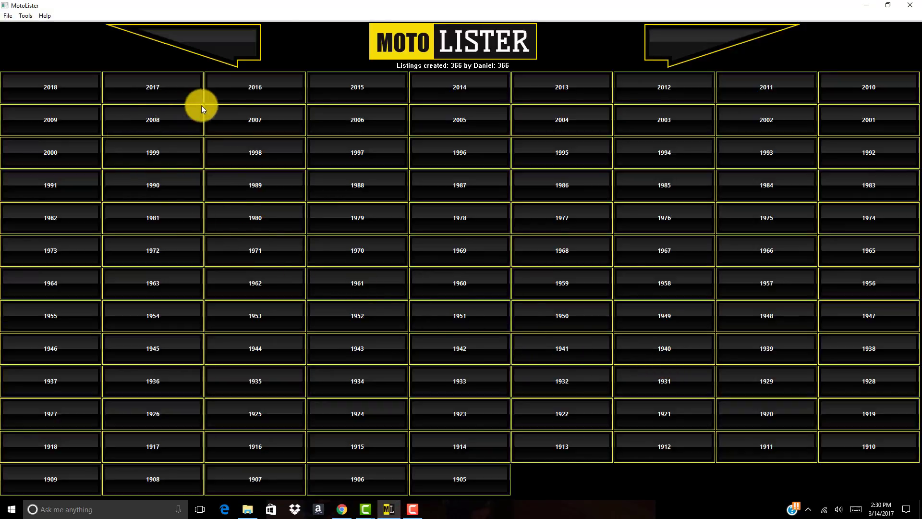
left_click(226, 118)
left_click(670, 455)
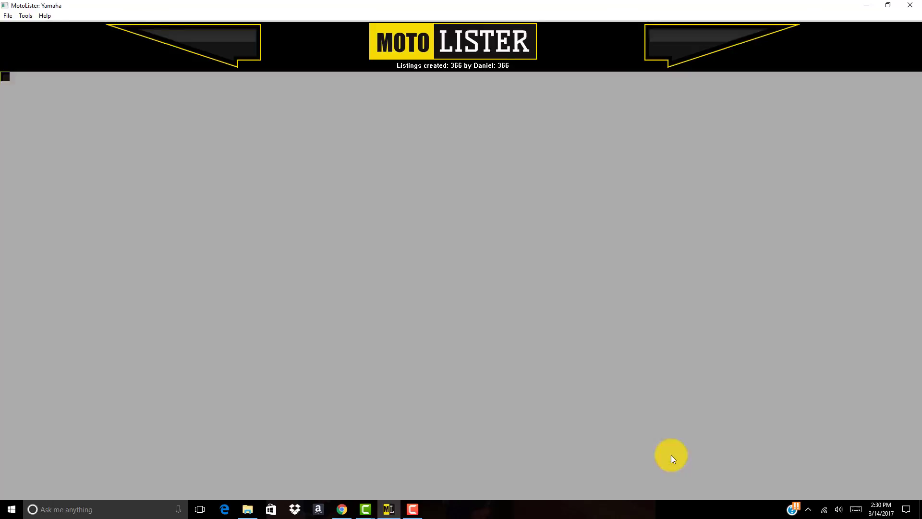
left_click(340, 273)
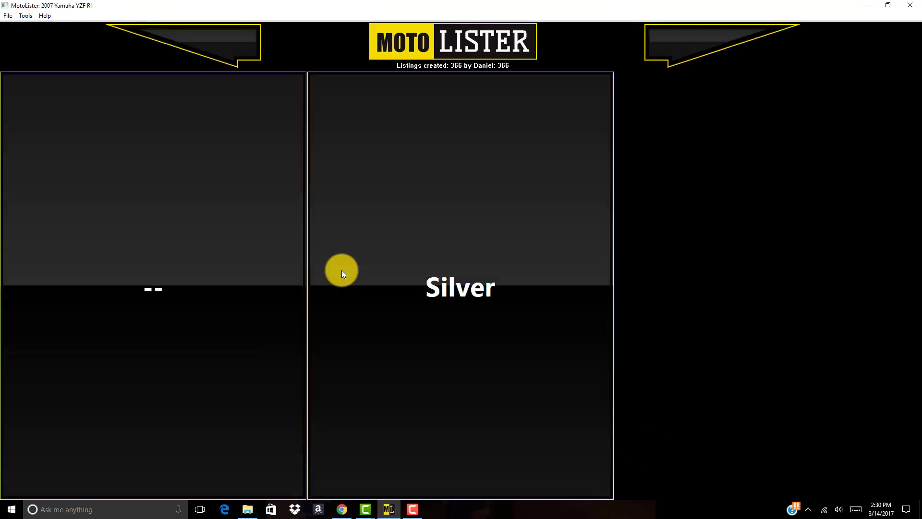
left_click(175, 264)
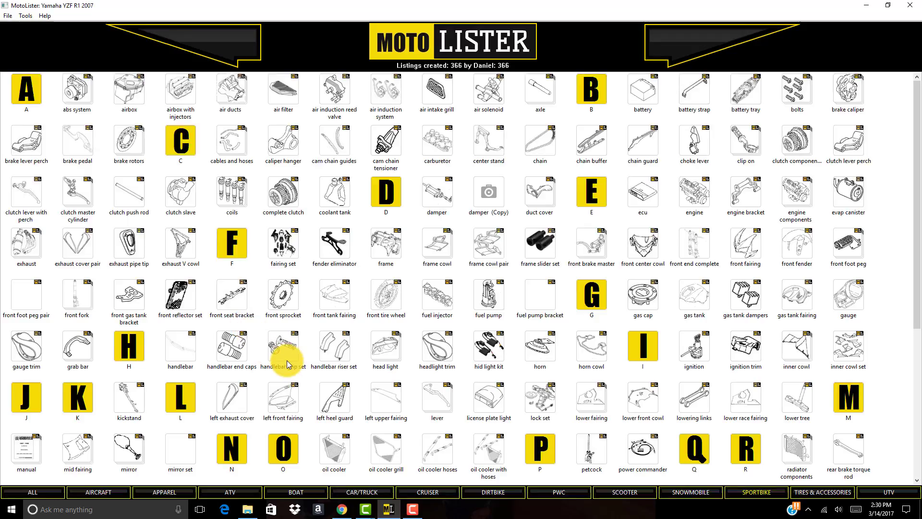
- Choose the front axle from the axle parts and tag it as OEM
left_click(539, 88)
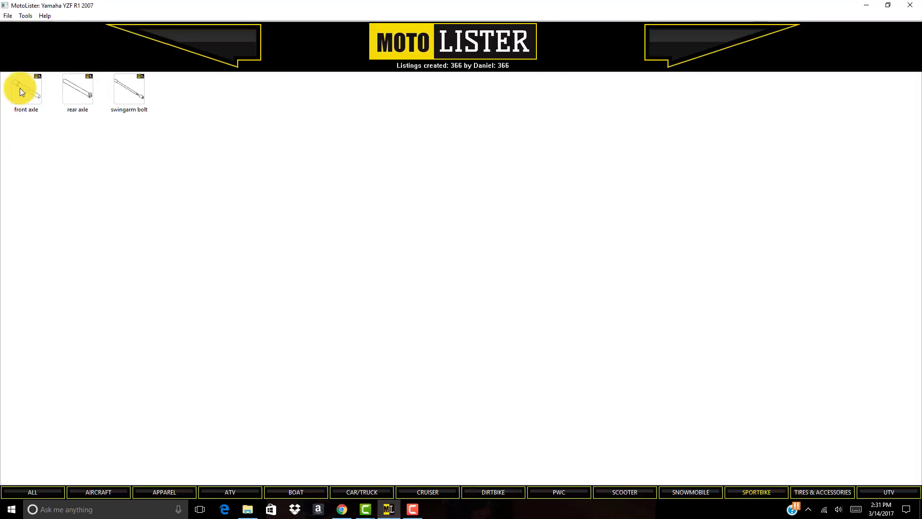
left_click(19, 88)
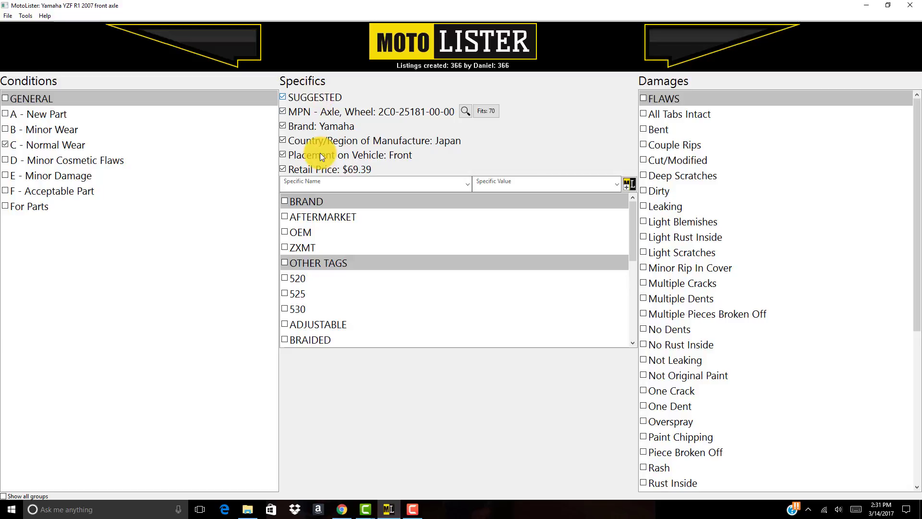
left_click(305, 231)
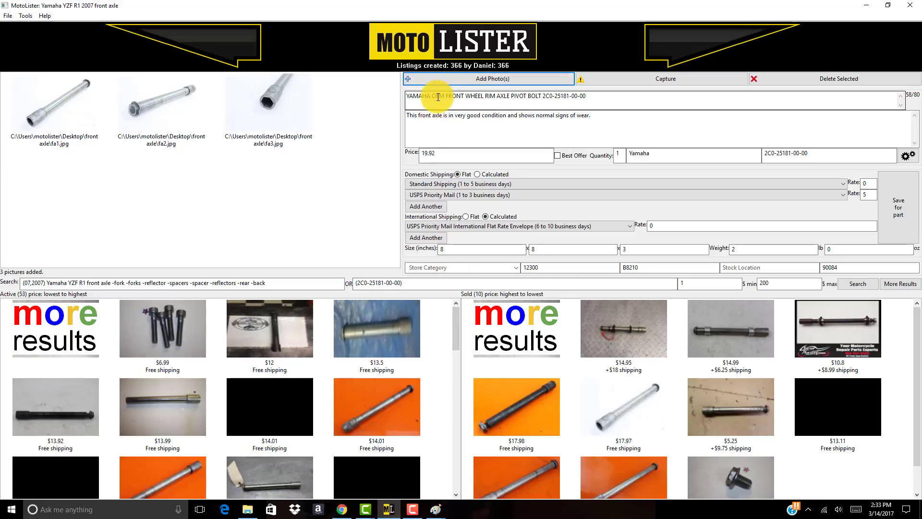
- Set the front axle's price to 13.92, domestic shipping to Calculated and the stock number to 90085, and submit the listing
left_click(175, 418)
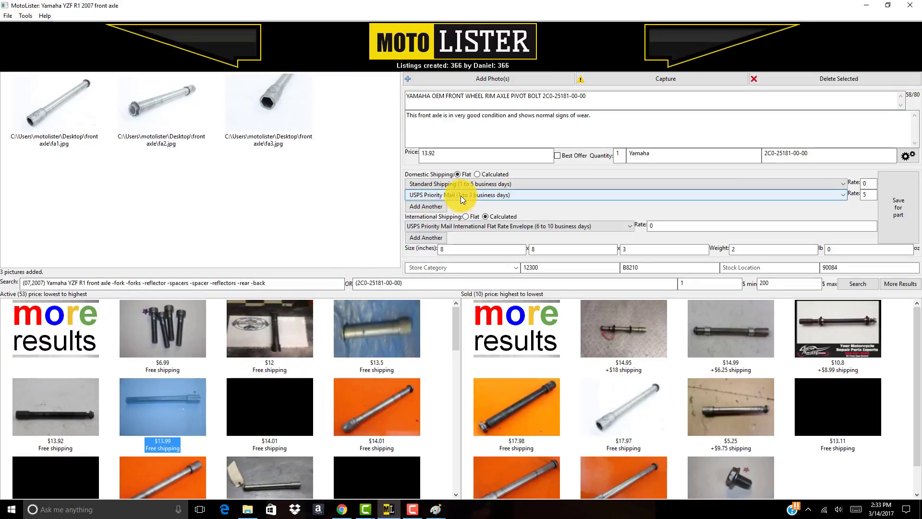
left_click(475, 174)
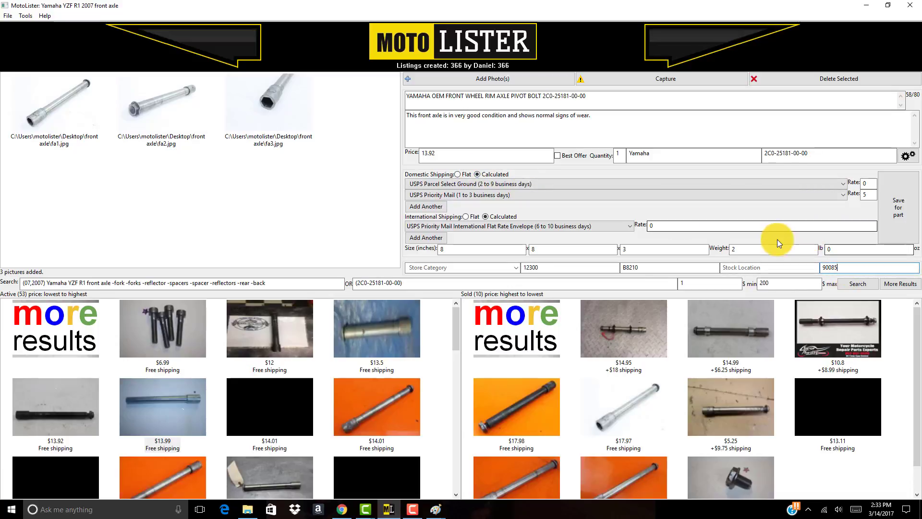
left_click(717, 39)
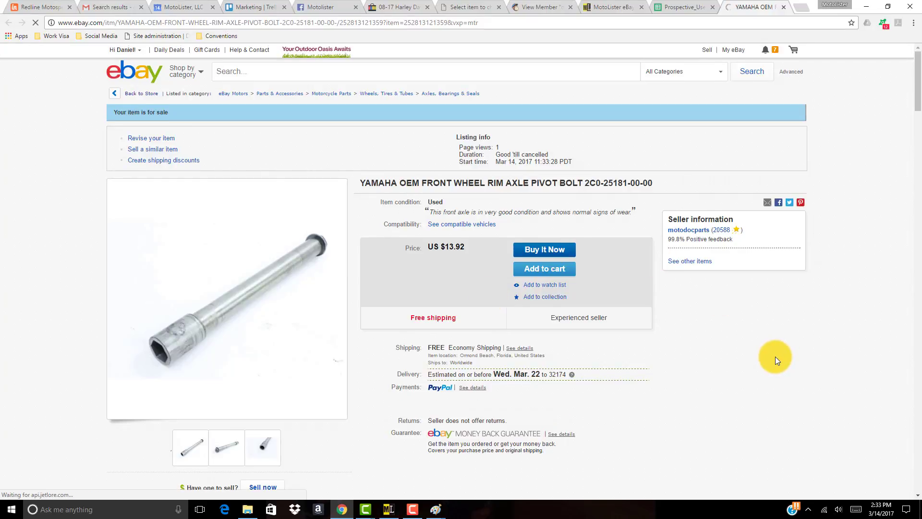
- Review the published eBay listing's price, shipping details, vehicle compatibility table, item specifics, description and photos
scroll(730, 278, "down", 2)
scroll(480, 125, "down", 3)
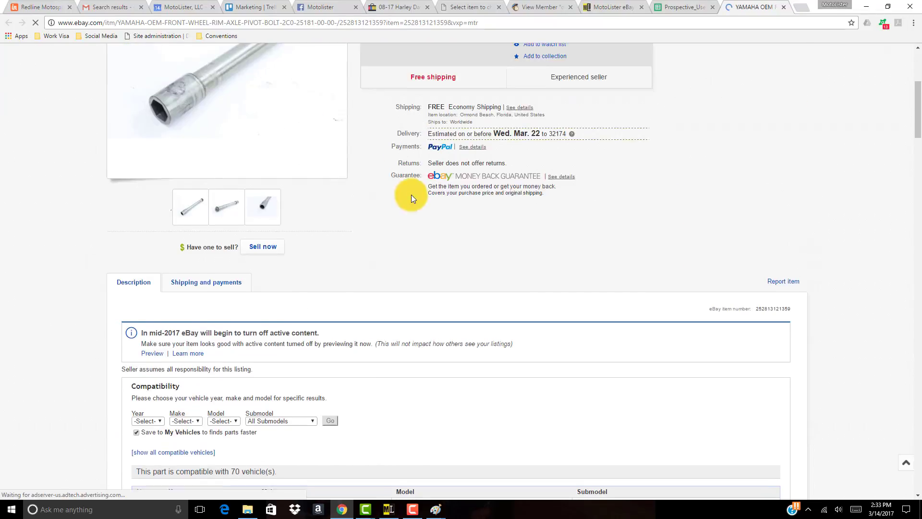
scroll(411, 194, "up", 2)
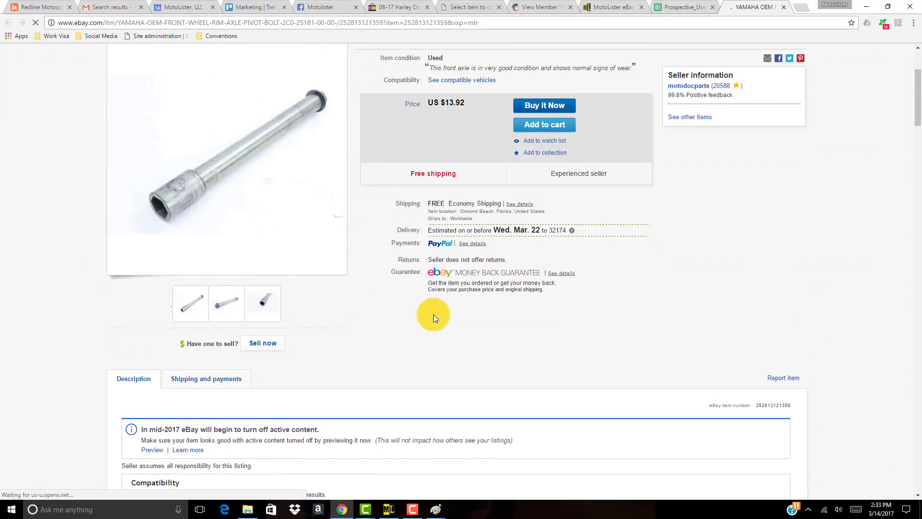
scroll(433, 315, "down", 4)
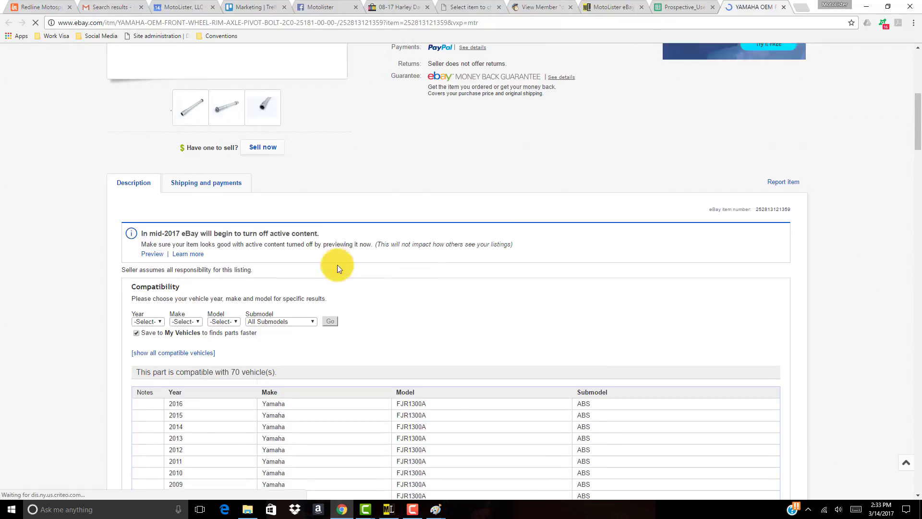
scroll(505, 351, "down", 5)
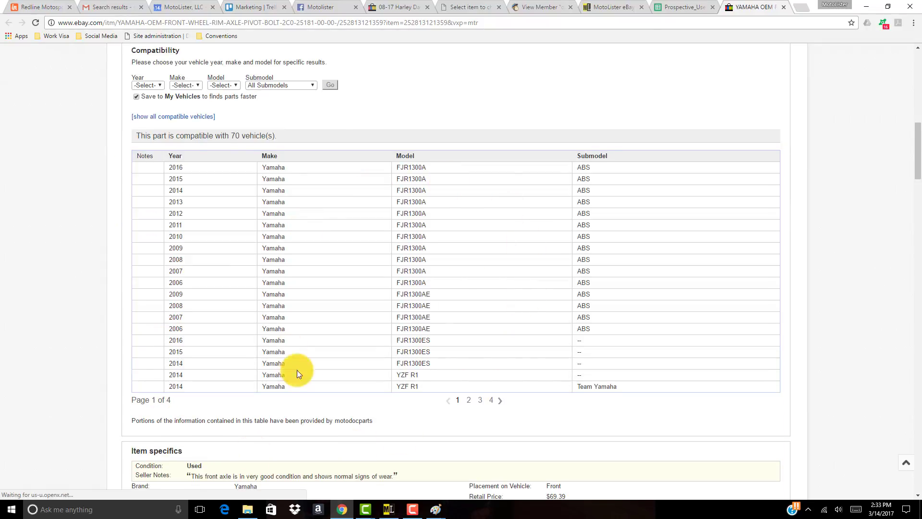
scroll(633, 422, "down", 3)
scroll(633, 422, "down", 5)
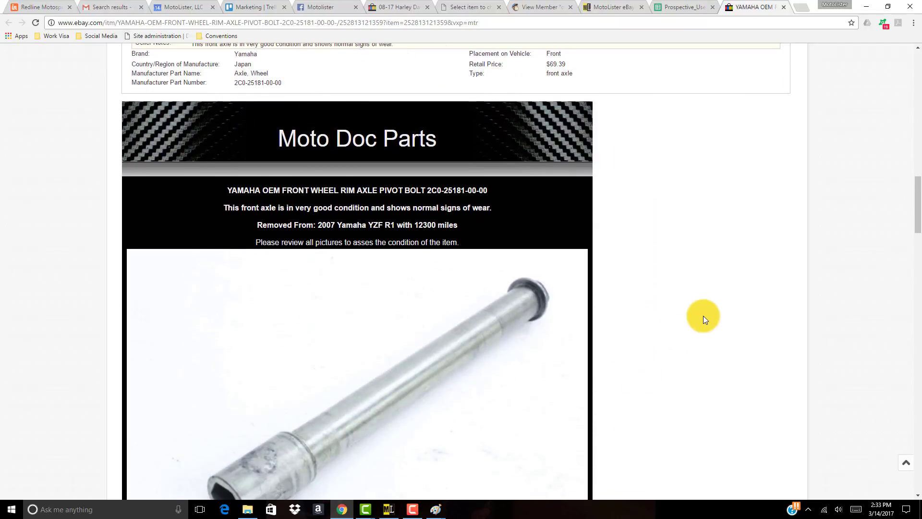
scroll(684, 335, "down", 4)
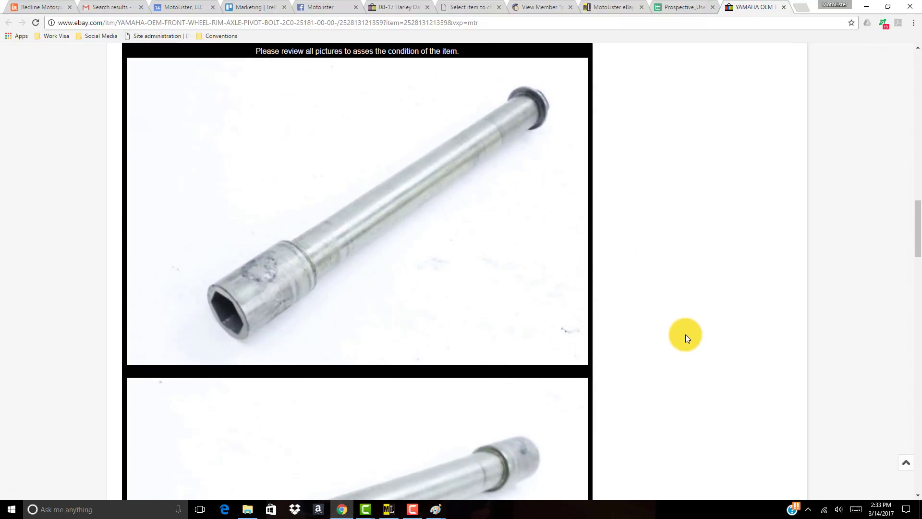
scroll(685, 335, "up", 2)
scroll(684, 334, "up", 2)
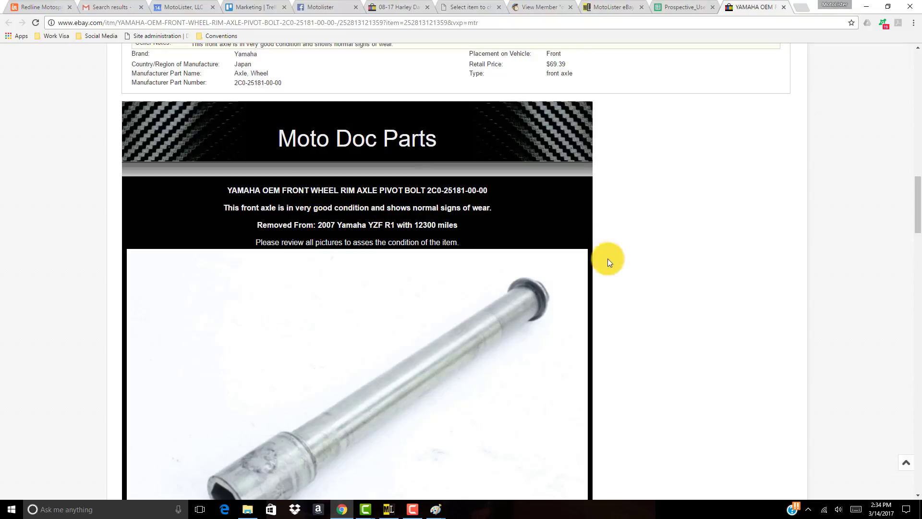
scroll(636, 356, "down", 14)
scroll(635, 355, "down", 10)
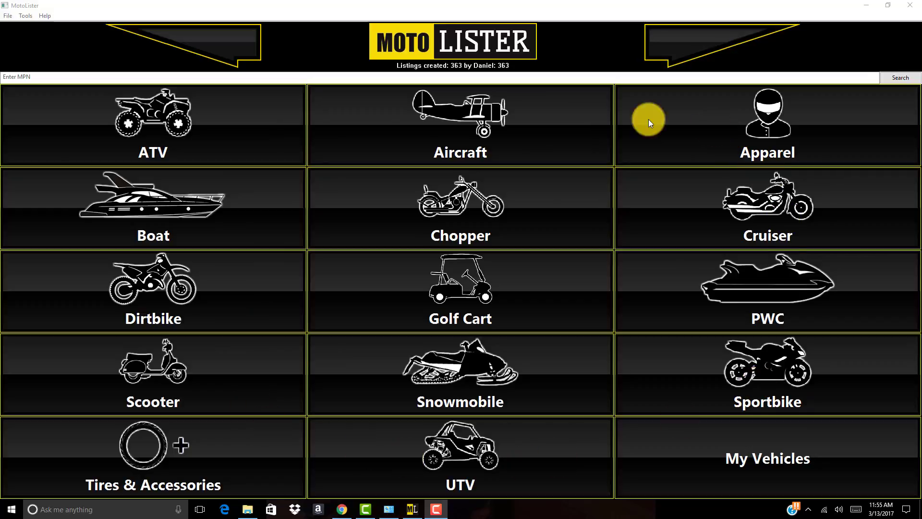
- Open the MotoLister settings, enlarge the Settings window and reposition it over the main screen
left_click(8, 15)
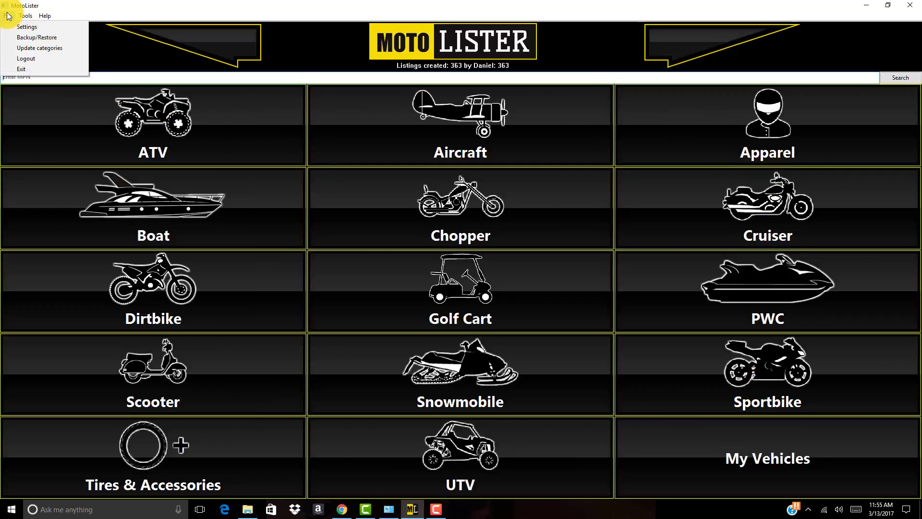
left_click(9, 28)
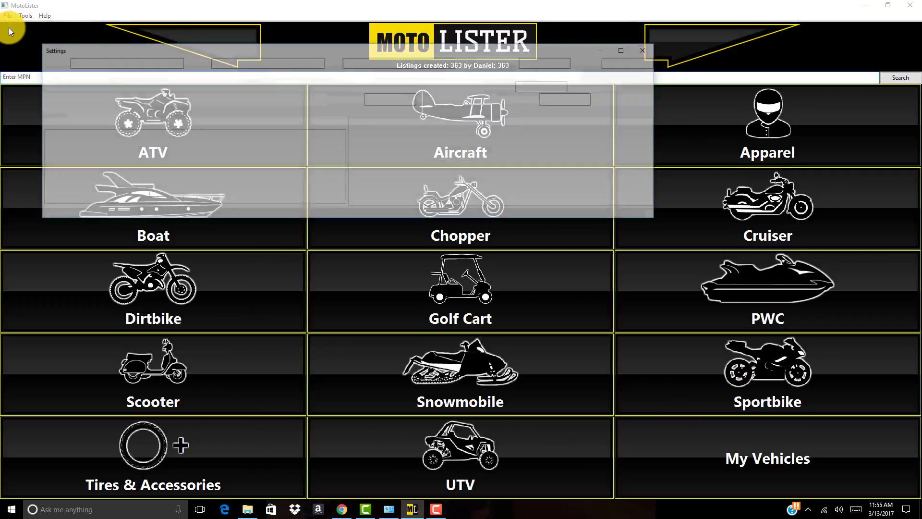
left_click_drag(657, 217, 823, 334)
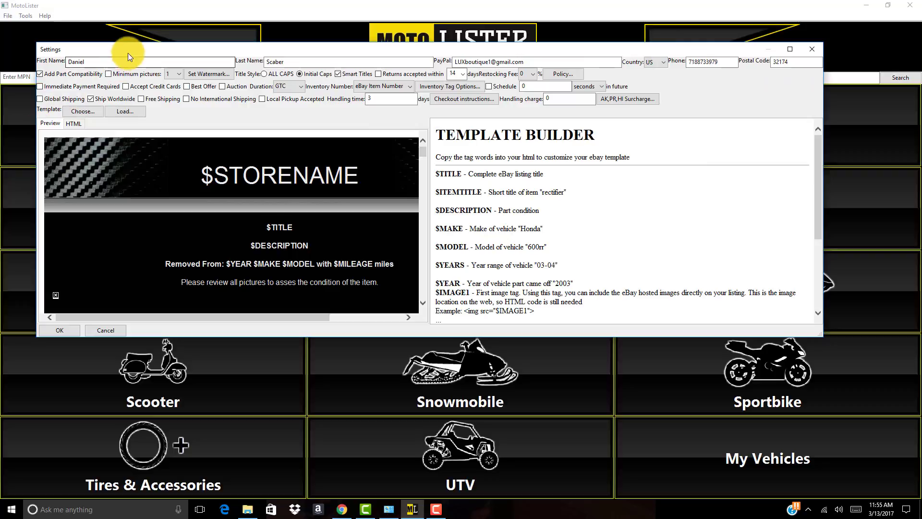
left_click_drag(129, 51, 183, 75)
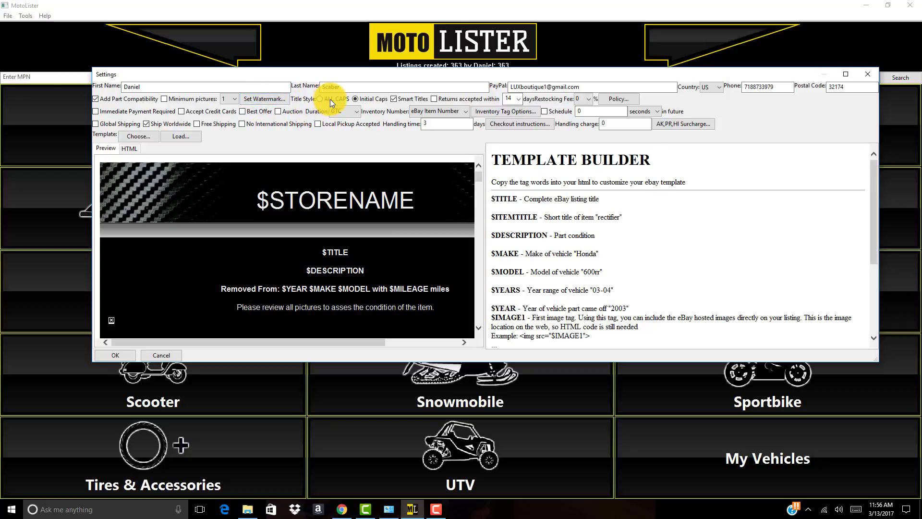
- Set the inventory number method to Incremental in the settings
left_click(395, 100)
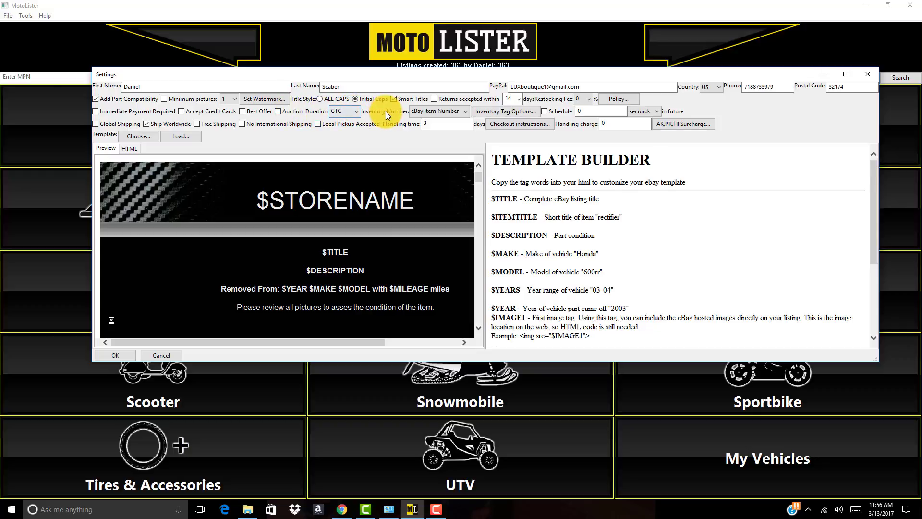
left_click(427, 113)
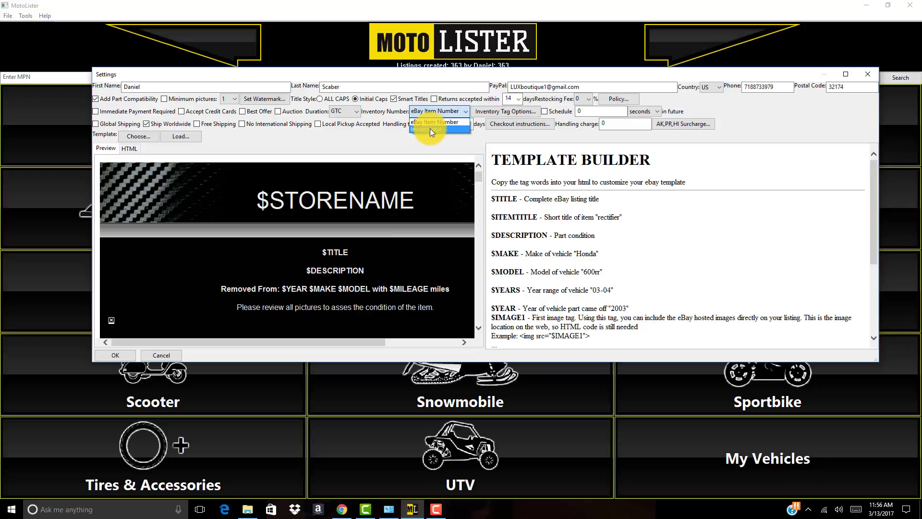
left_click(431, 128)
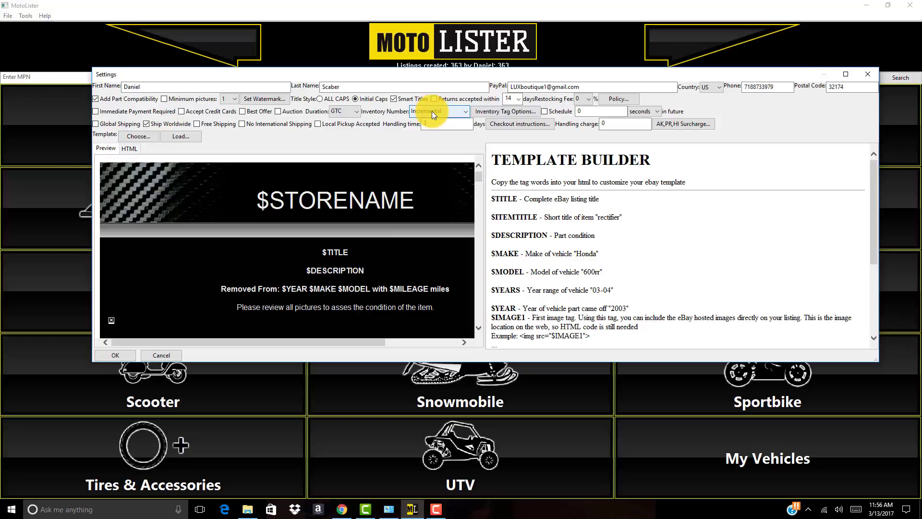
left_click(431, 111)
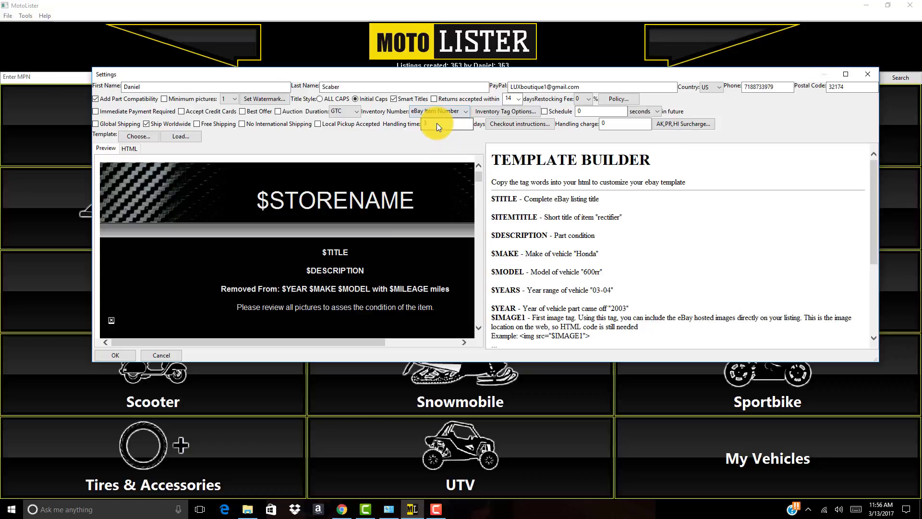
left_click(437, 123)
left_click(441, 126)
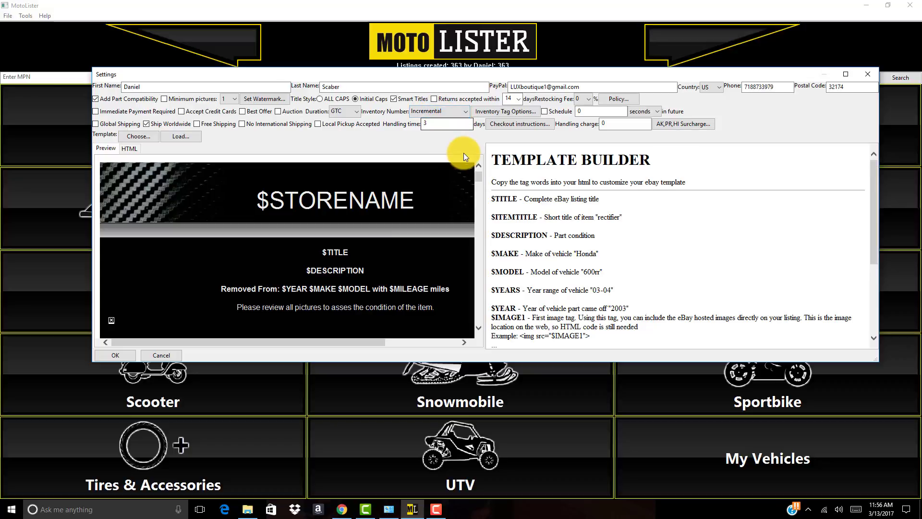
- Review the inventory tag options without changing them, and switch the Schedule option on and off again
left_click(500, 111)
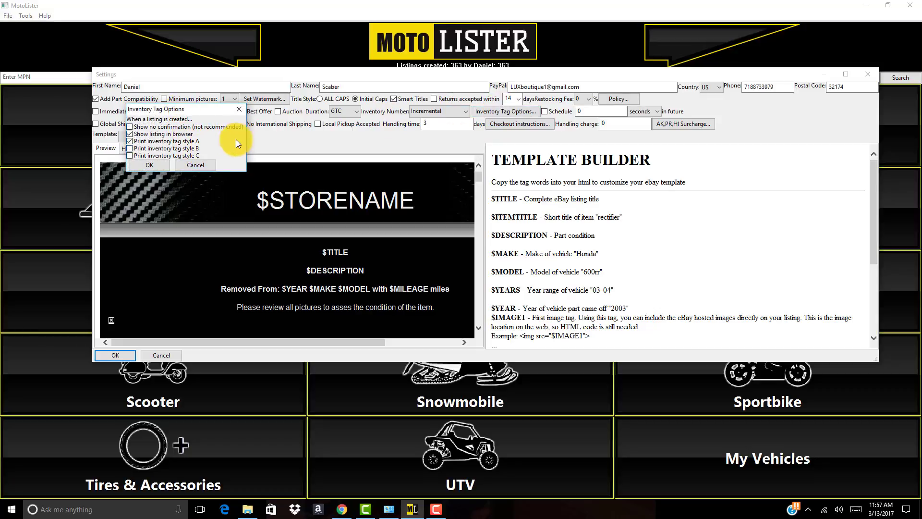
left_click(238, 110)
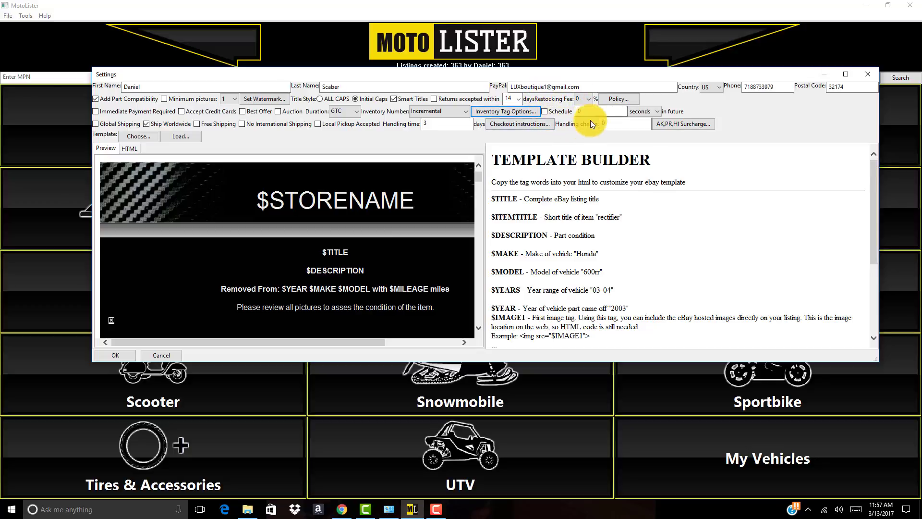
left_click(545, 111)
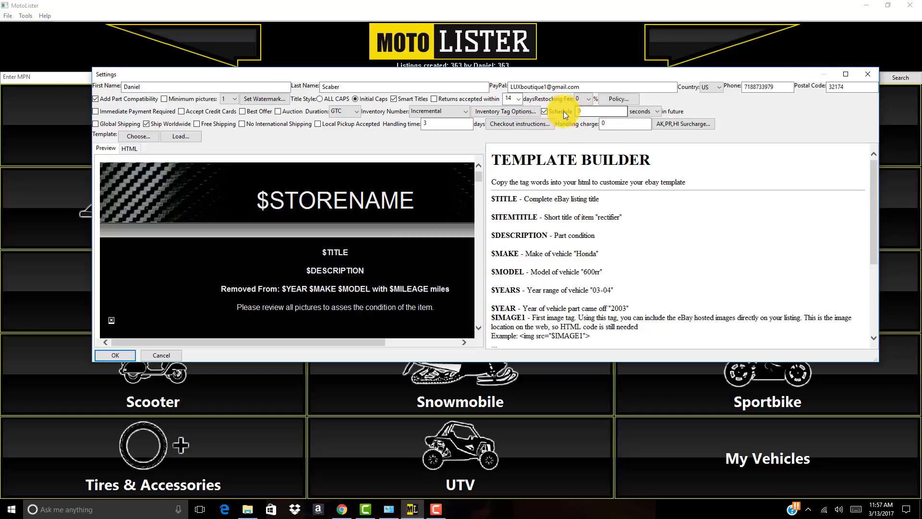
left_click(546, 111)
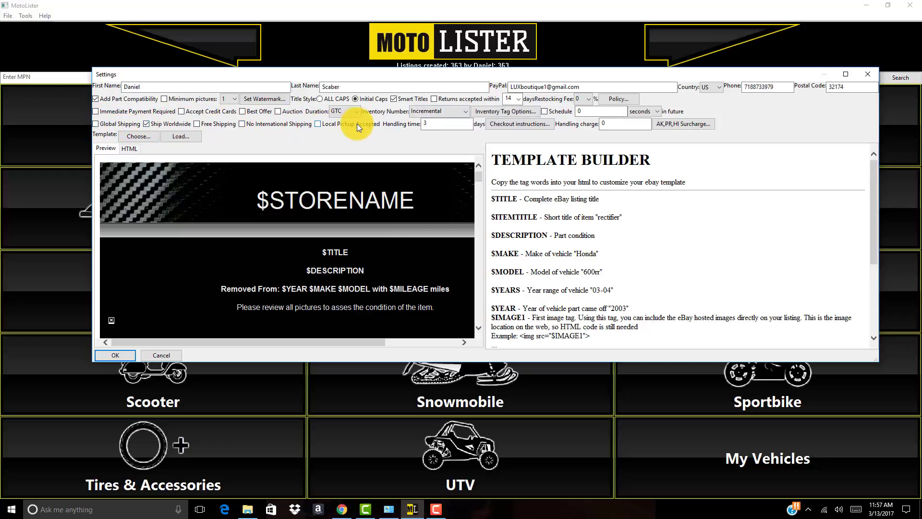
- Set the handling time to 1 day, and view the additional checkout instructions entry without adding any text
left_click(431, 124)
left_click(500, 128)
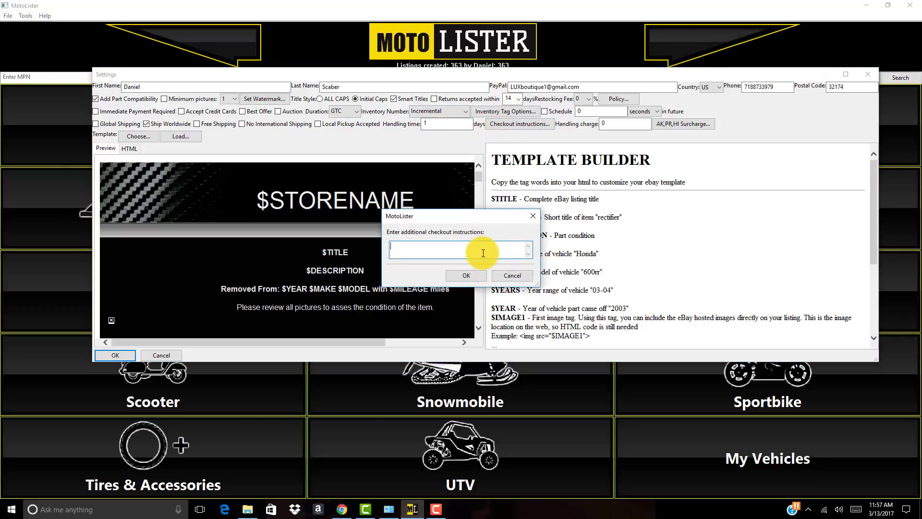
left_click(535, 212)
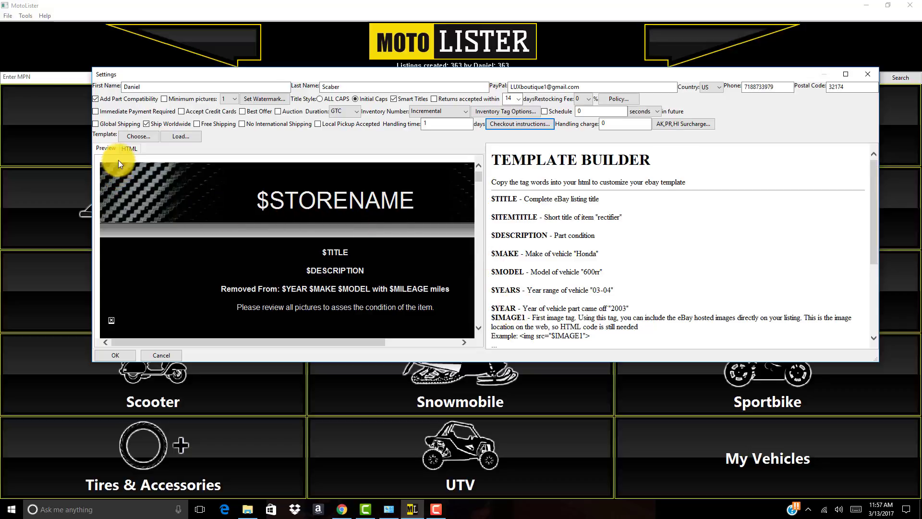
- Examine the listing template's HTML source and return to its preview
left_click(127, 148)
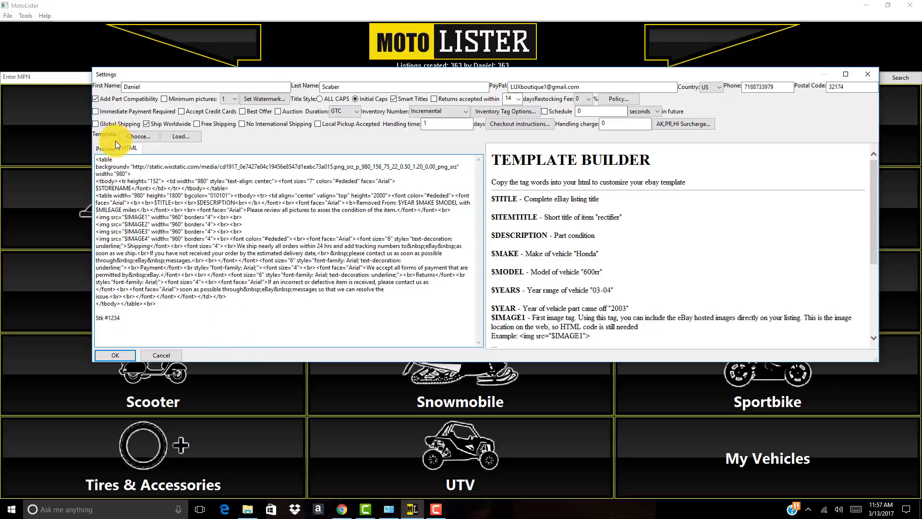
left_click(110, 152)
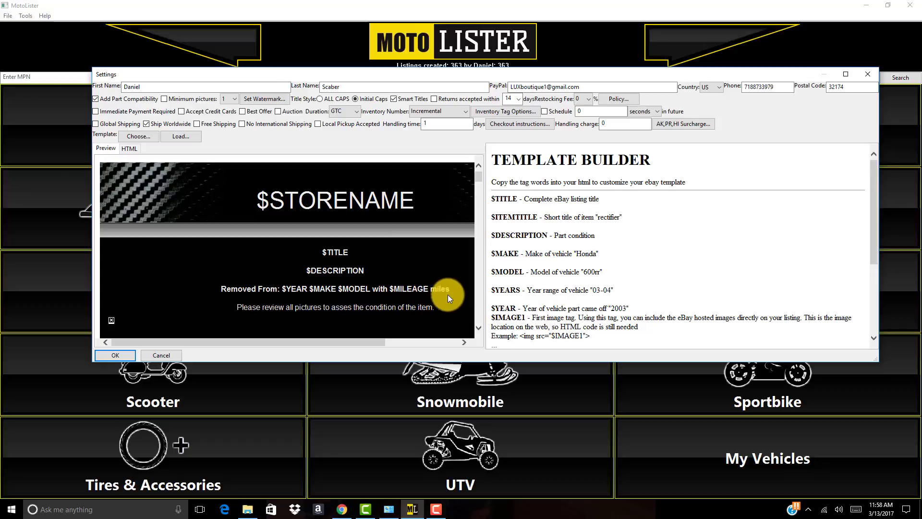
- Review the listing template's preview from the store header down to the Shipping, Payment and Returns sections
left_click(478, 328)
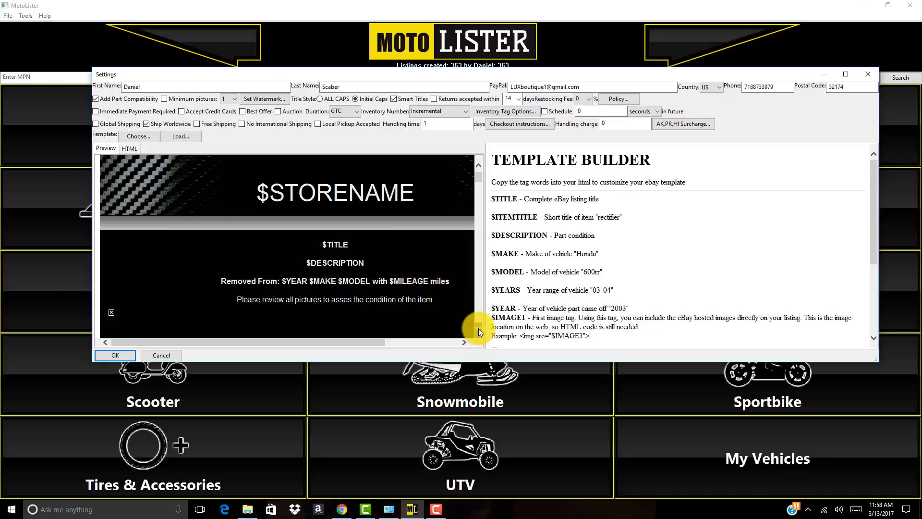
left_click(481, 172)
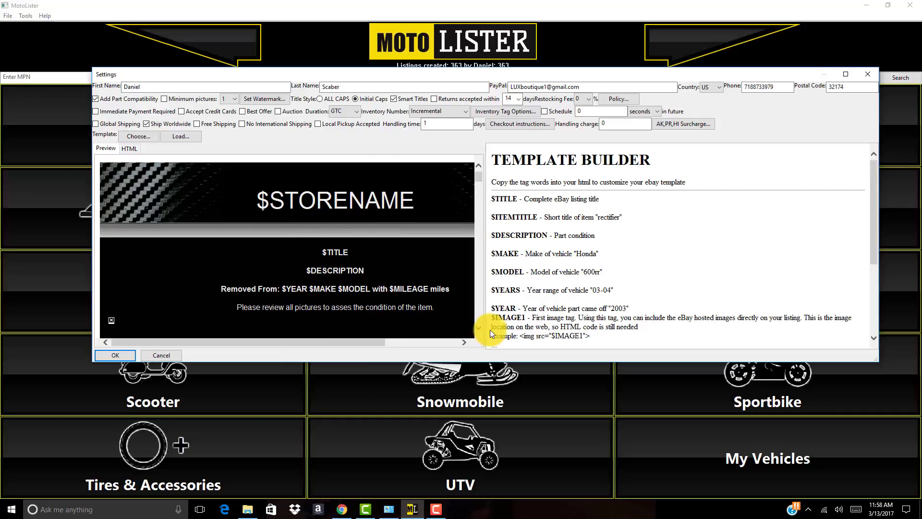
left_click(477, 328)
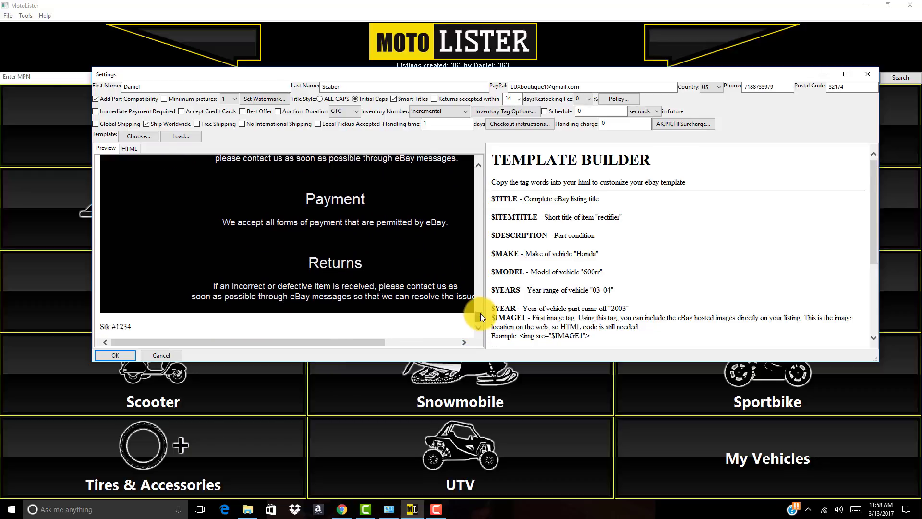
scroll(480, 310, "up", 2)
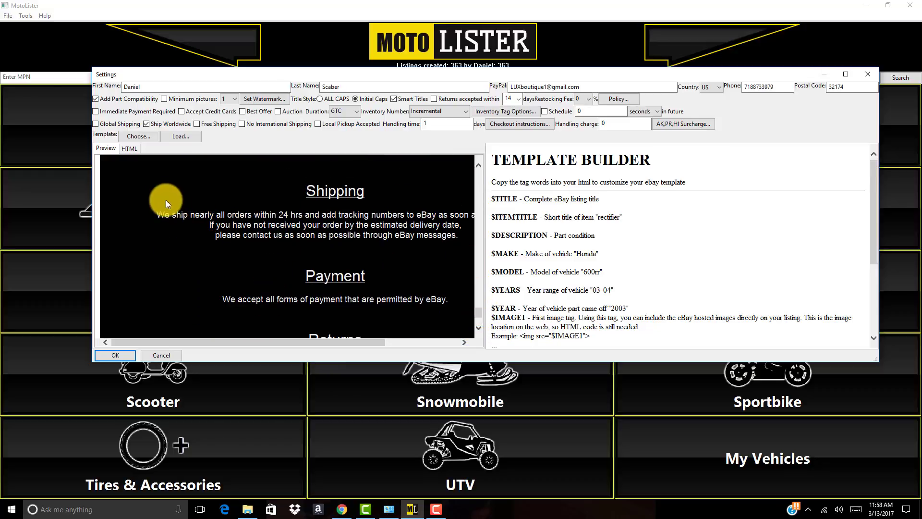
- Replace the first two sentences of the template's Shipping text with "Testing" in the HTML source and preview it
left_click(128, 148)
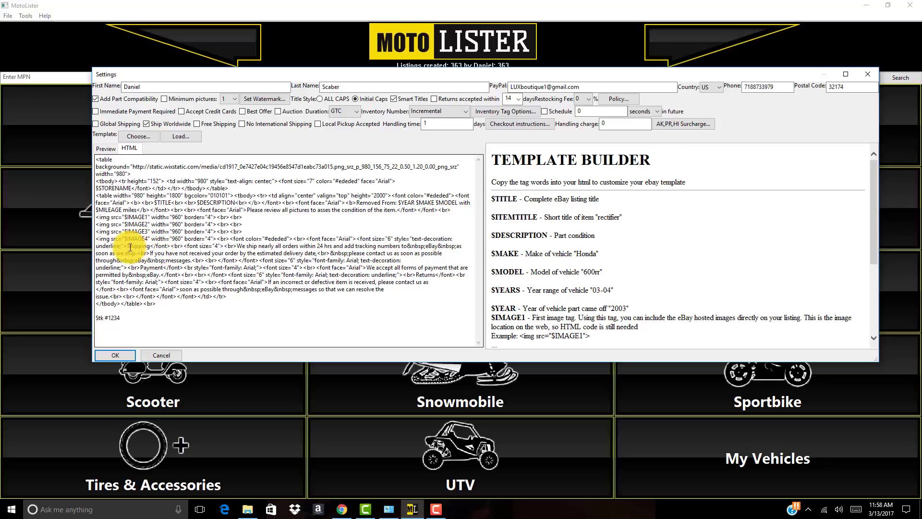
left_click_drag(129, 247, 147, 247)
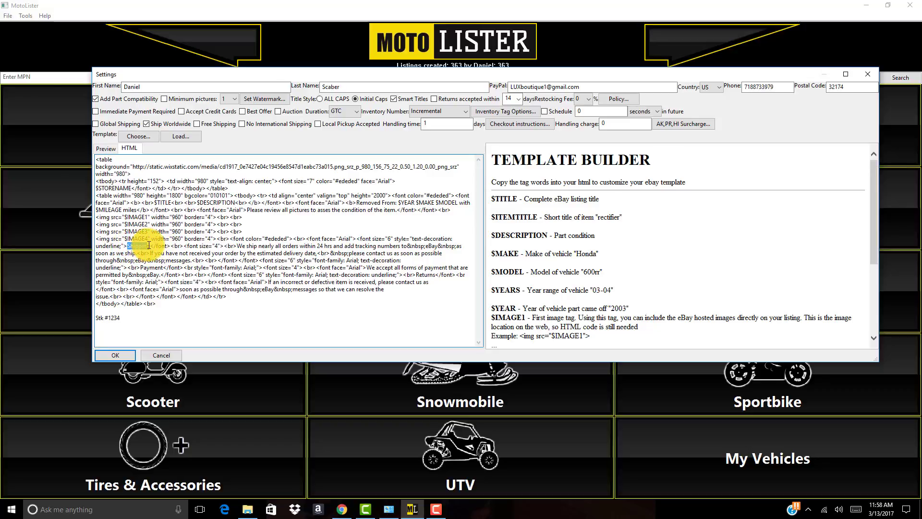
left_click(238, 247)
left_click_drag(239, 247, 448, 249)
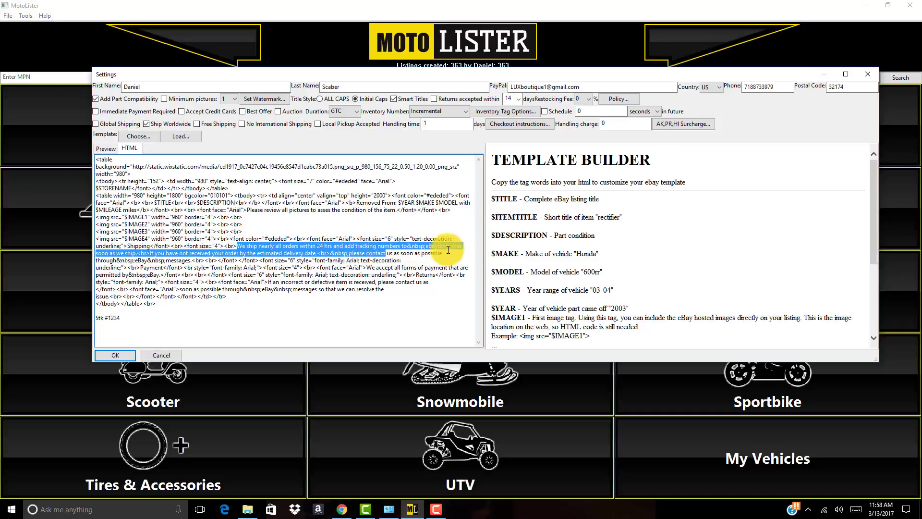
left_click(204, 253)
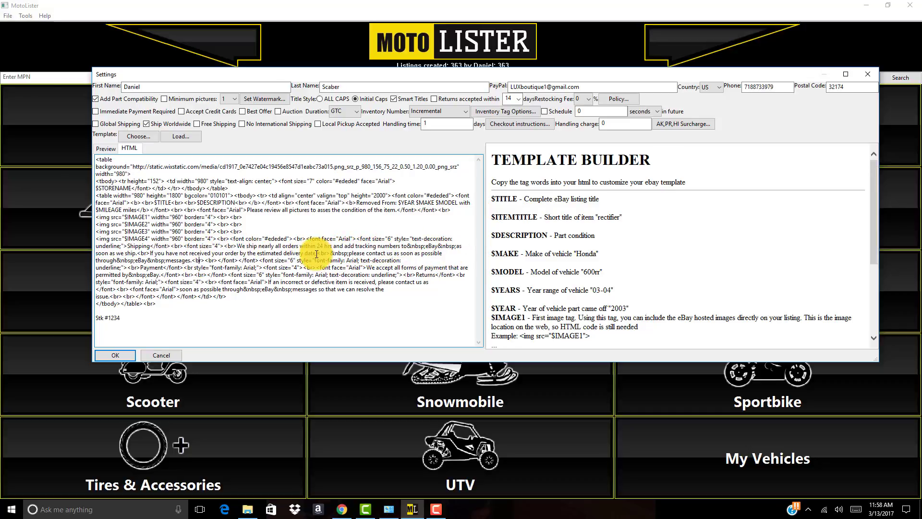
left_click_drag(316, 253, 244, 251)
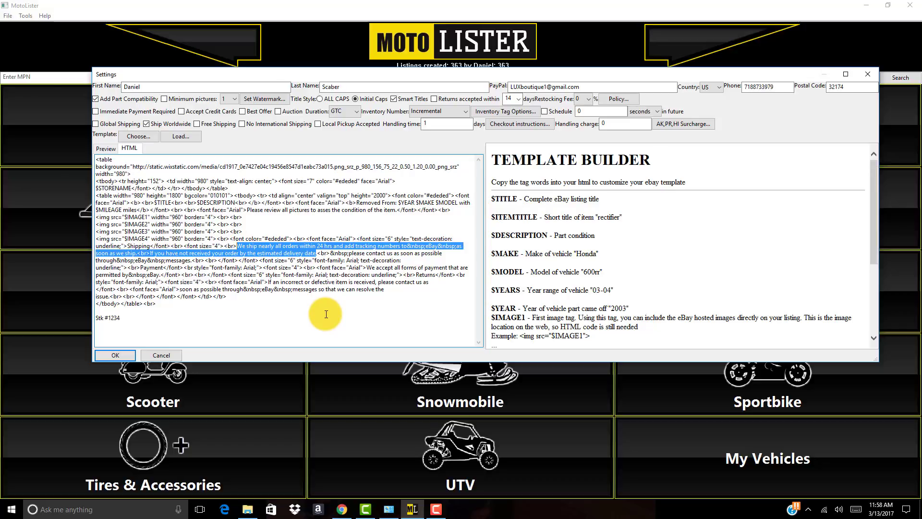
type("Testing,<br>&nbsp;please contact us as soon as possible")
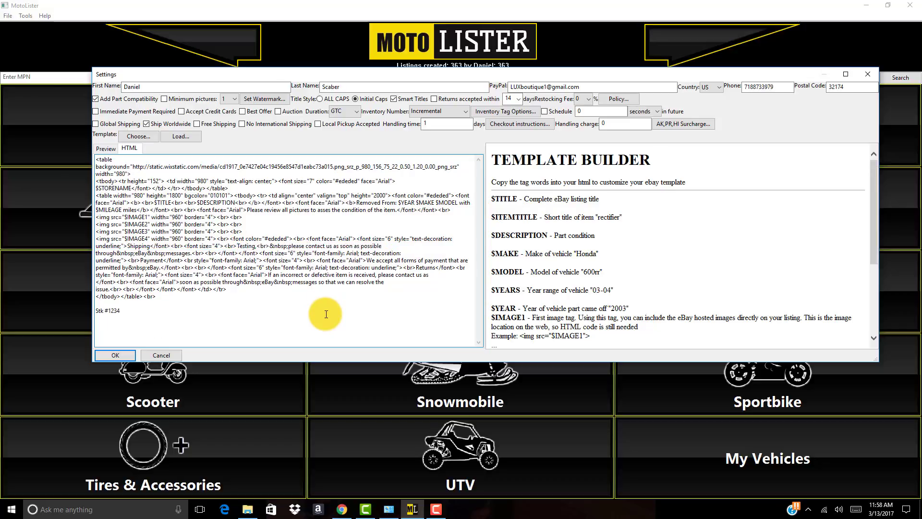
left_click(114, 148)
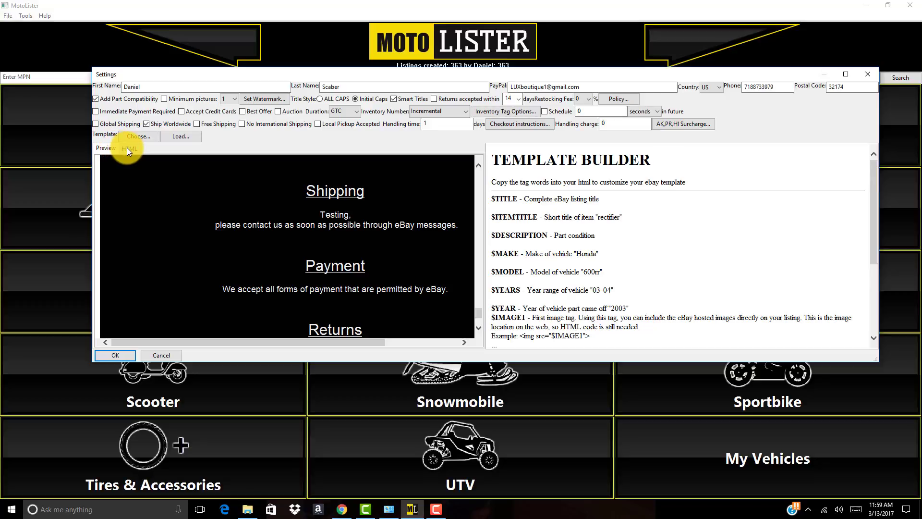
- Delete "please contact us as soon as possible through eBay messages" from the template's Shipping HTML and preview it
left_click(129, 148)
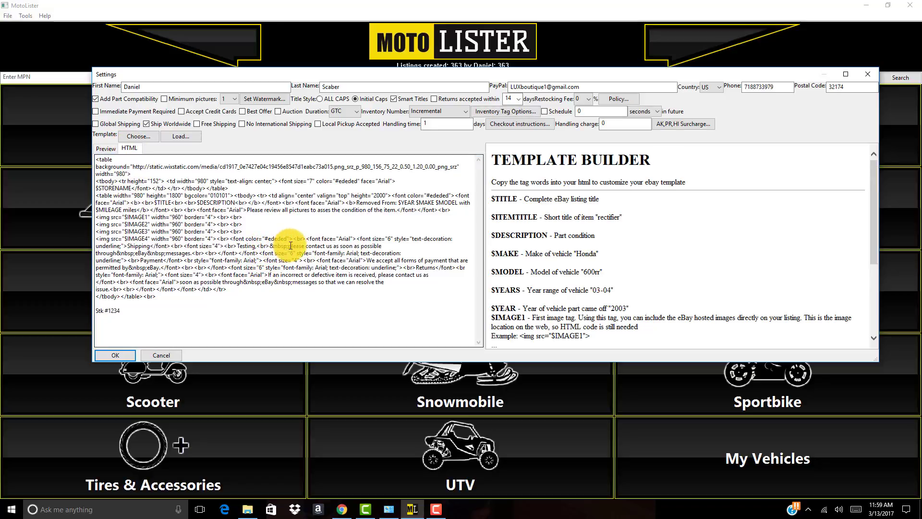
left_click_drag(289, 245, 190, 253)
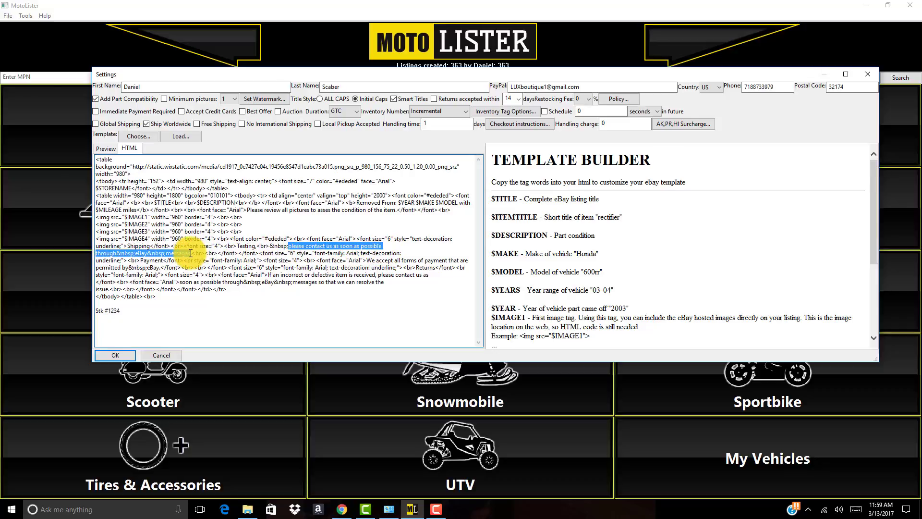
key("Delete")
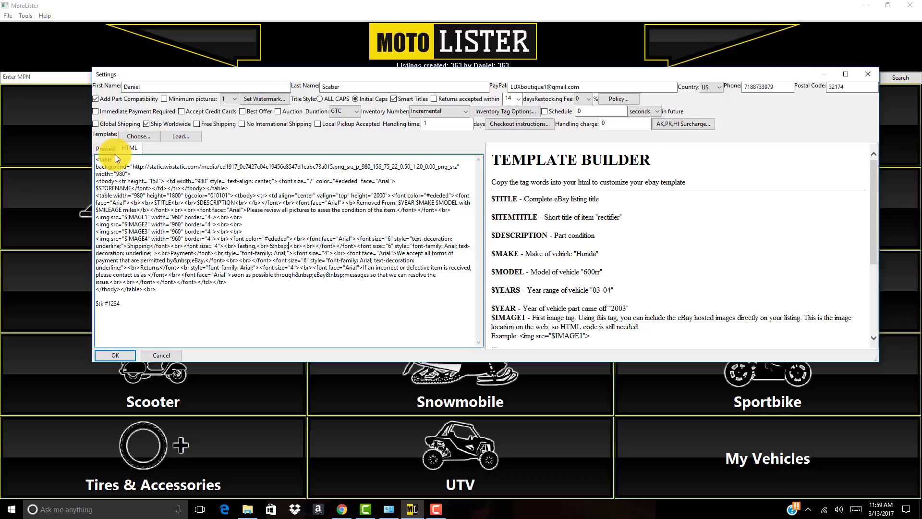
left_click(108, 149)
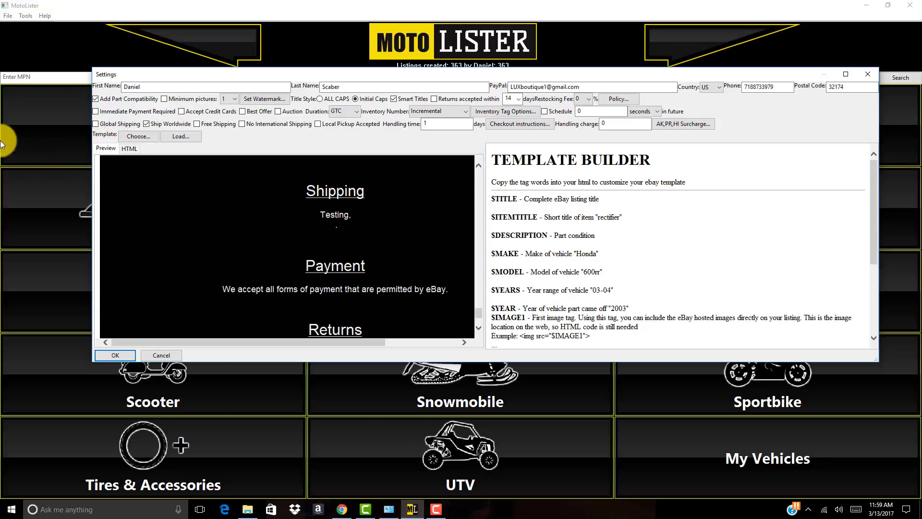
- Compare the template's HTML source with its rendered Shipping, Payment and Returns sections, ending on the source
left_click(125, 149)
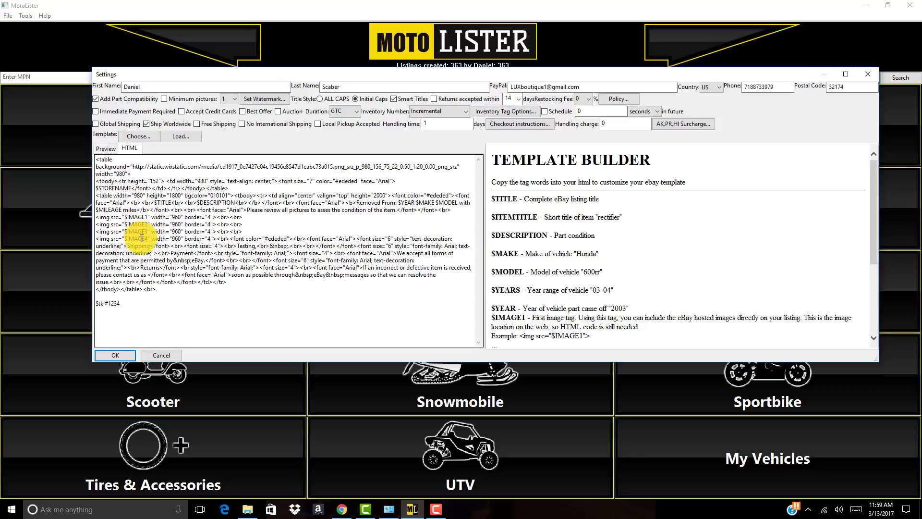
left_click(111, 149)
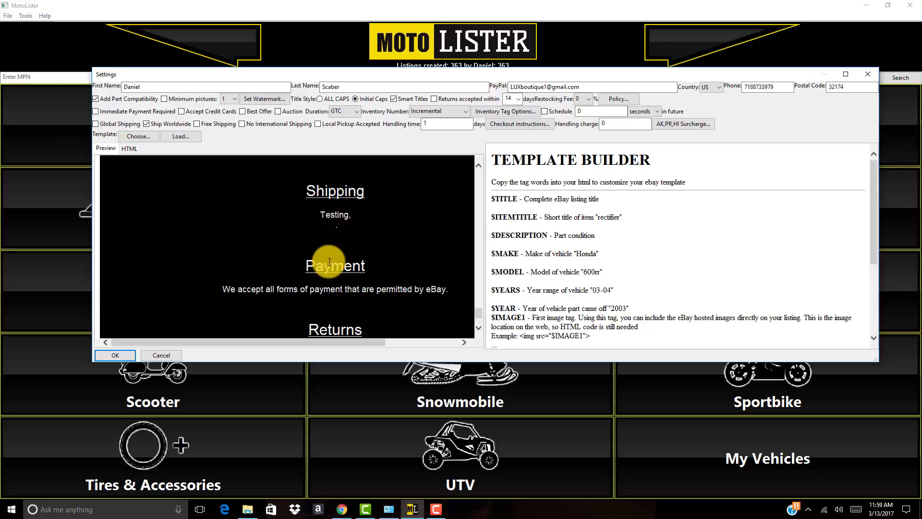
left_click(131, 149)
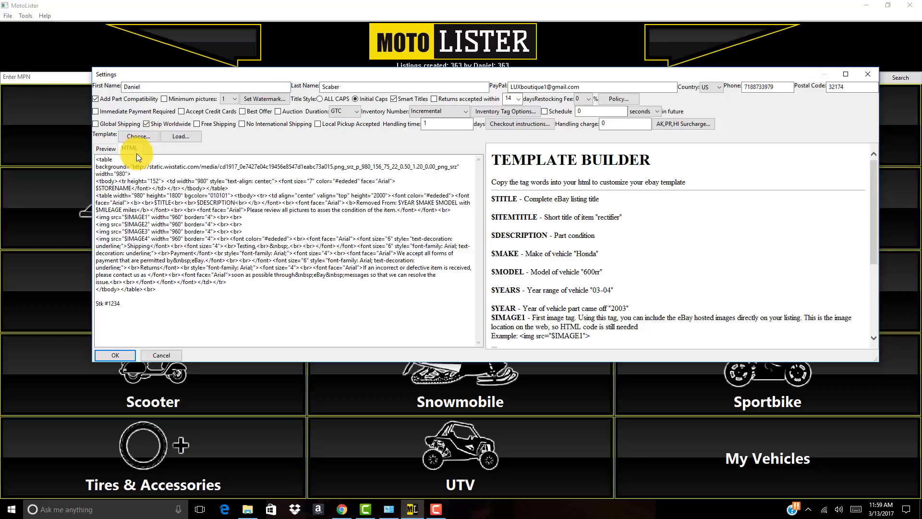
left_click(104, 148)
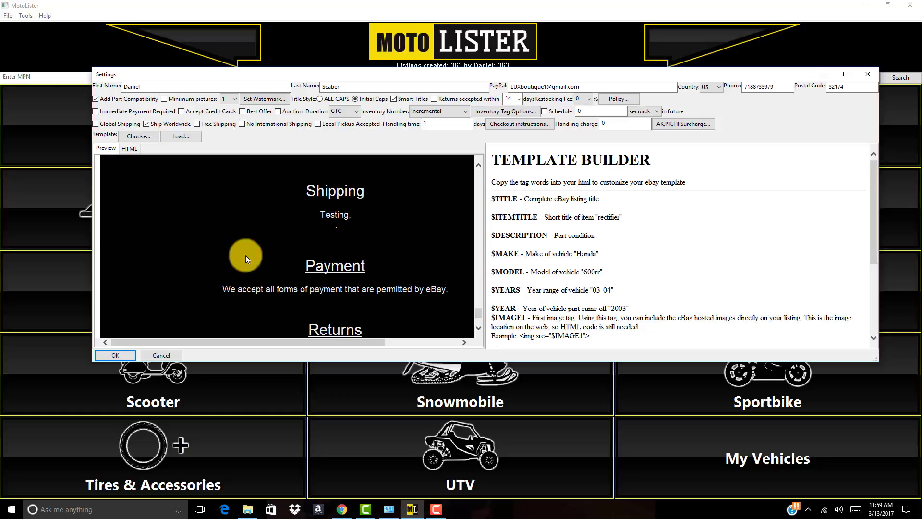
scroll(280, 275, "down", 1)
scroll(279, 275, "down", 1)
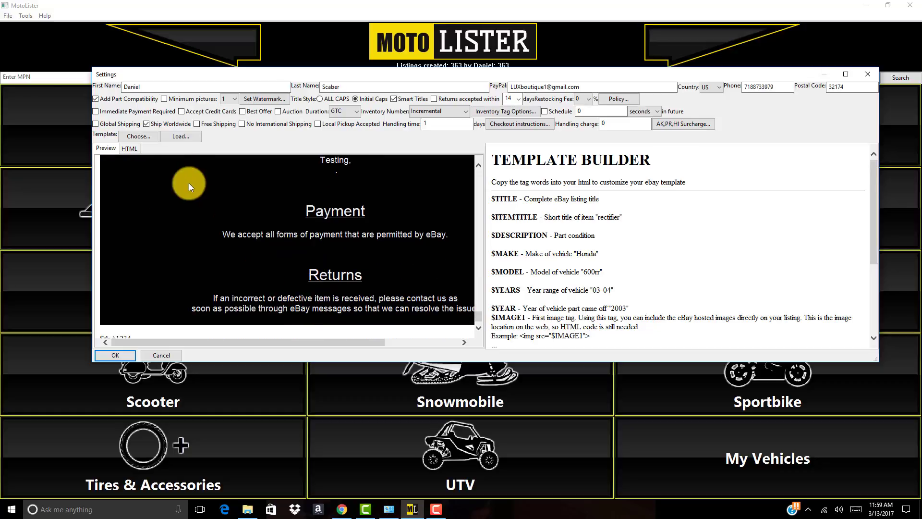
left_click(128, 148)
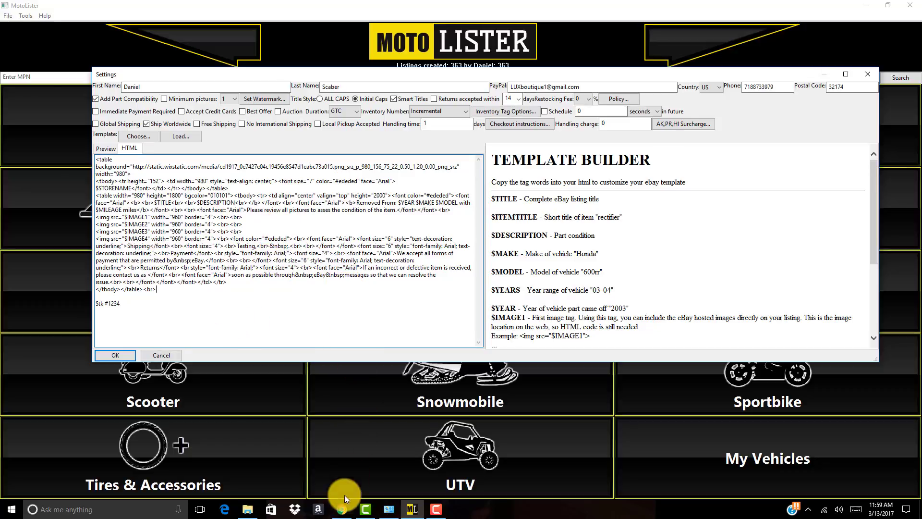
- Switch to Chrome and open the 2008 MV Agusta rear brake caliper listing for revision, showing its description's HTML code
left_click(342, 510)
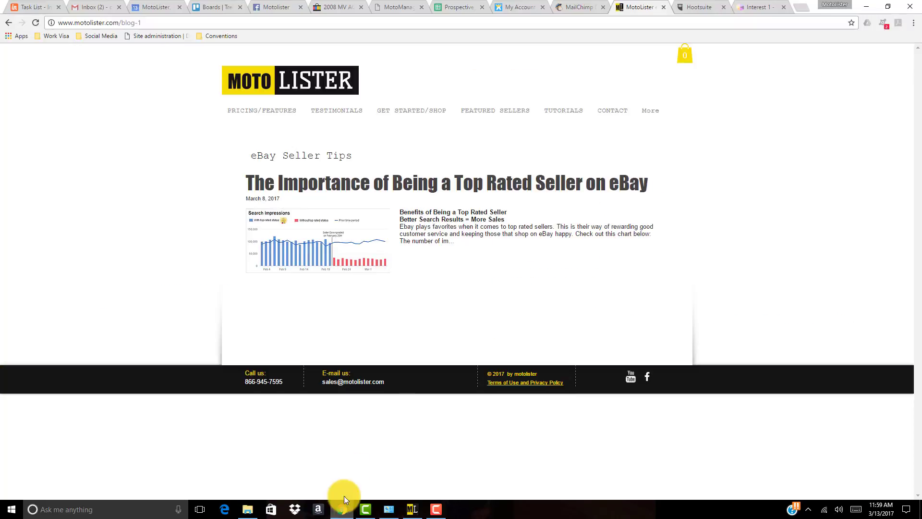
left_click(330, 6)
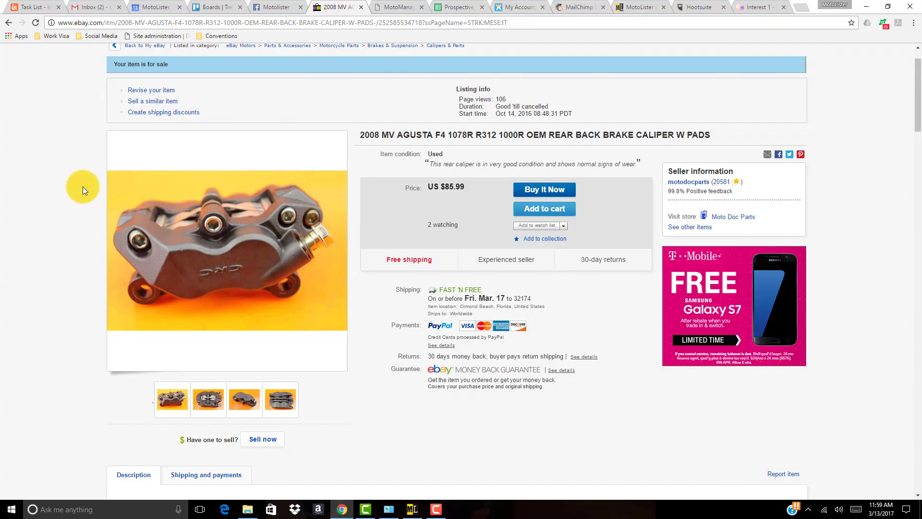
left_click(146, 91)
scroll(154, 254, "down", 9)
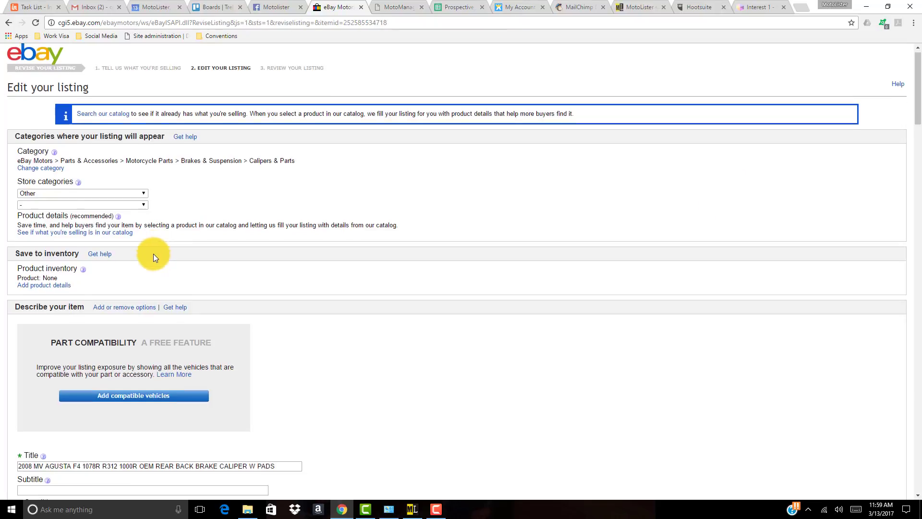
scroll(216, 378, "down", 7)
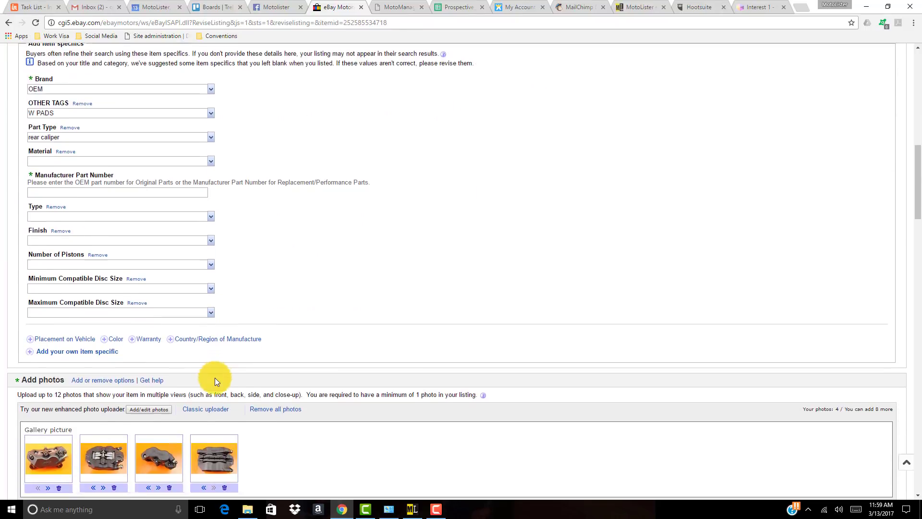
scroll(214, 377, "down", 5)
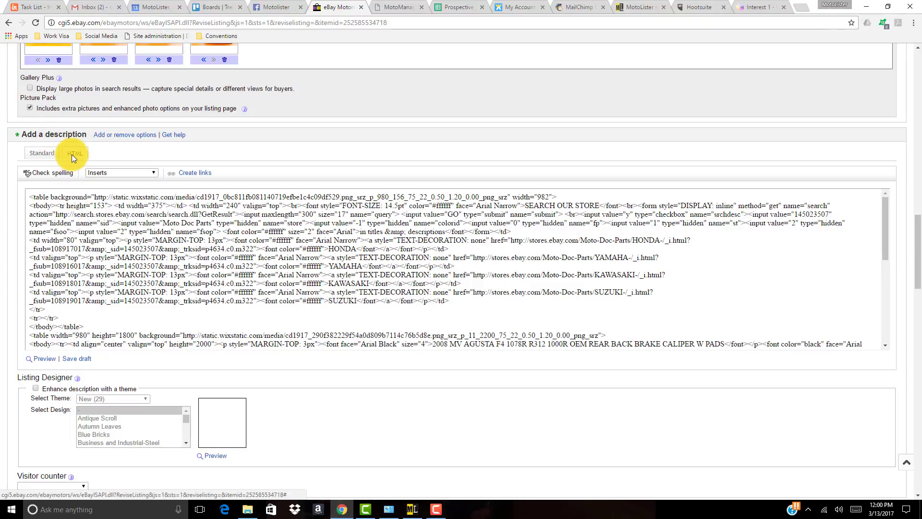
- Highlight the eBay listing description's entire HTML code from start to end, and clear the selection
triple_click(98, 268)
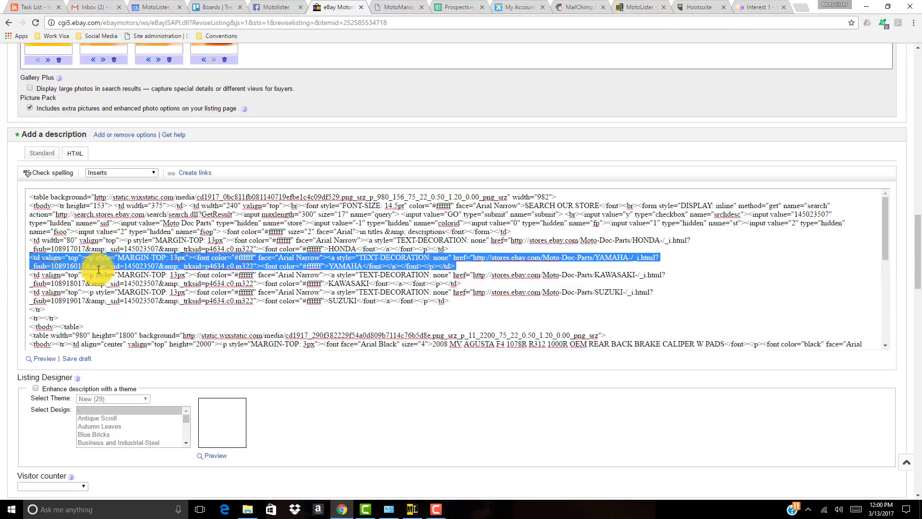
left_click(102, 279)
left_click_drag(29, 195, 603, 424)
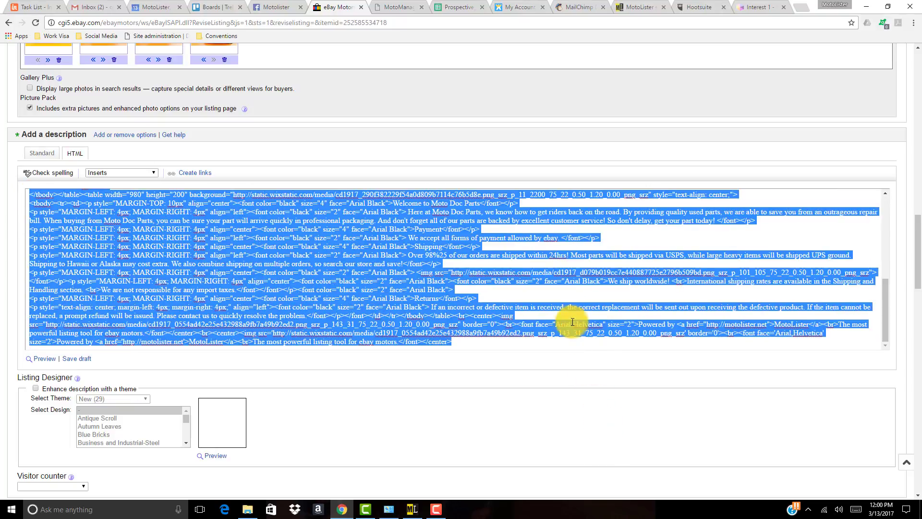
left_click(379, 223)
- Switch back to MotoLister and highlight the template's HTML code, checking its preview before returning to the source
left_click(413, 511)
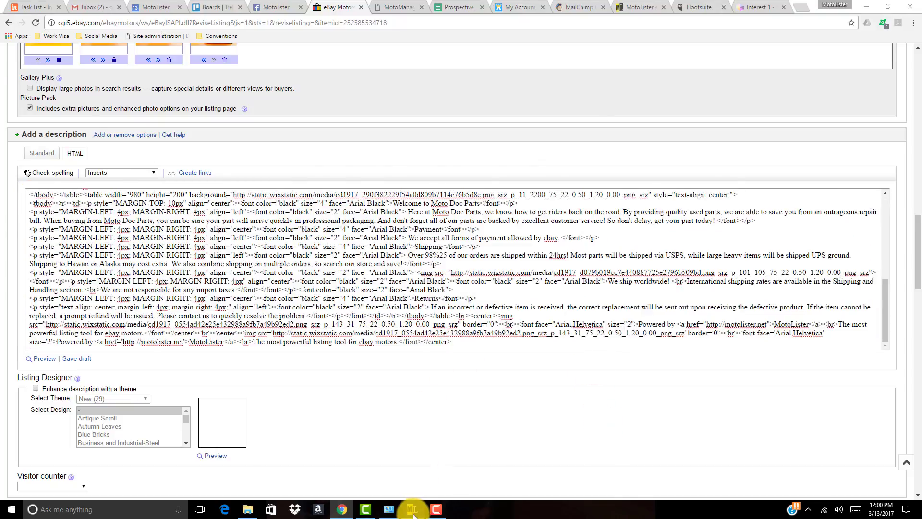
left_click_drag(201, 290, 120, 164)
left_click(127, 216)
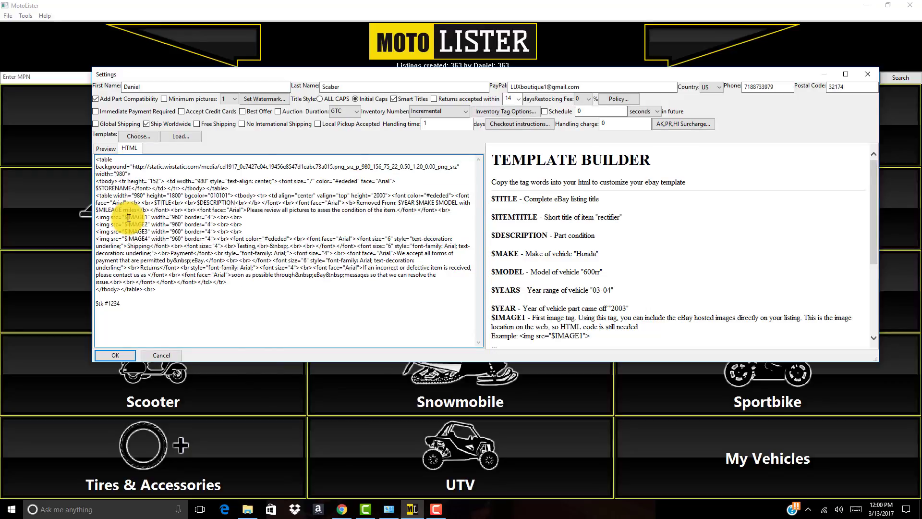
left_click(107, 150)
left_click(131, 149)
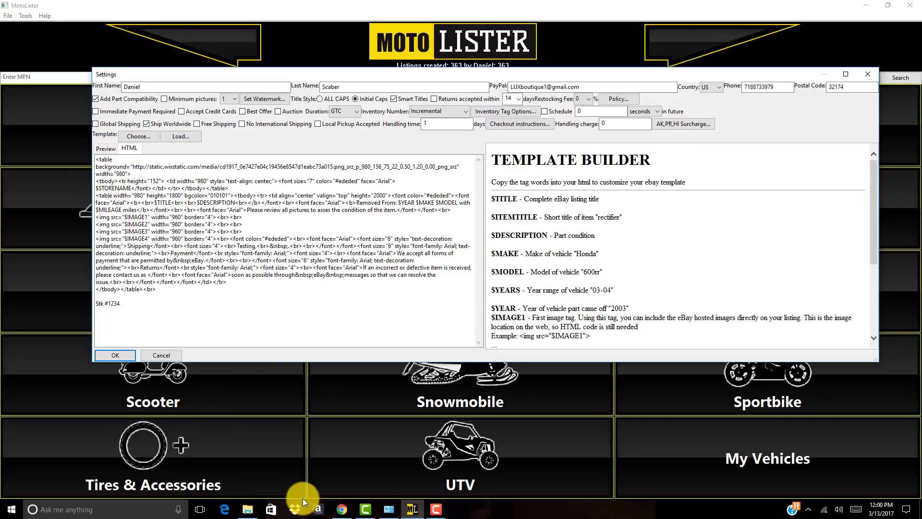
- Recheck the eBay description's HTML code in Chrome, and return to MotoLister to cancel the settings changes
left_click(341, 509)
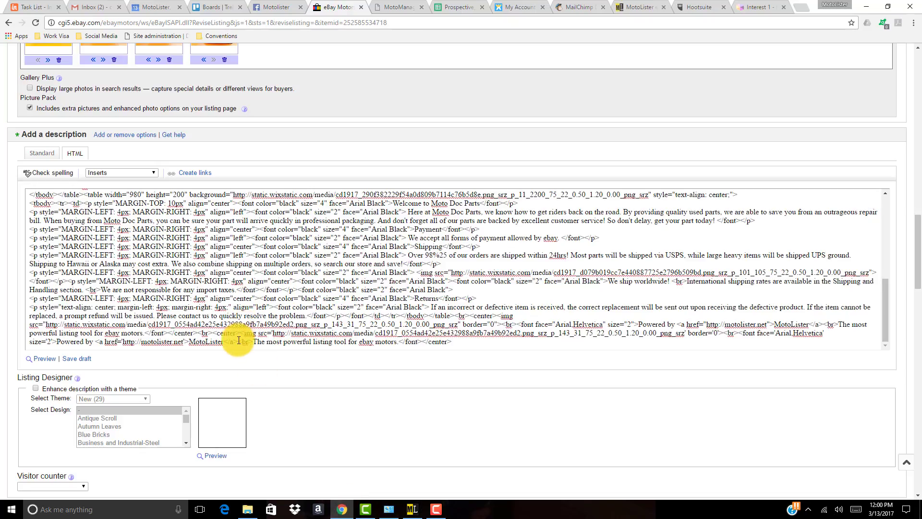
scroll(254, 343, "up", 5)
scroll(278, 344, "down", 5)
left_click(411, 509)
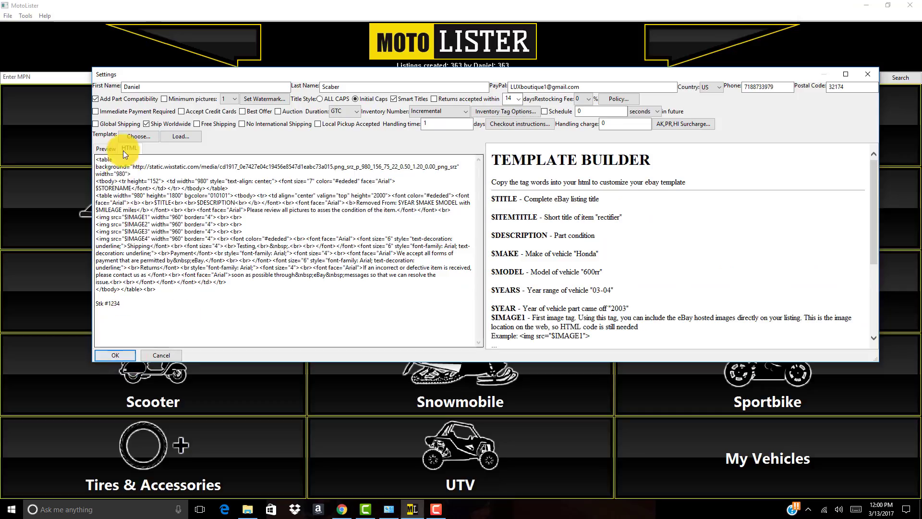
left_click(146, 356)
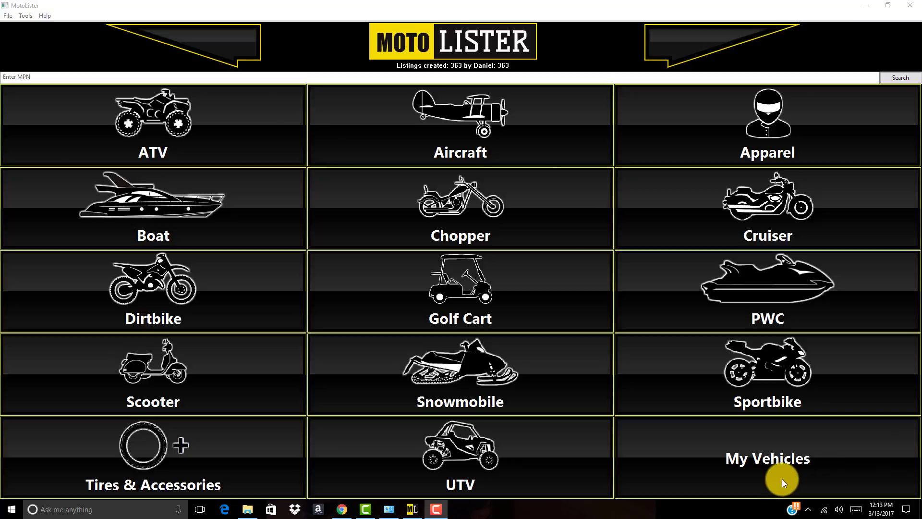
- Select the 2007 Yamaha YZF R1 sportbike with the unspecified "--" color, and open its parts list
left_click(772, 383)
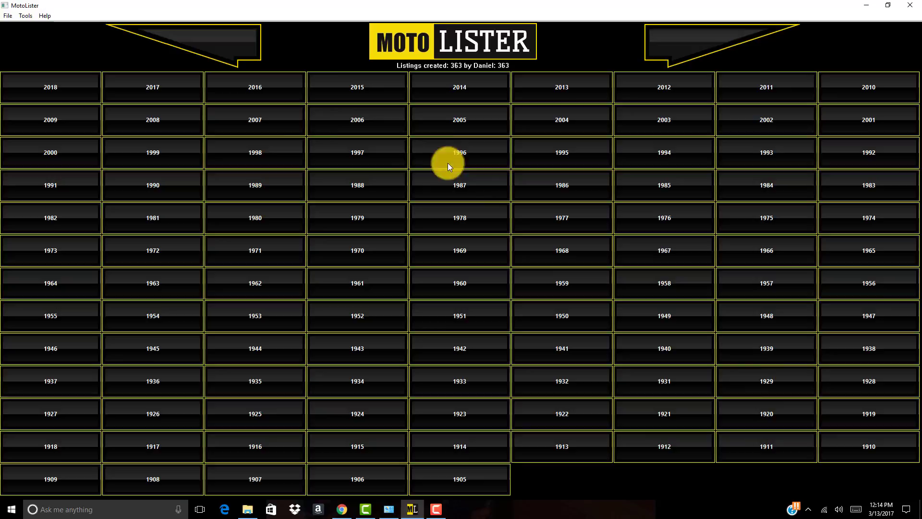
left_click(246, 119)
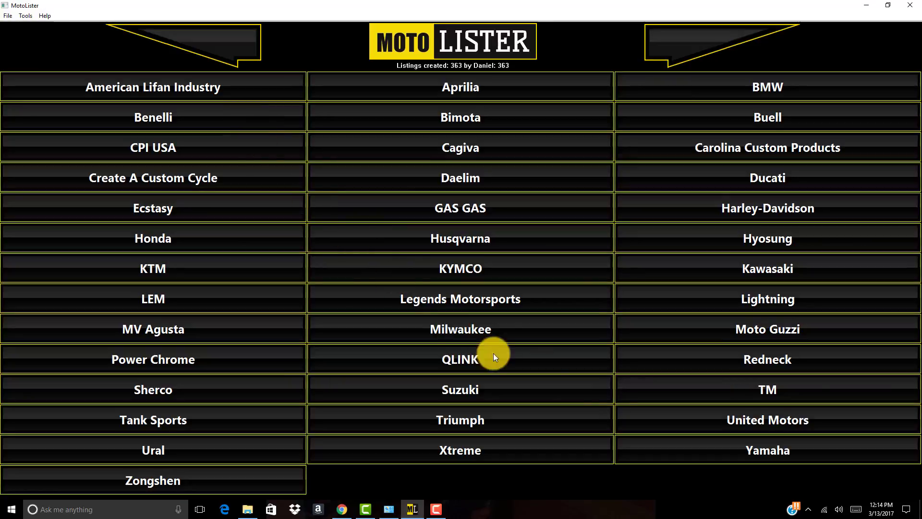
left_click(658, 455)
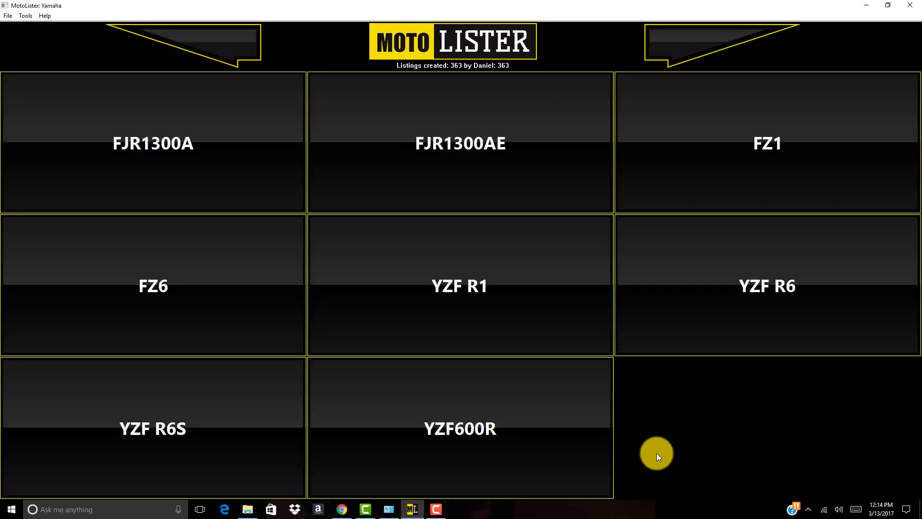
left_click(499, 319)
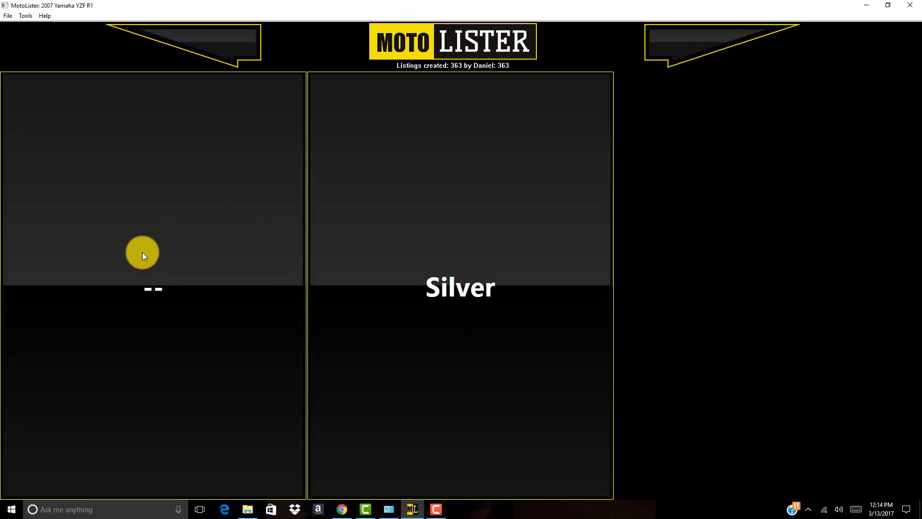
left_click(159, 288)
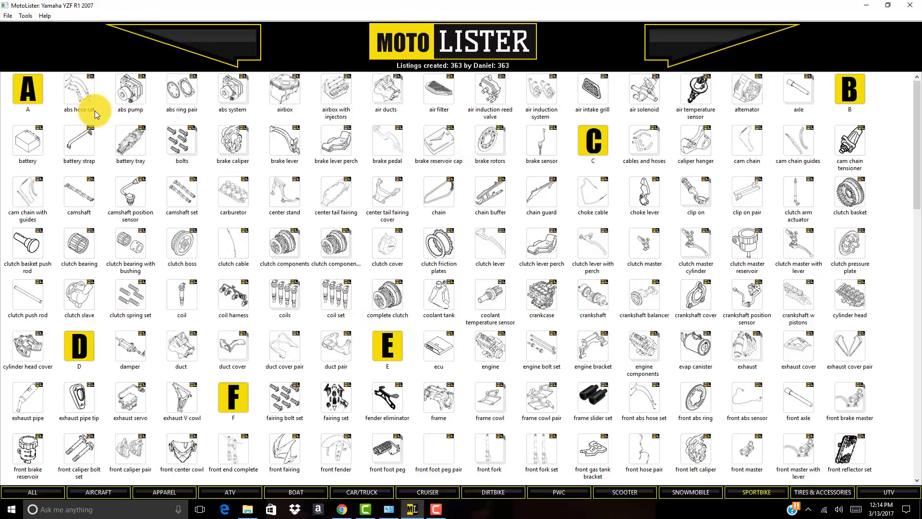
- Edit the abs hose set, trying calculated domestic shipping with USPS Priority Mail Express (1 to 1 business days)
right_click(88, 92)
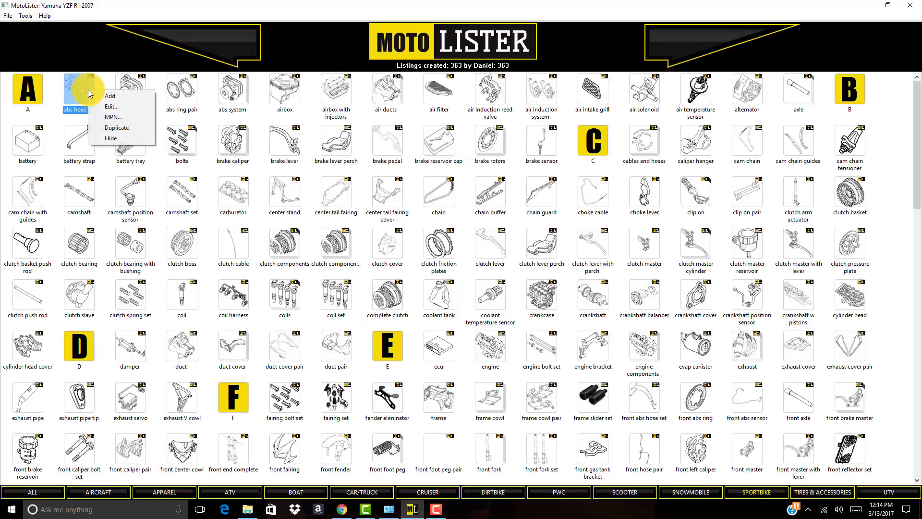
left_click(96, 106)
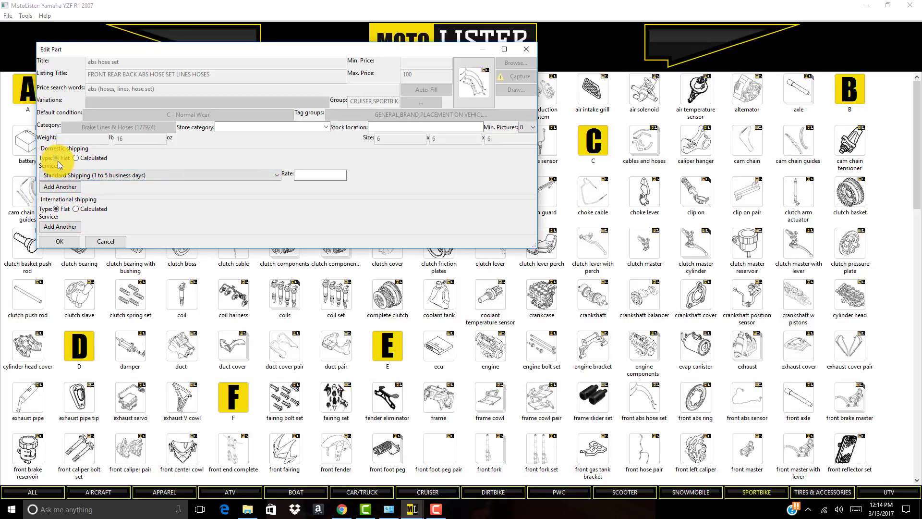
left_click(76, 158)
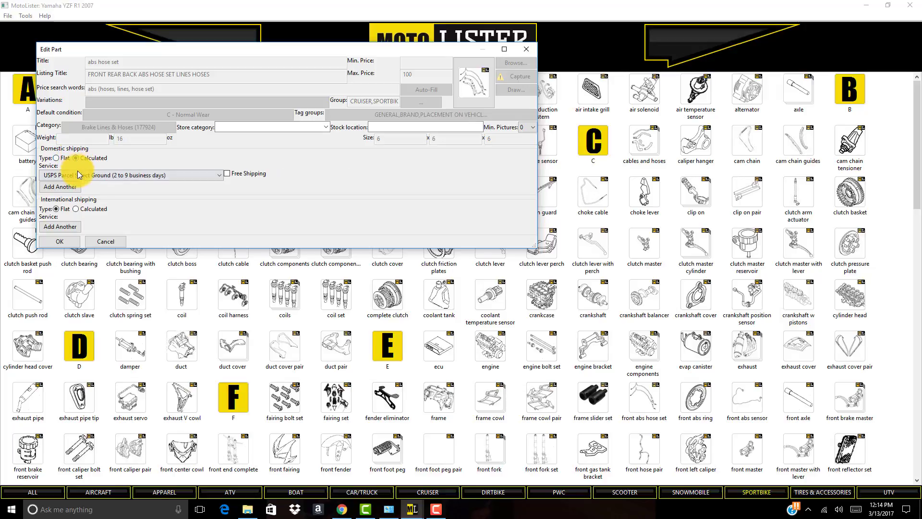
left_click(79, 176)
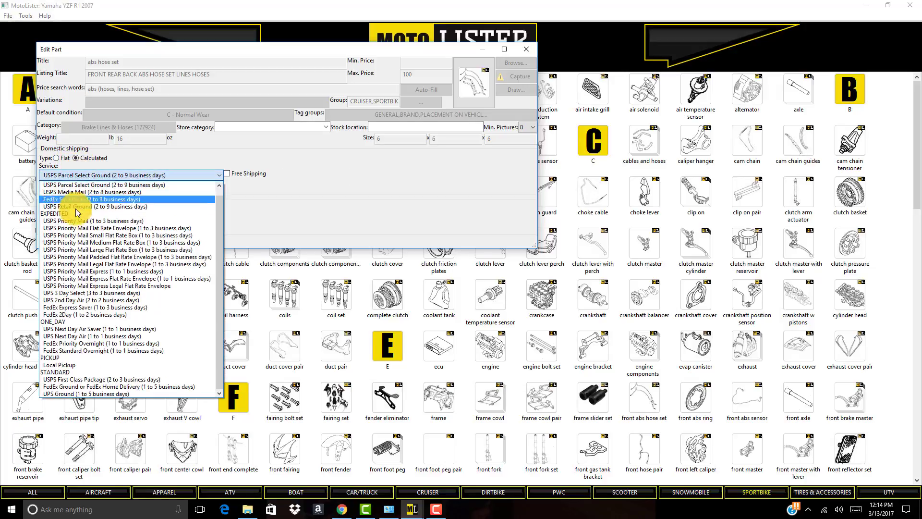
left_click(71, 271)
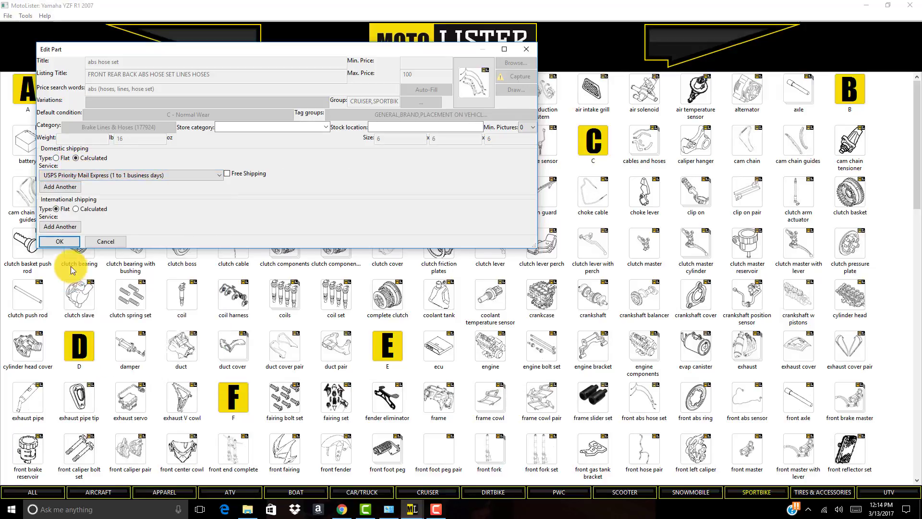
- Try adding a flat-rate international shipping service to the abs hose set, and cancel the part's edits
left_click(61, 227)
left_click(61, 226)
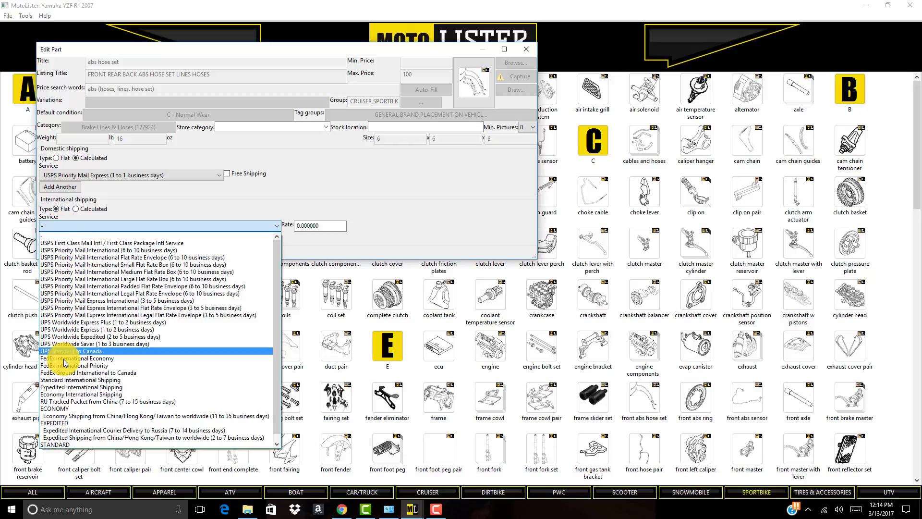
scroll(61, 409, "down", 1)
left_click(61, 406)
left_click(94, 255)
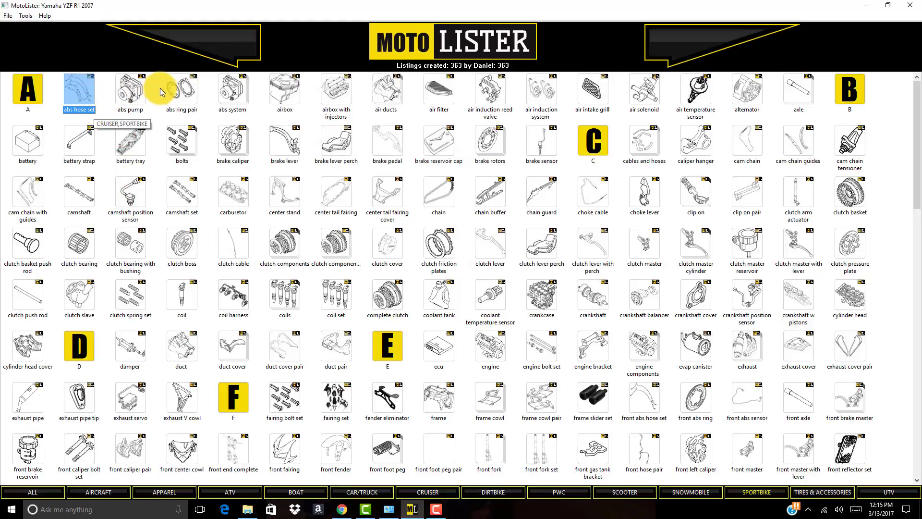
- Bulk edit the abs hose set, ring pair, system, air filter, induction system and intake grill, trying another domestic shipping service, and cancel
left_click(223, 110, "ctrl")
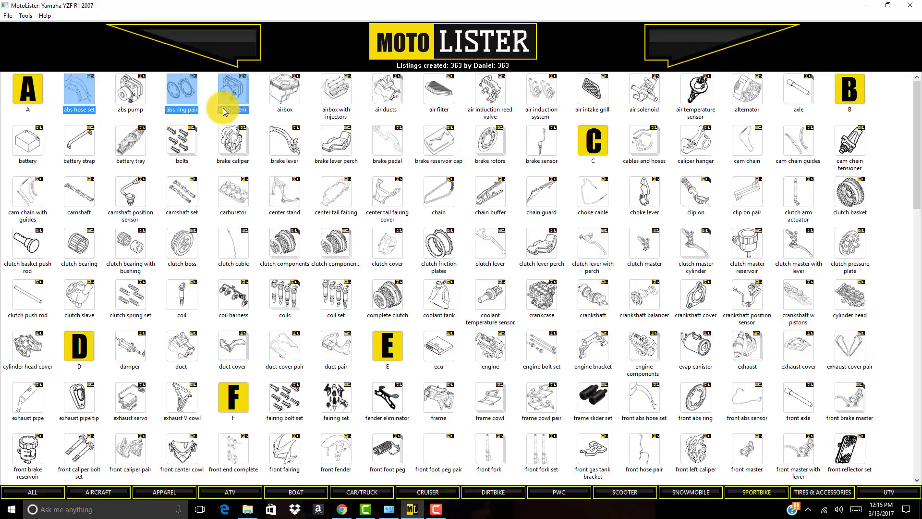
left_click(441, 84, "ctrl")
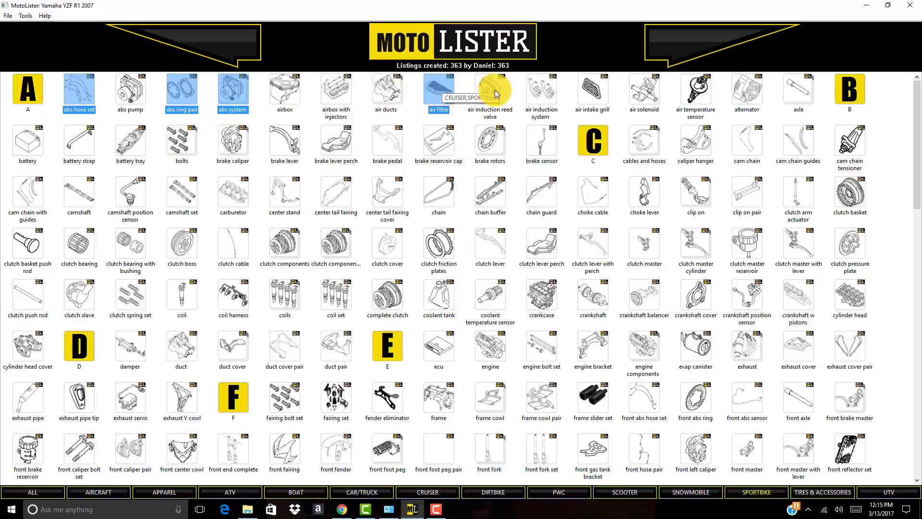
left_click(544, 95, "ctrl")
left_click(580, 90, "ctrl")
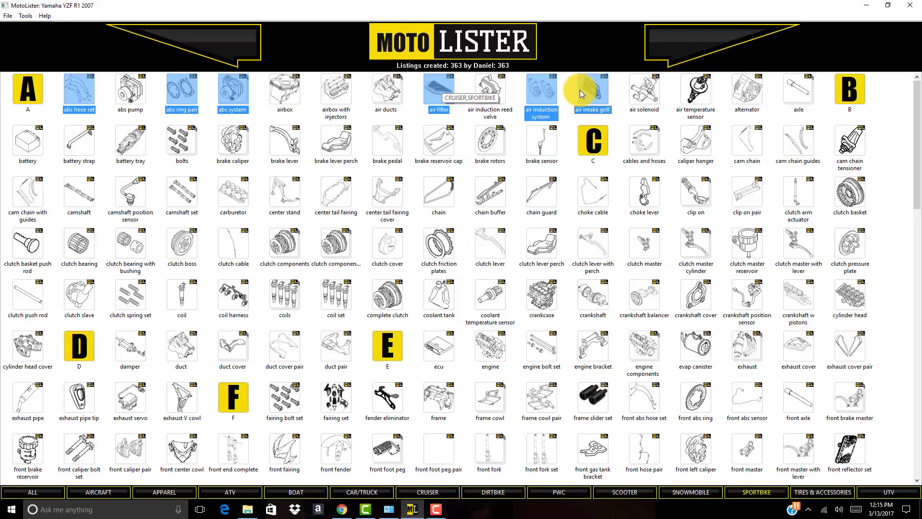
right_click(551, 96)
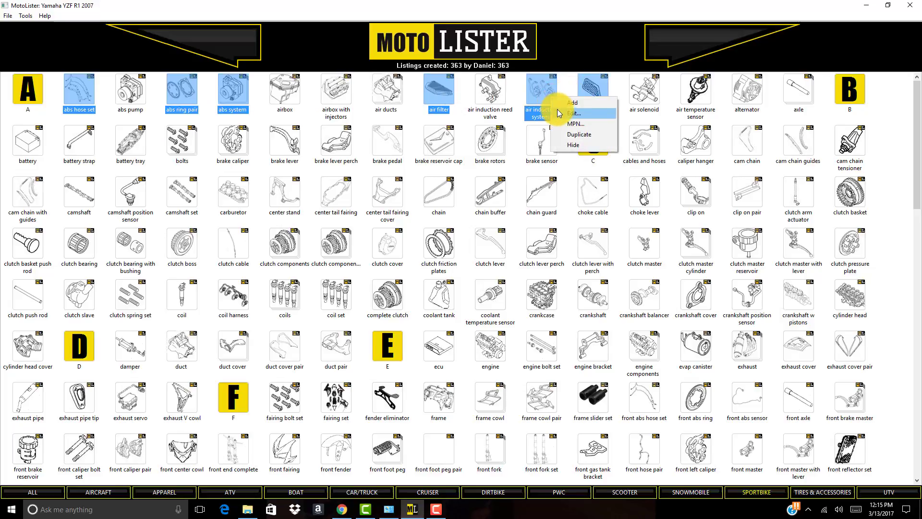
left_click(558, 113)
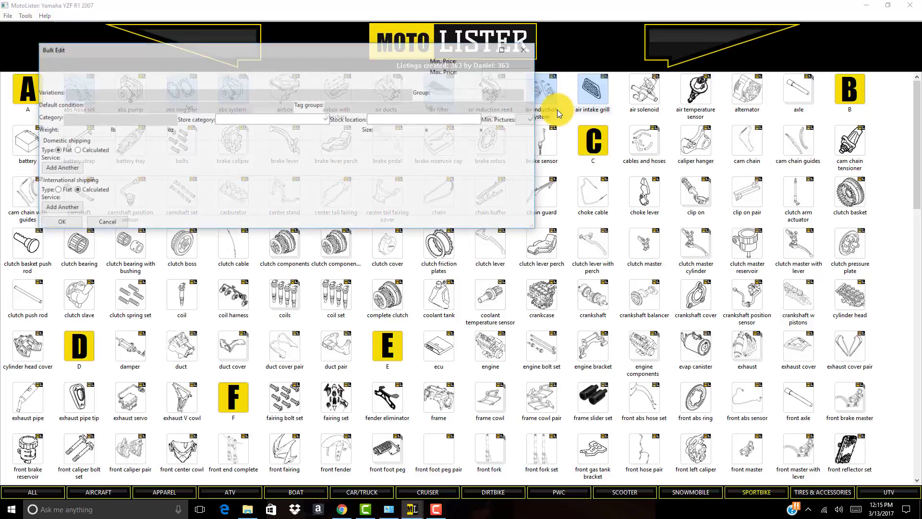
left_click(48, 168)
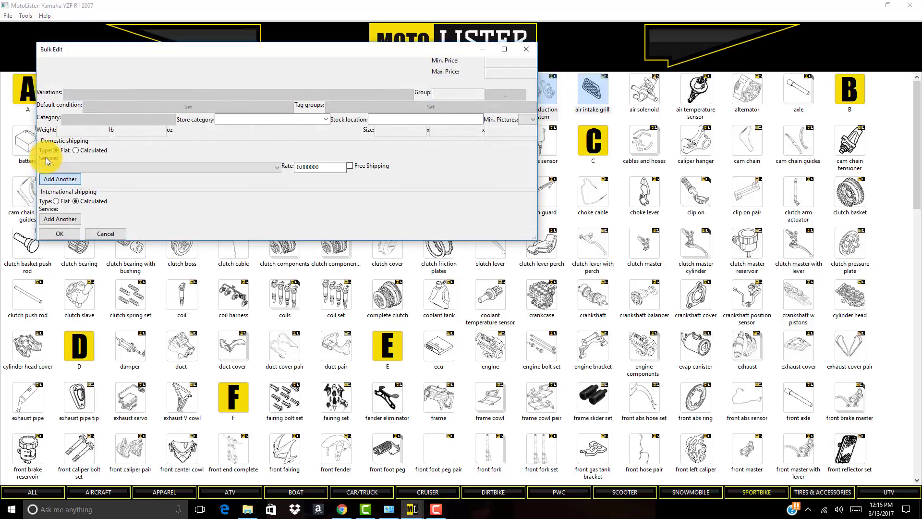
left_click(94, 236)
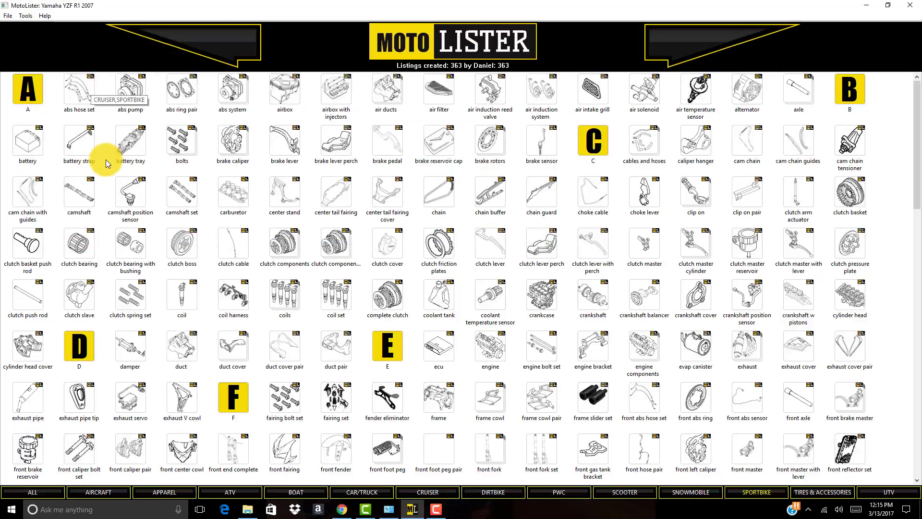
- Open the whole range of parts from abs hose set through chain buffer for bulk editing, and cancel
left_click(81, 93)
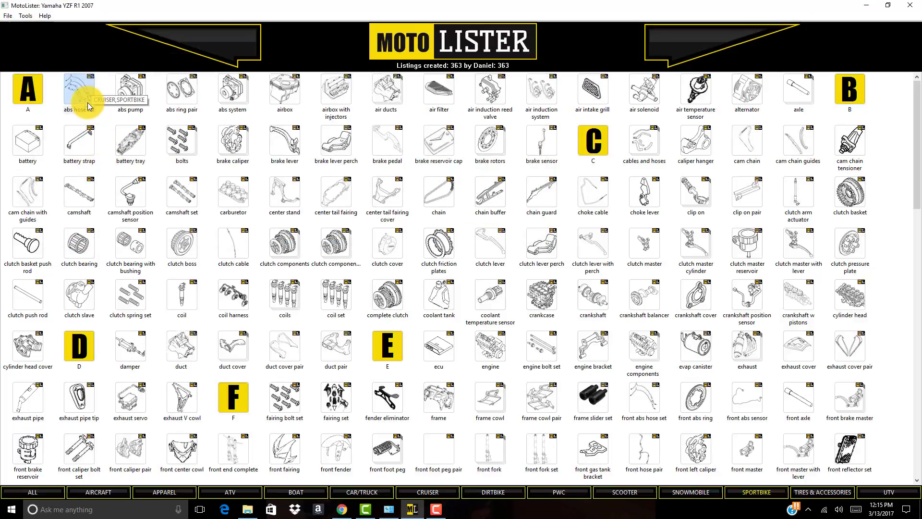
left_click(489, 91, "shift")
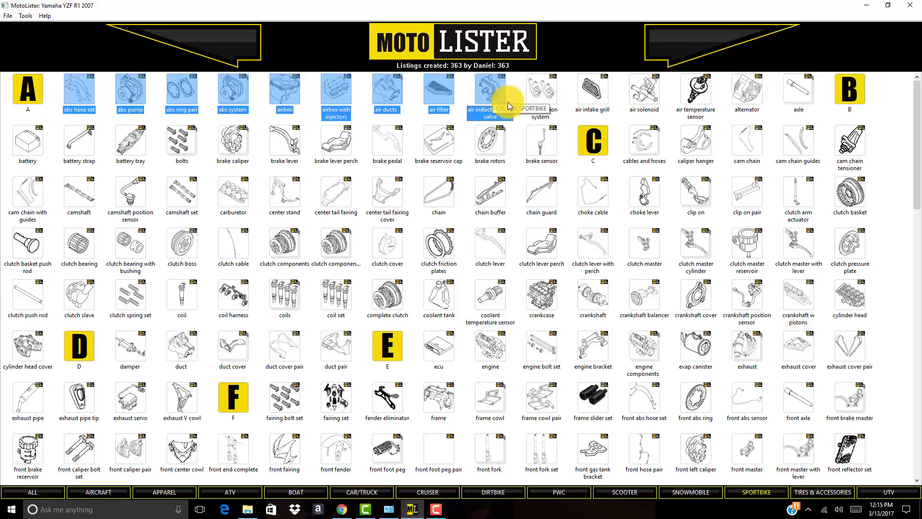
left_click(498, 147, "shift")
left_click(489, 193, "shift")
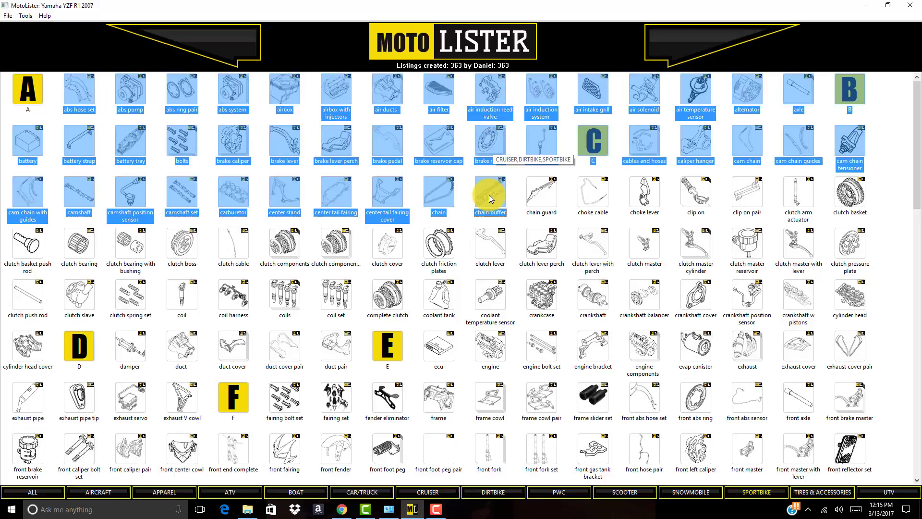
right_click(433, 188)
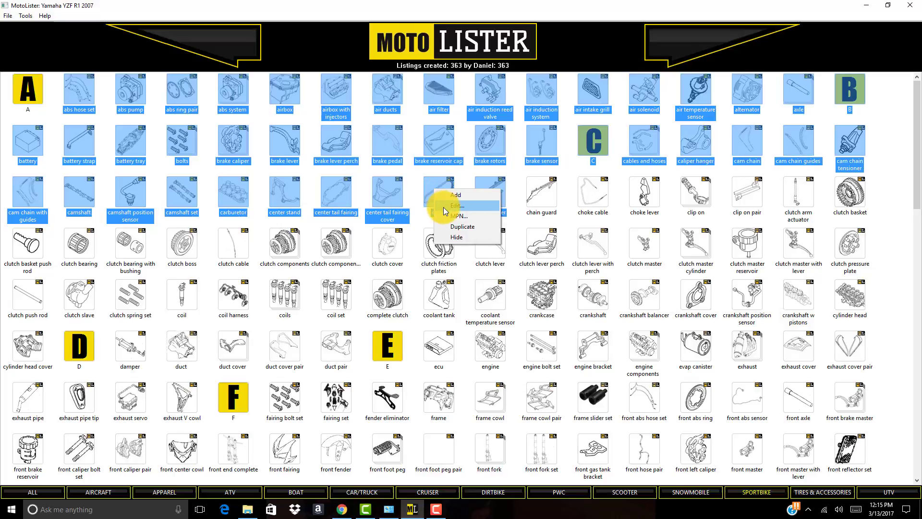
left_click(442, 207)
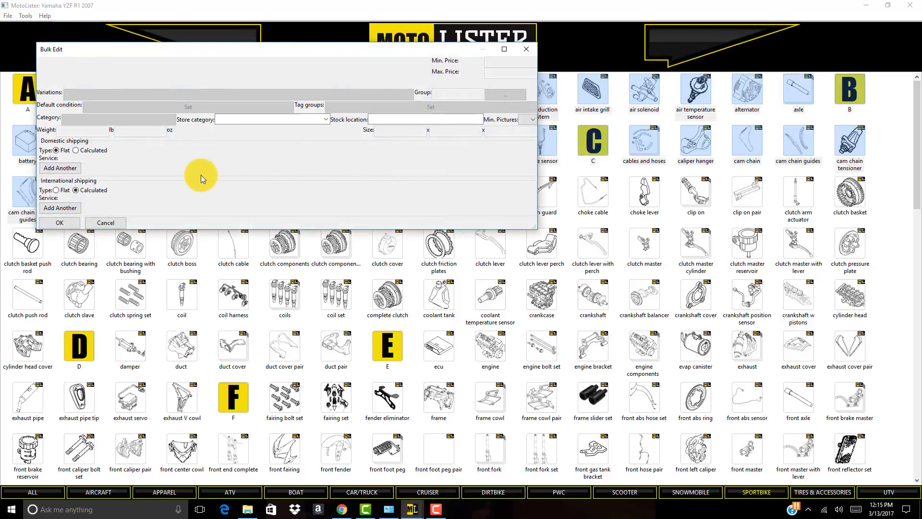
left_click(102, 221)
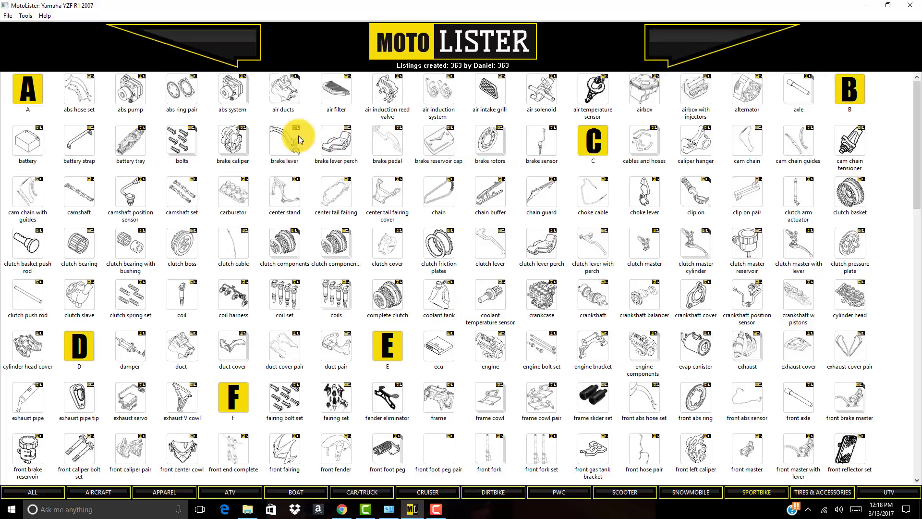
- Review the display options for models, parts, conditions and groups, and close them
left_click(24, 17)
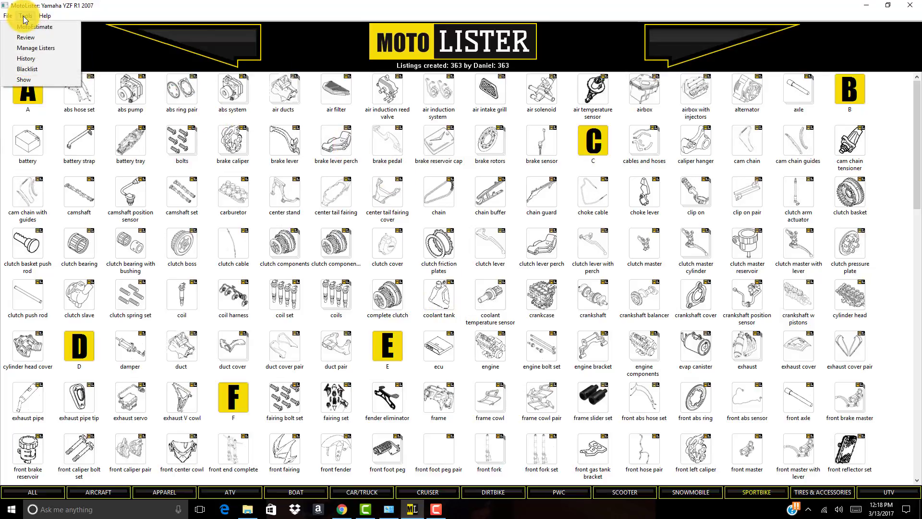
left_click(22, 81)
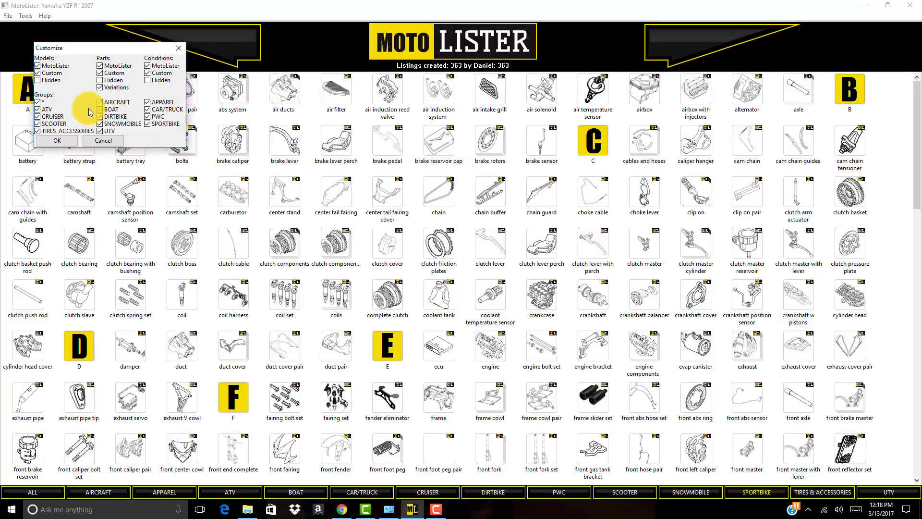
left_click(100, 67)
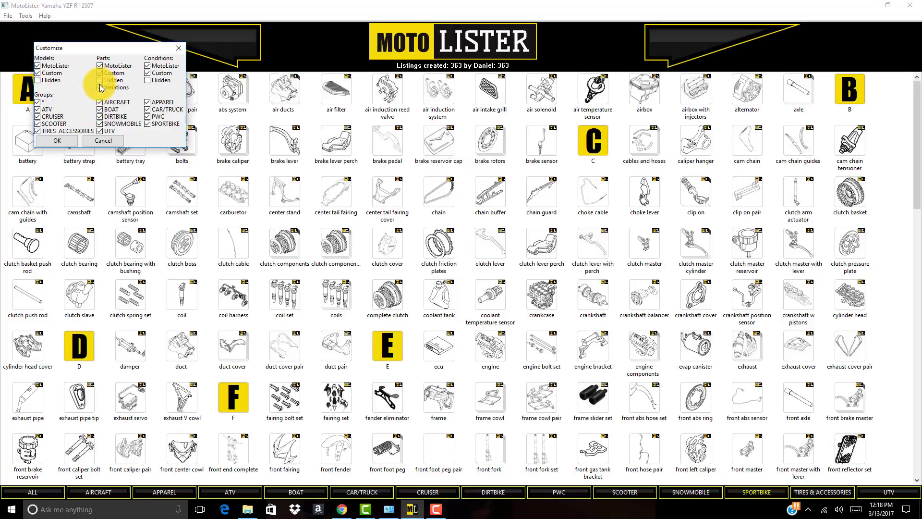
left_click(67, 140)
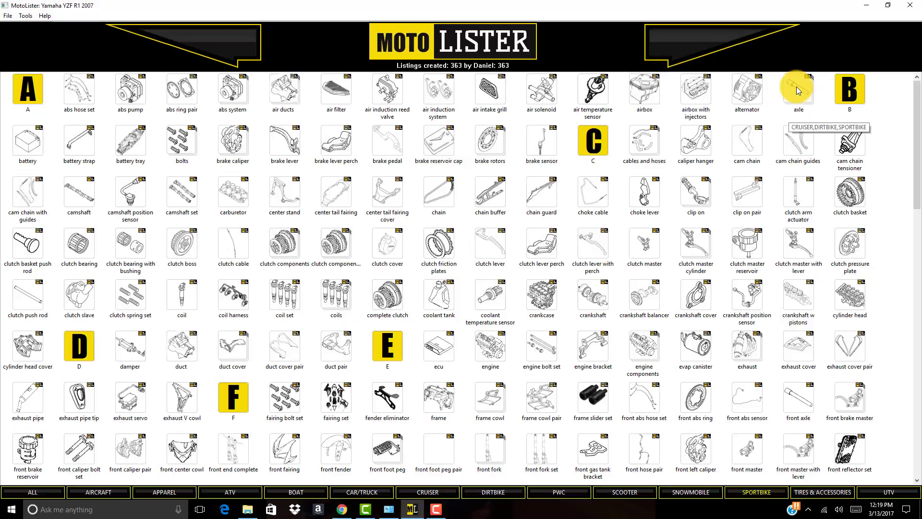
- Highlight the range of parts from abs hose set through cam chain guides, and clear the selection
left_click(72, 91)
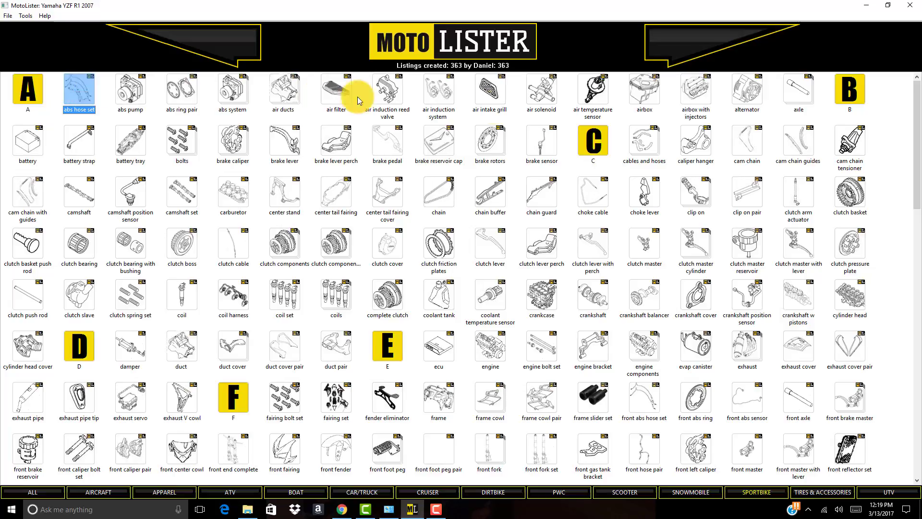
left_click(789, 143, "shift")
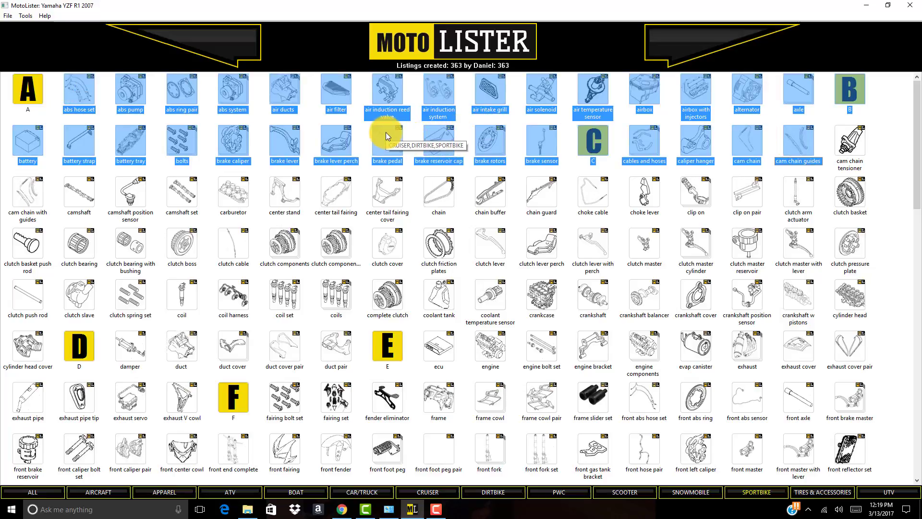
left_click(353, 119)
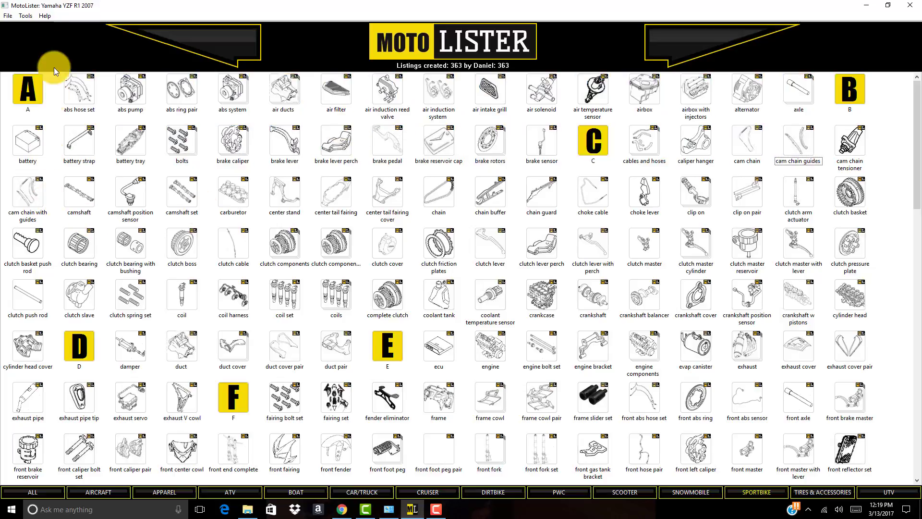
- Turn off the display of part variations in the parts list, and apply the change
left_click(26, 15)
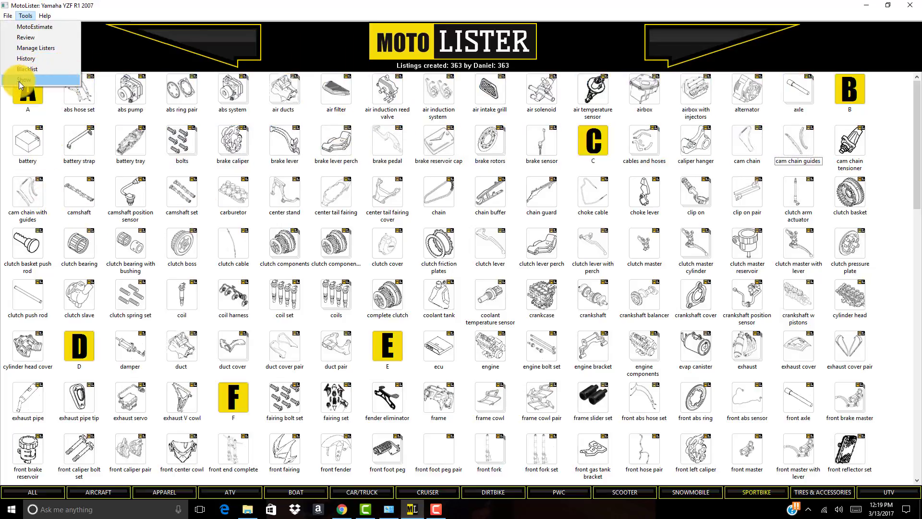
left_click(19, 80)
left_click(100, 87)
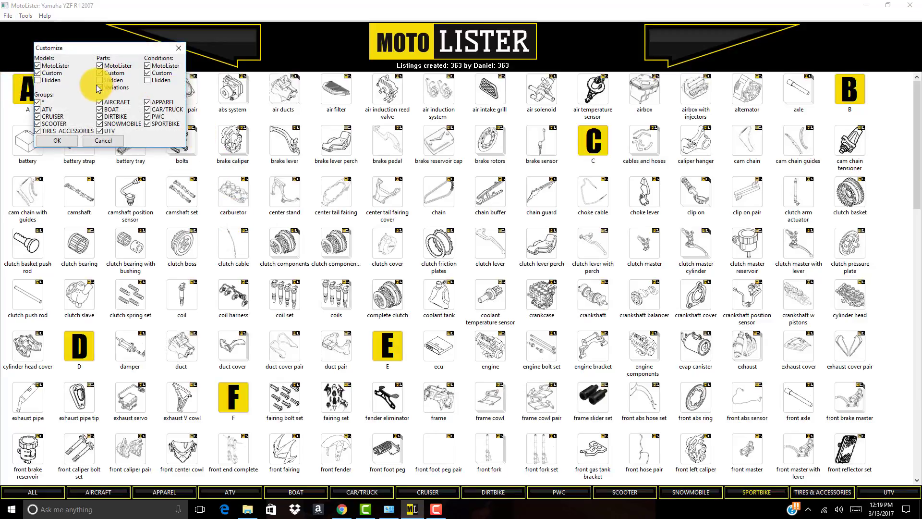
left_click(75, 141)
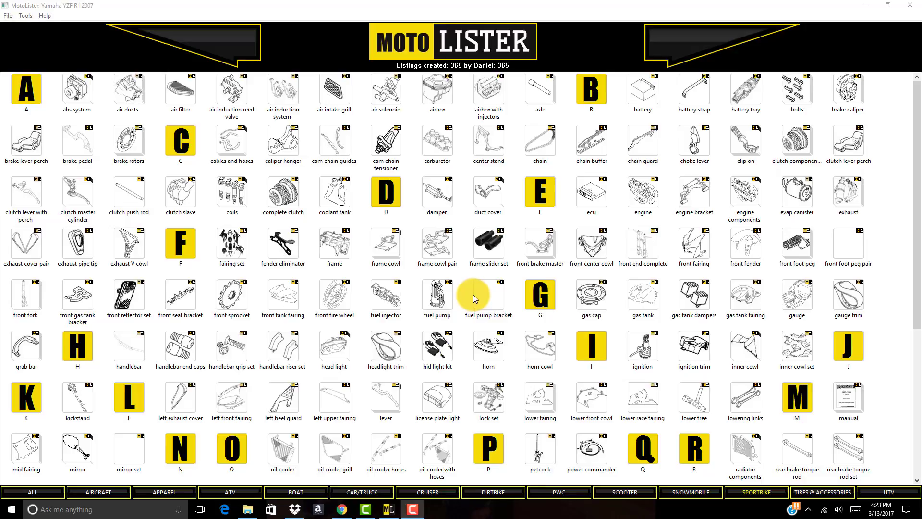
- Duplicate the damper part and open the copy for editing
right_click(439, 201)
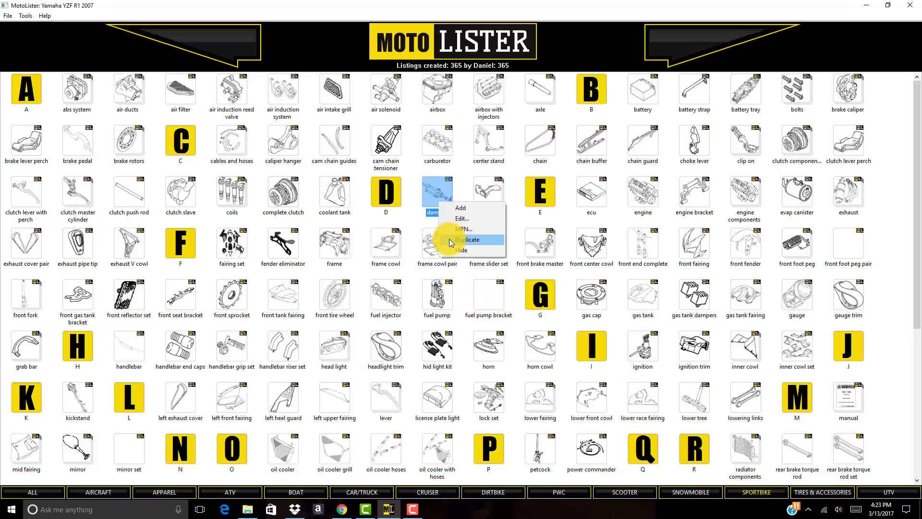
left_click(450, 239)
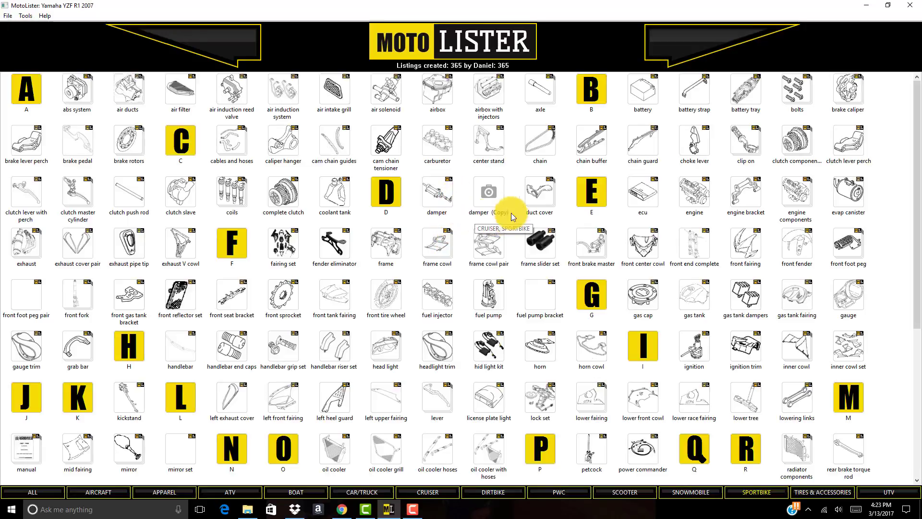
right_click(488, 192)
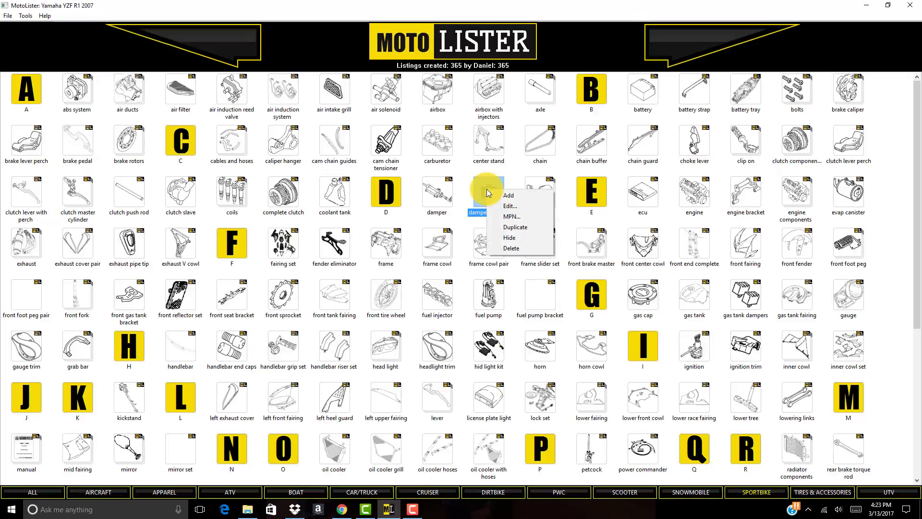
left_click(491, 206)
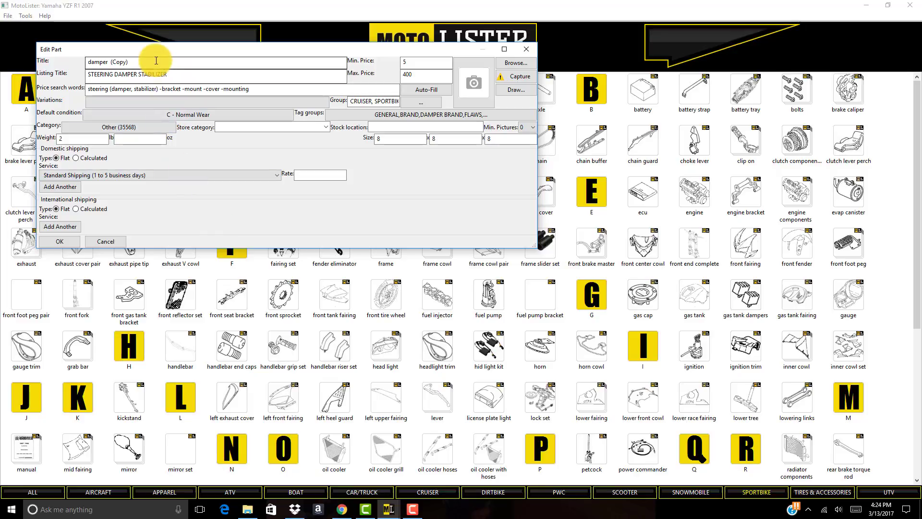
- Review the damper copy's title, listing title, price search words and group fields, and cancel the edit
left_click(156, 61)
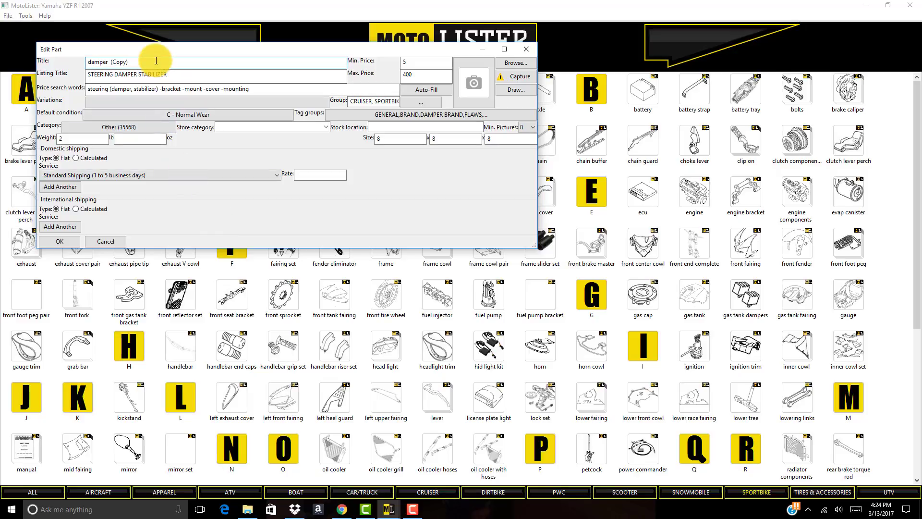
left_click(171, 79)
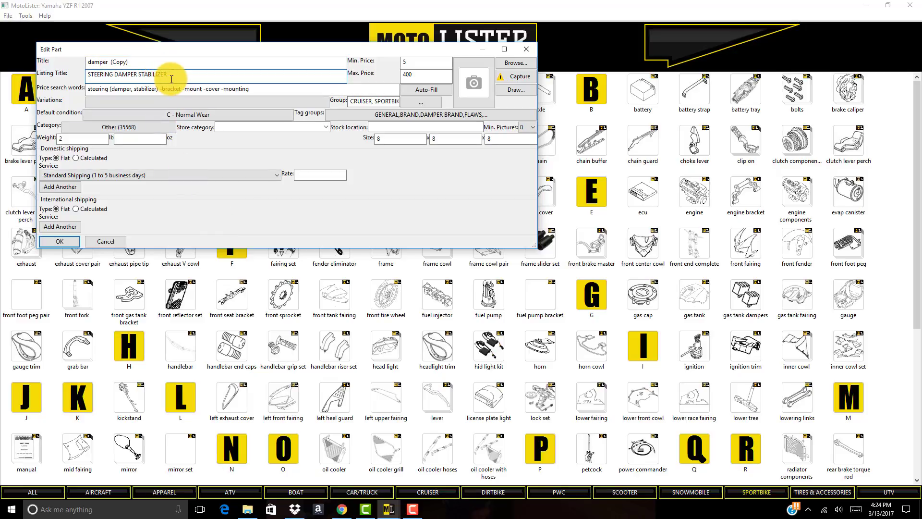
left_click(171, 89)
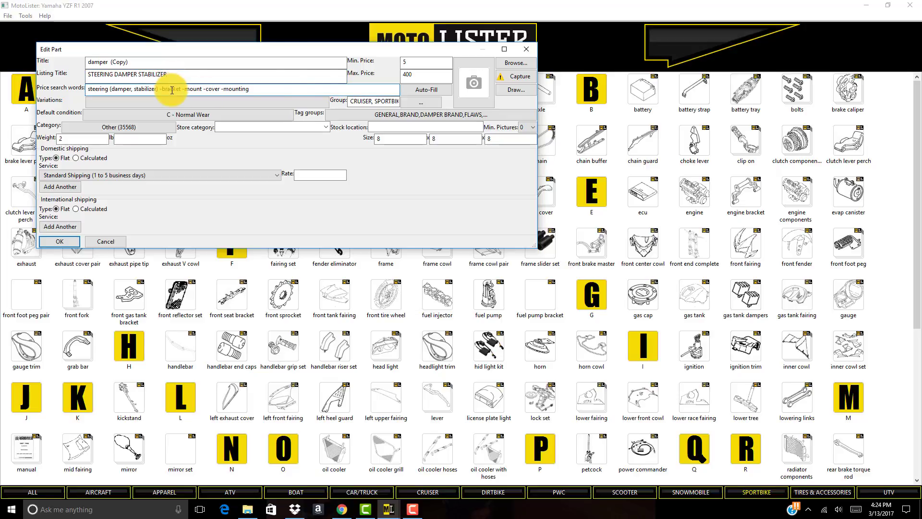
left_click(418, 92)
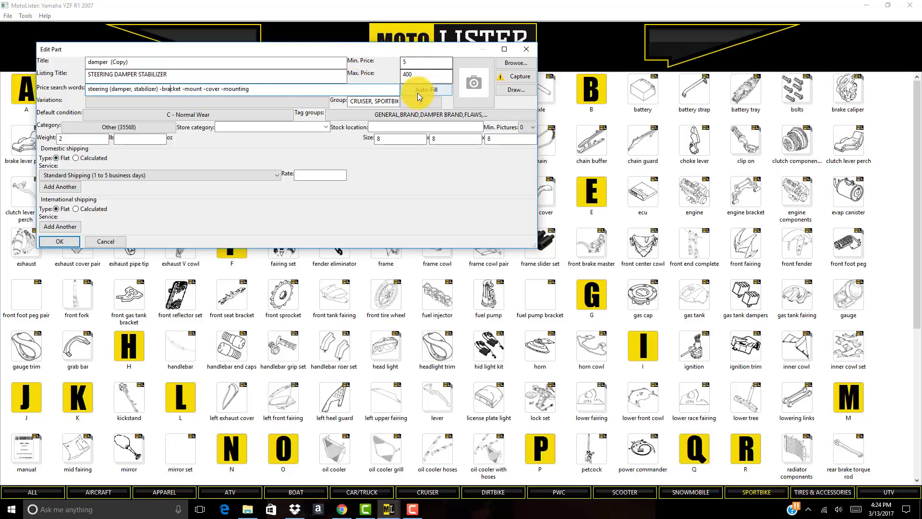
left_click(376, 102)
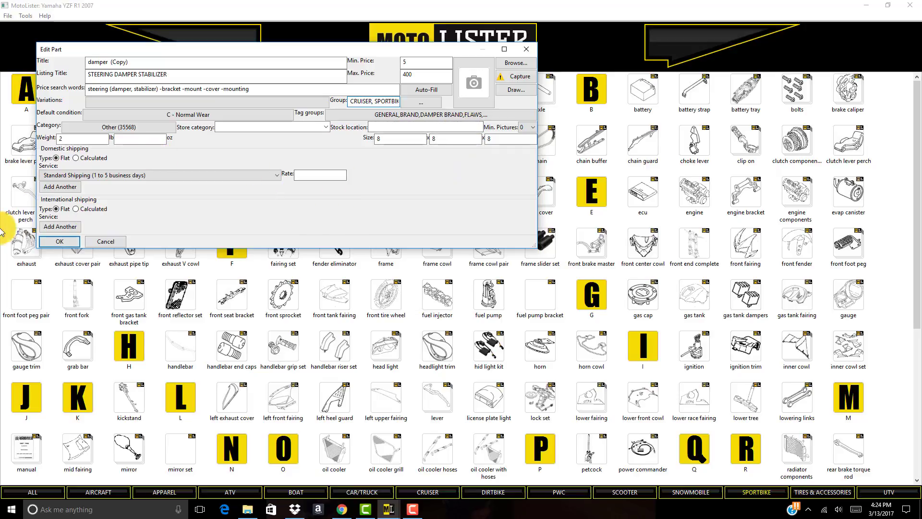
left_click(108, 240)
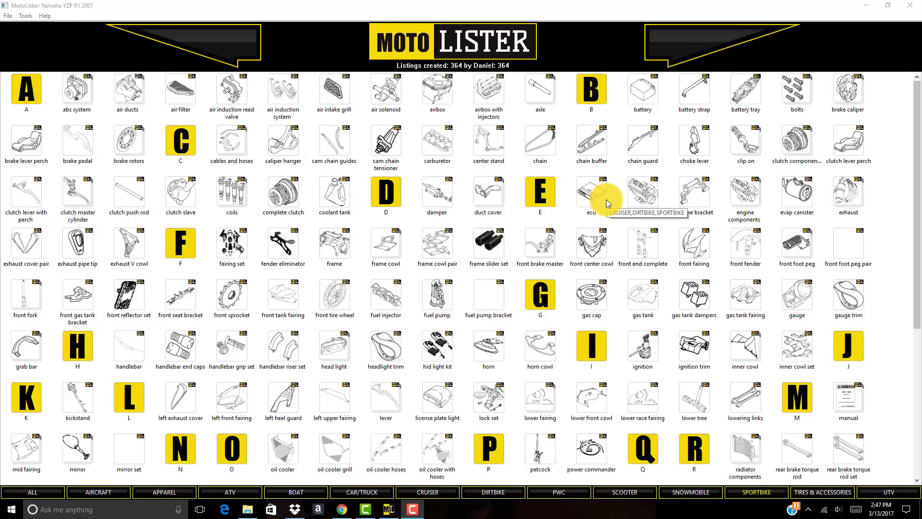
- Select the front axle as the part to list
left_click(540, 89)
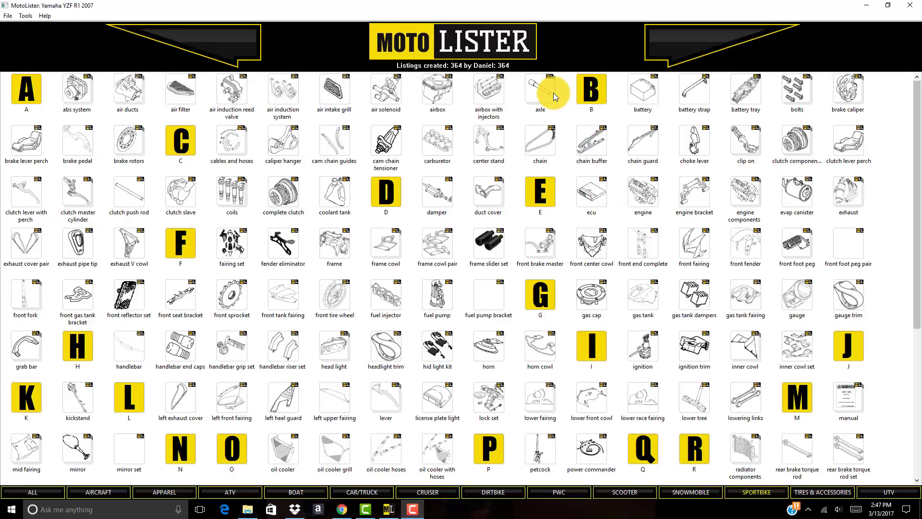
left_click(31, 102)
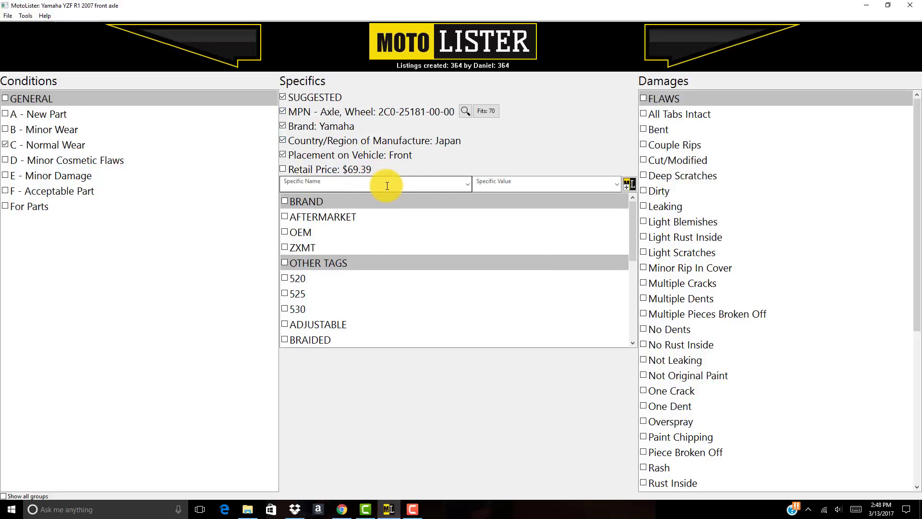
- Add a Manufacturer Part Number specific with the value 0123 to the front axle
left_click(467, 185)
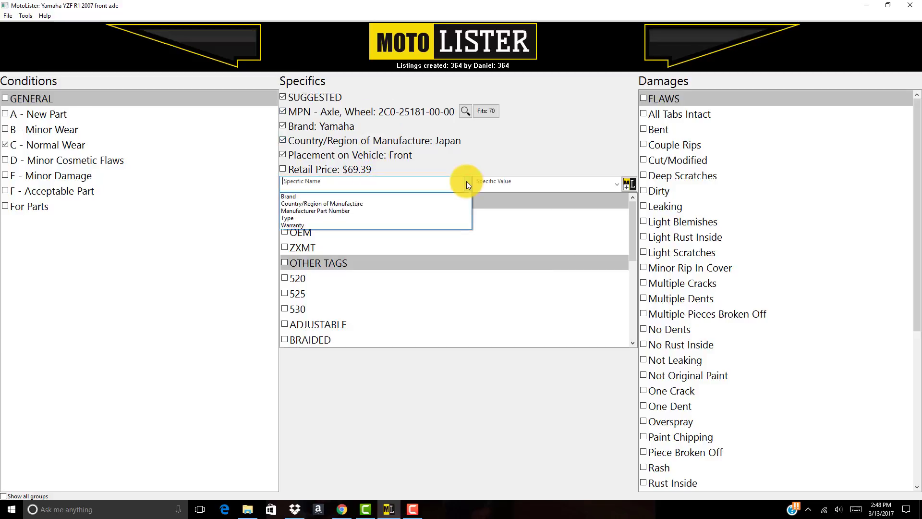
left_click(459, 211)
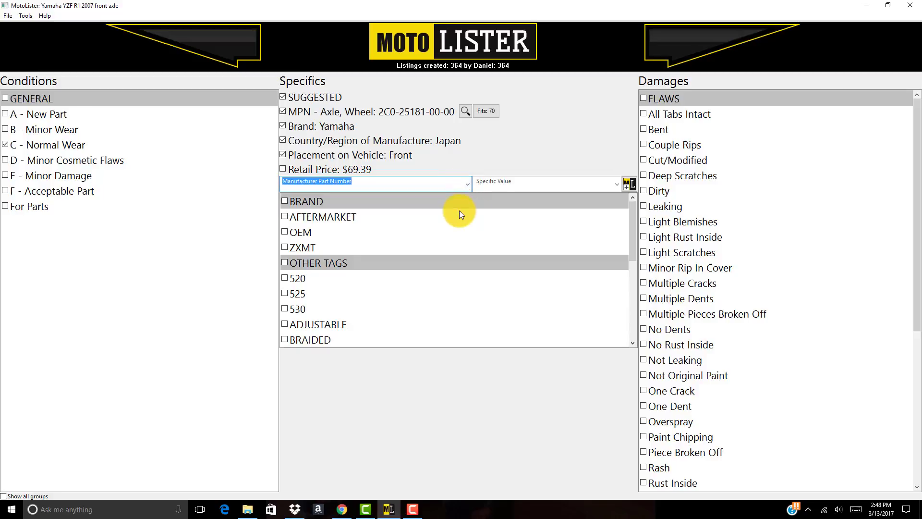
left_click(519, 183)
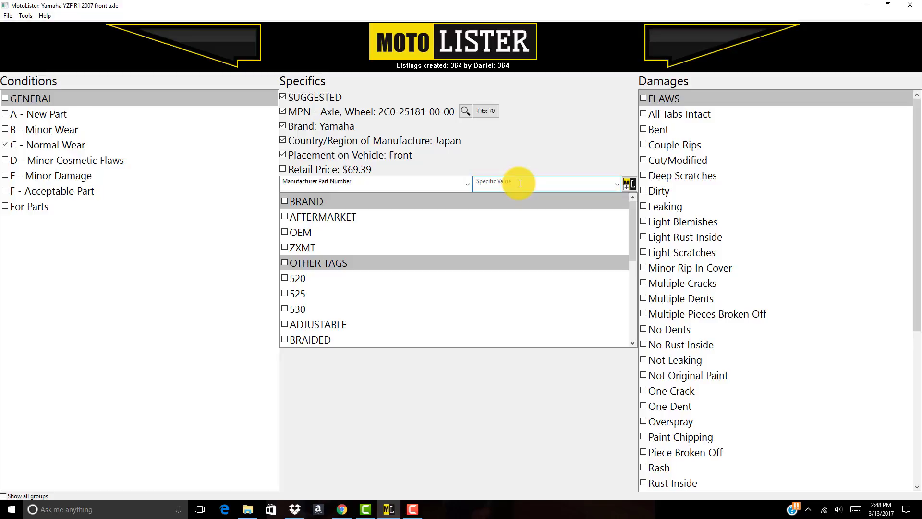
type("0123")
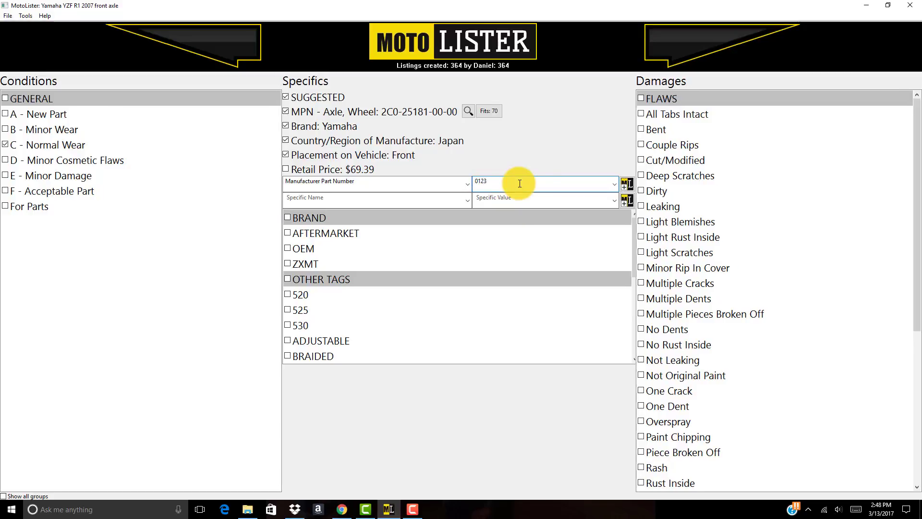
- Review the variation form for part number 0123, cancel it, and clear the specific's value
left_click(627, 183)
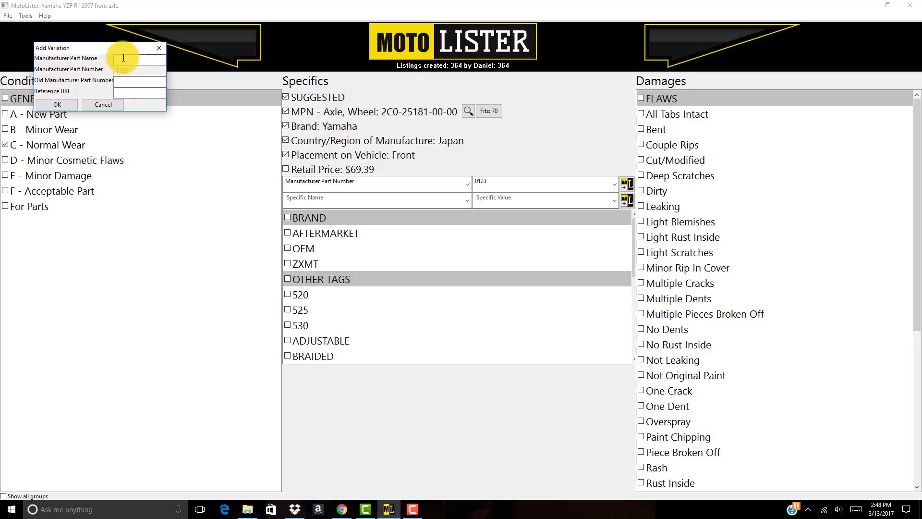
left_click(123, 81)
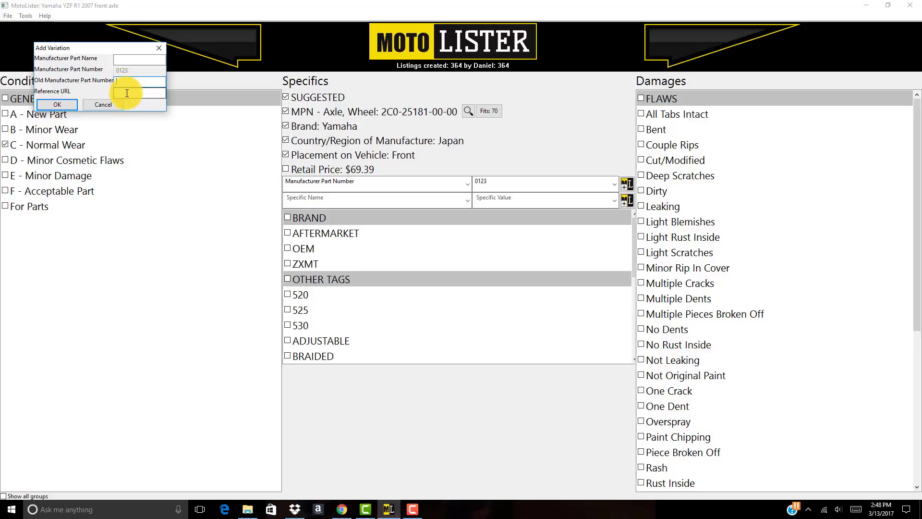
left_click(127, 93)
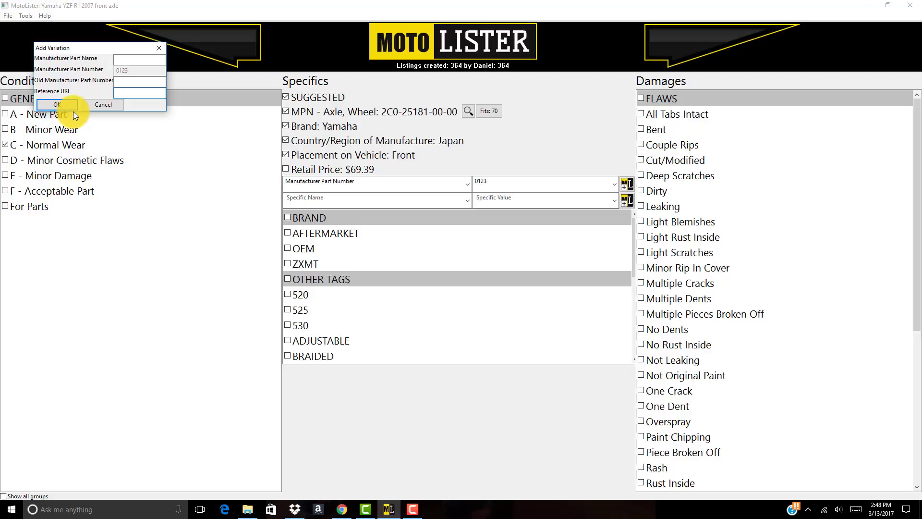
left_click(87, 102)
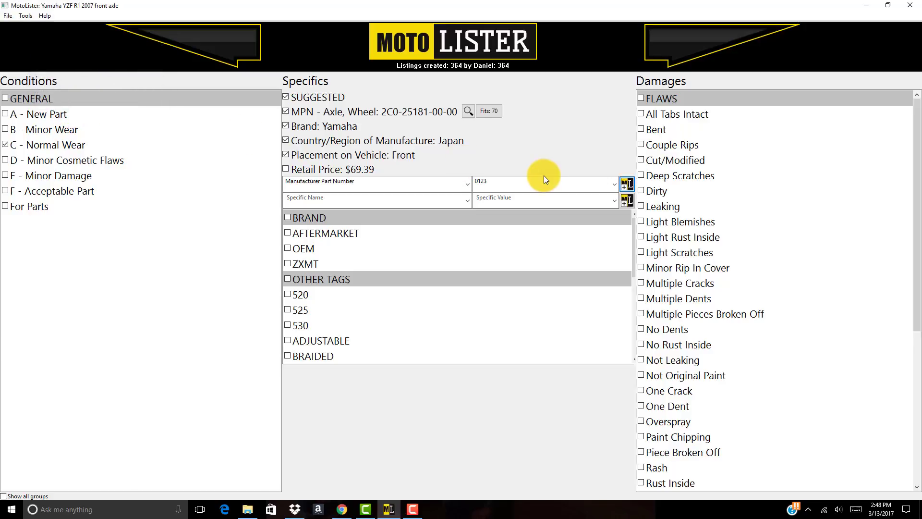
left_click(533, 184)
key("BackSpace")
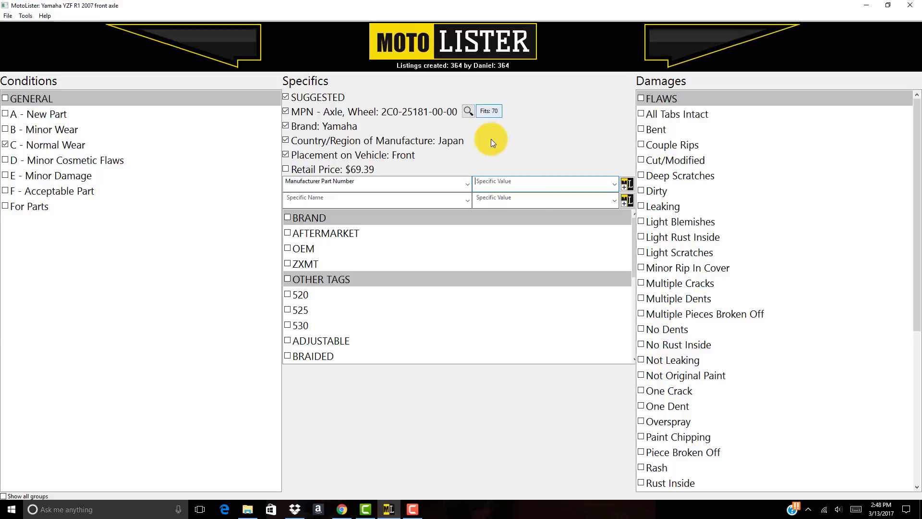
- Examine the axle's fitment list in an enlarged window, look up its part number on the reference website, and return to MotoLister
left_click(487, 113)
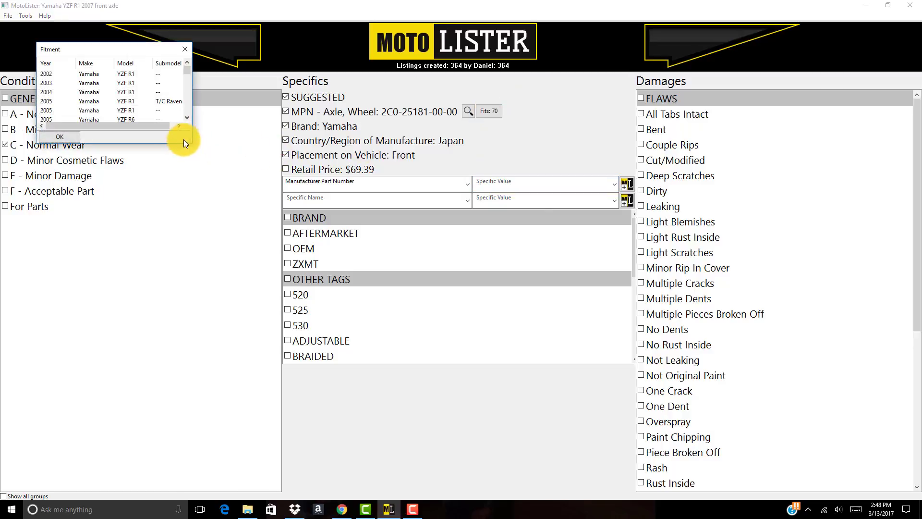
left_click_drag(191, 144, 456, 307)
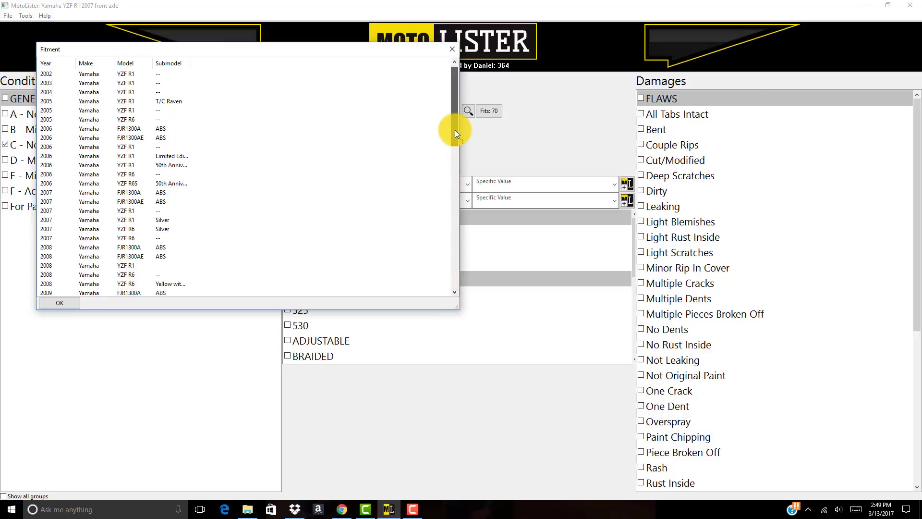
left_click_drag(454, 129, 455, 47)
left_click(454, 49)
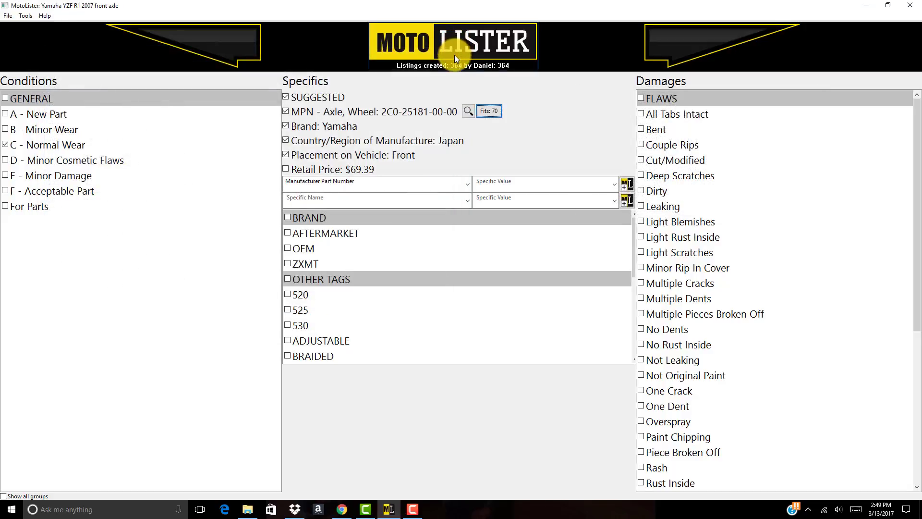
left_click(467, 112)
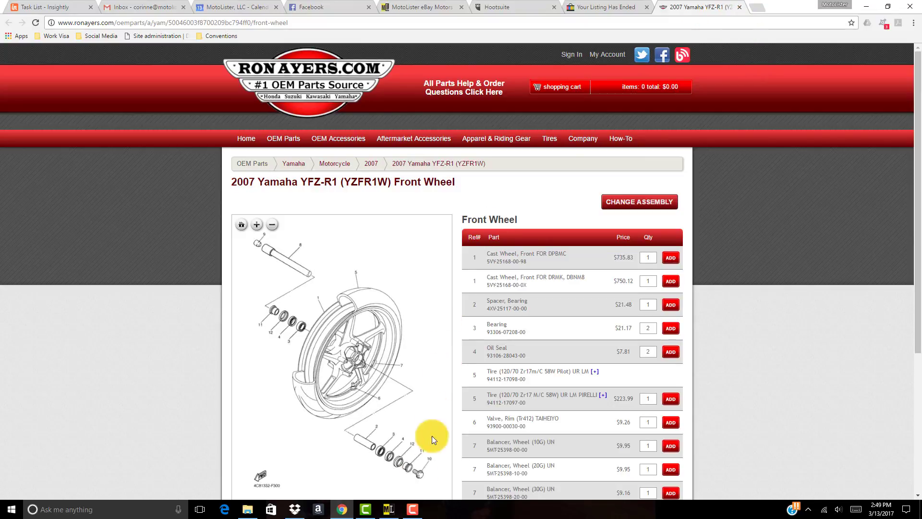
left_click(389, 508)
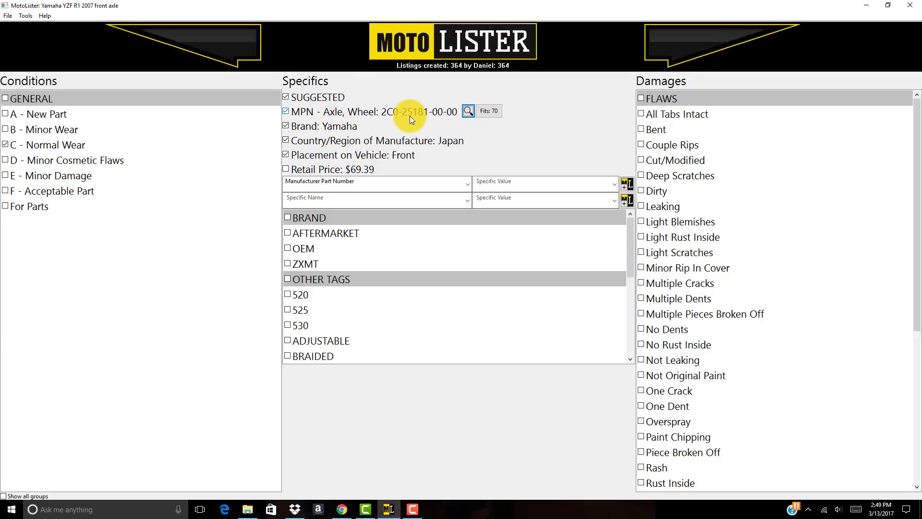
- Review the available names for the custom specific, and dismiss the choices
left_click(367, 196)
left_click(468, 182)
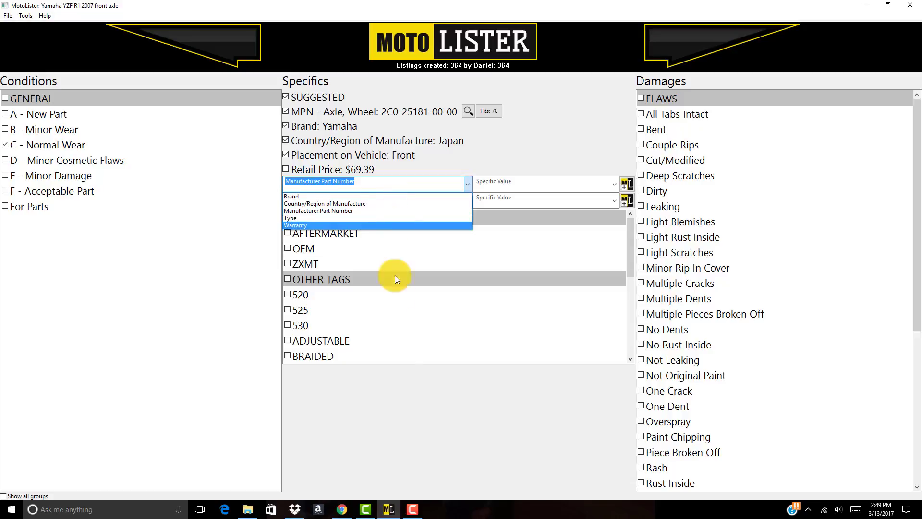
left_click(403, 365)
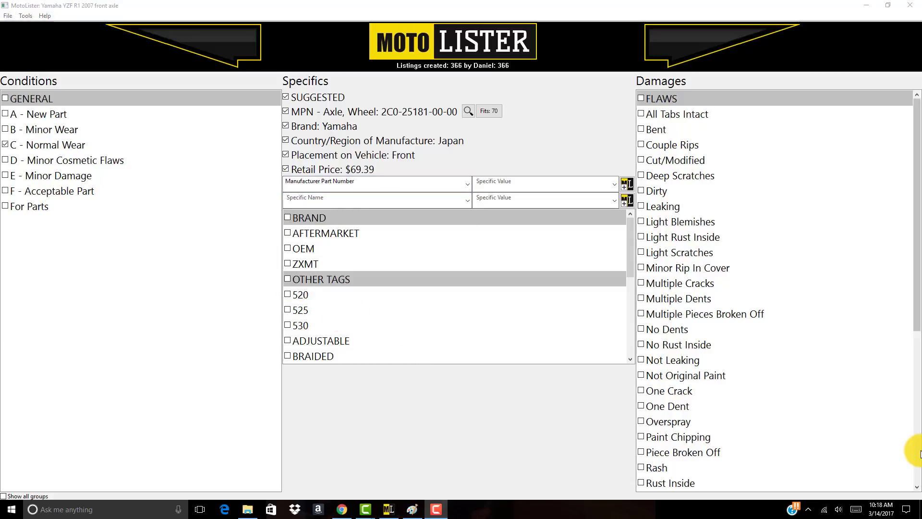
left_click(396, 202)
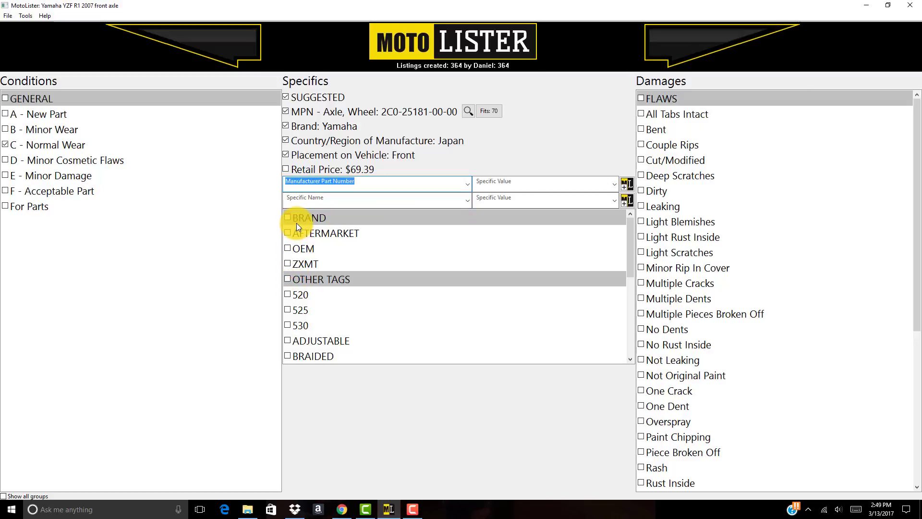
- Tag the front axle as OEM with Light Scratches damage, and continue to its listing details
left_click(300, 248)
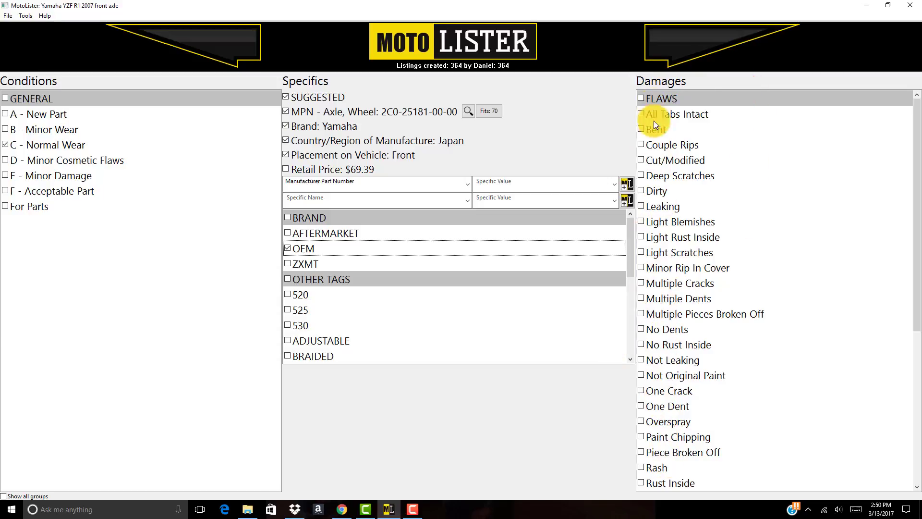
left_click(663, 253)
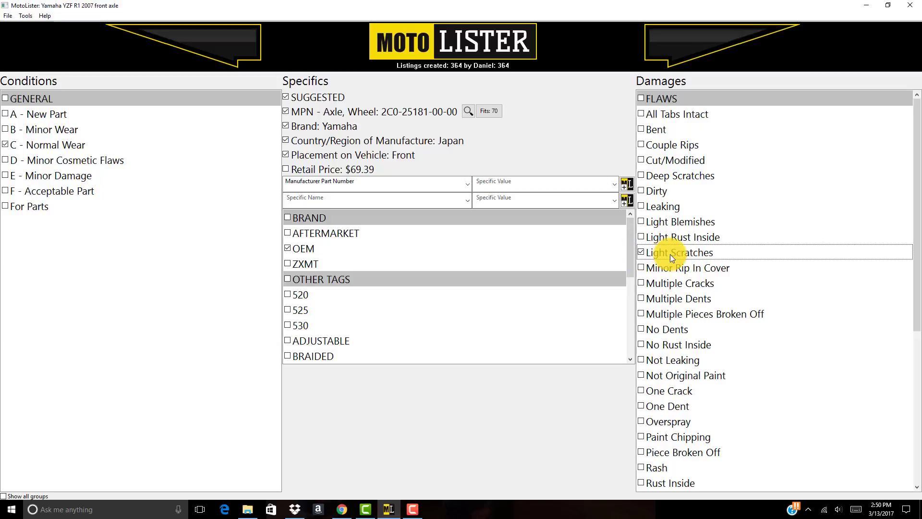
left_click(684, 53)
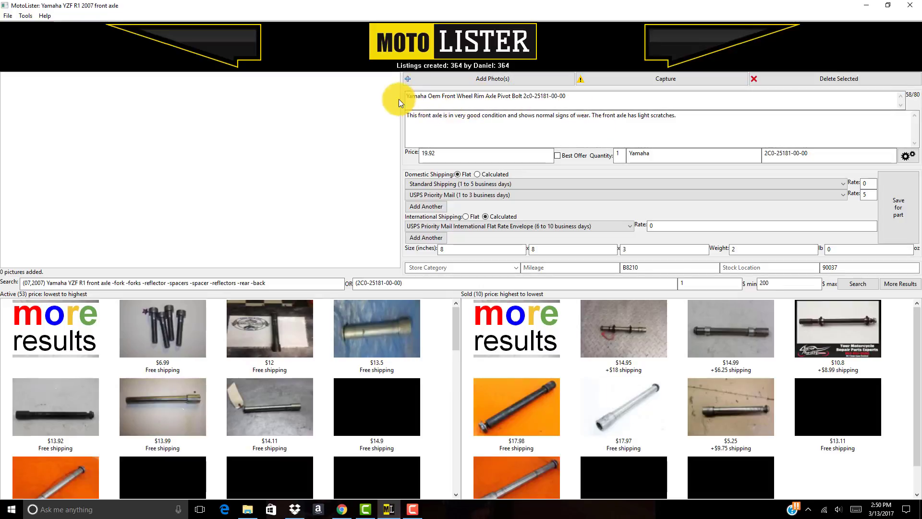
- Review the generated listing title and the brand and part number fields of the front axle listing
left_click(430, 97)
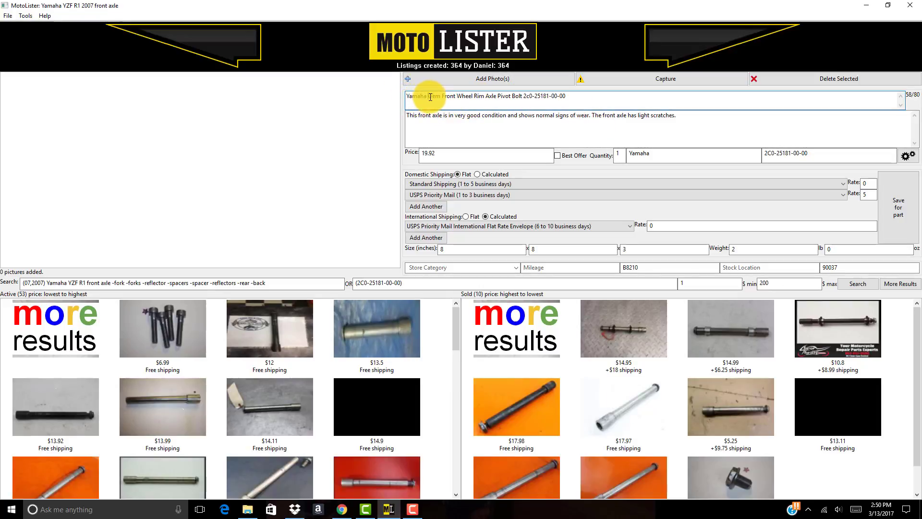
left_click_drag(473, 97, 568, 99)
left_click(577, 100)
left_click(569, 99)
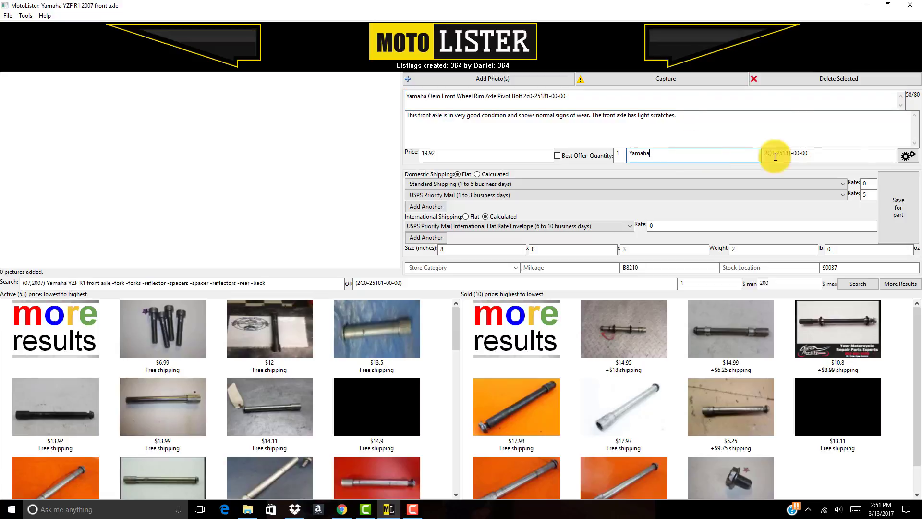
left_click(855, 153)
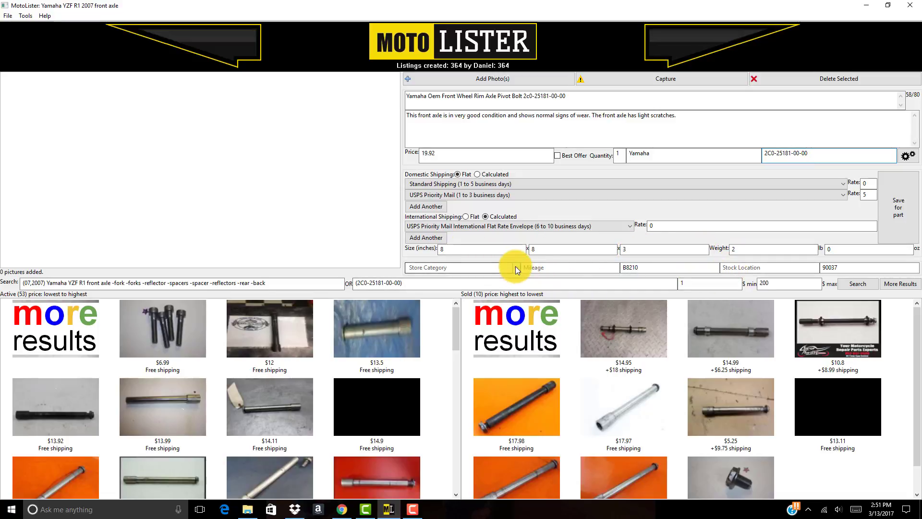
- Set the front axle listing's mileage to 12300, and review the inventory number, stock location and postal code fields
left_click(550, 266)
type("1230")
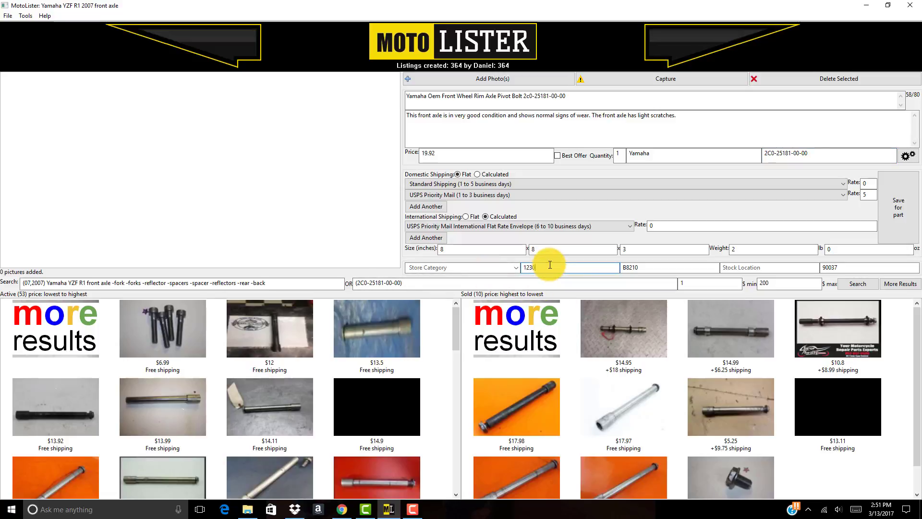
type("0")
left_click(638, 262)
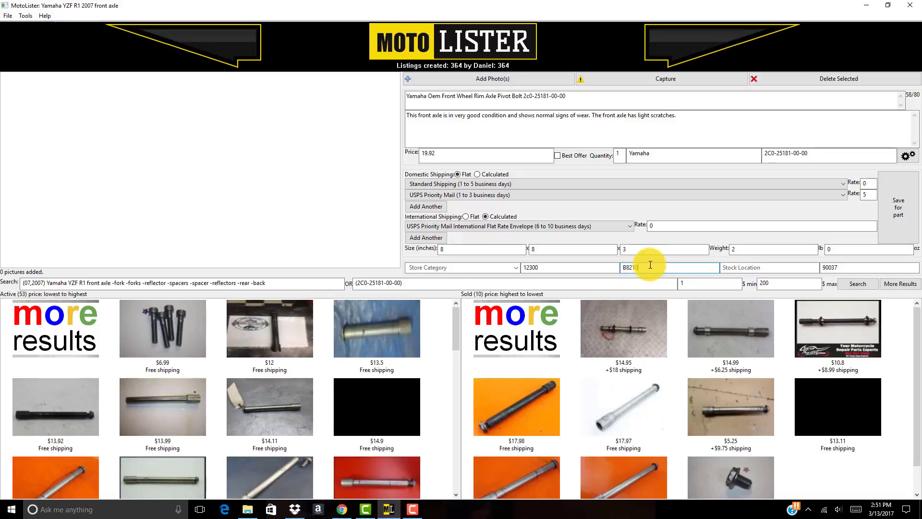
left_click(753, 269)
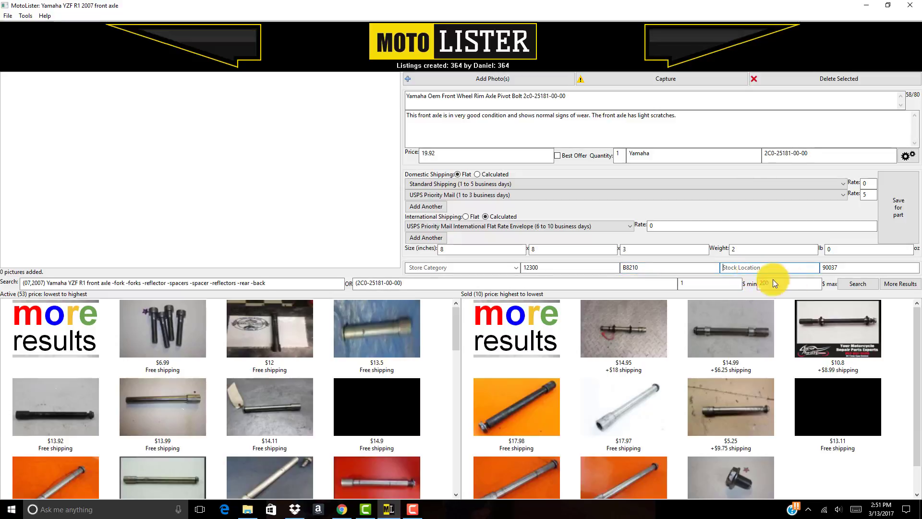
left_click(829, 268)
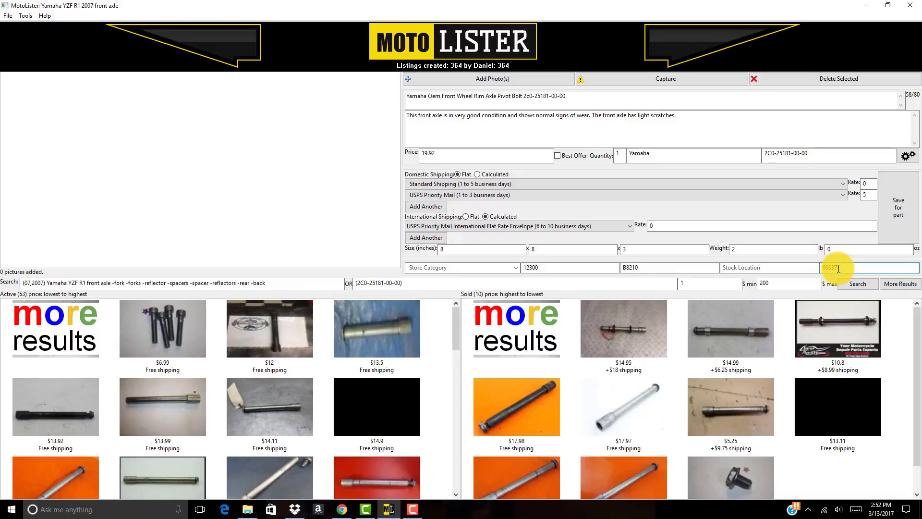
- Review the inventory numbering choices in the settings, leave Incremental selected, and close the settings without saving
left_click(7, 16)
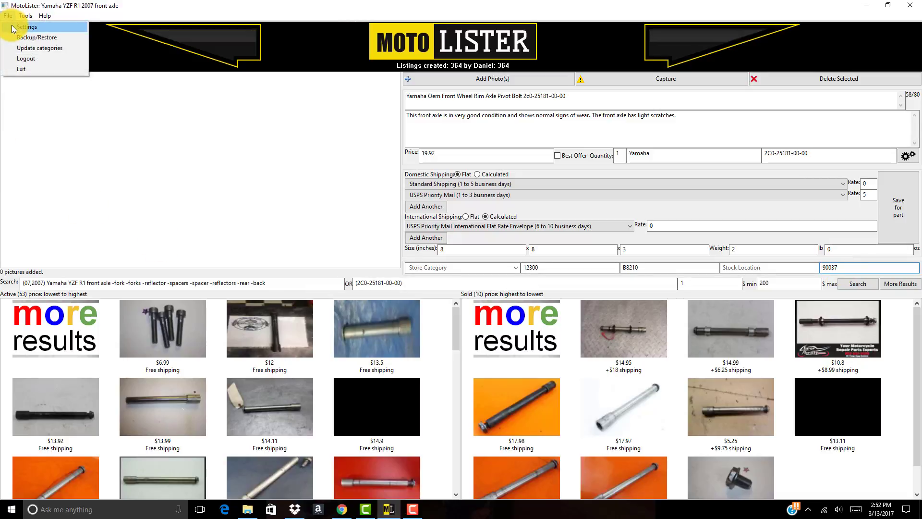
left_click(29, 26)
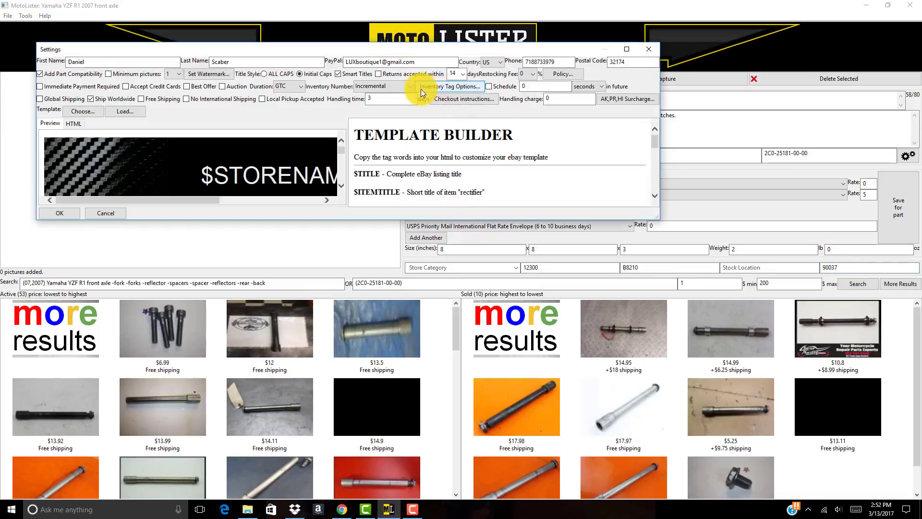
left_click(385, 87)
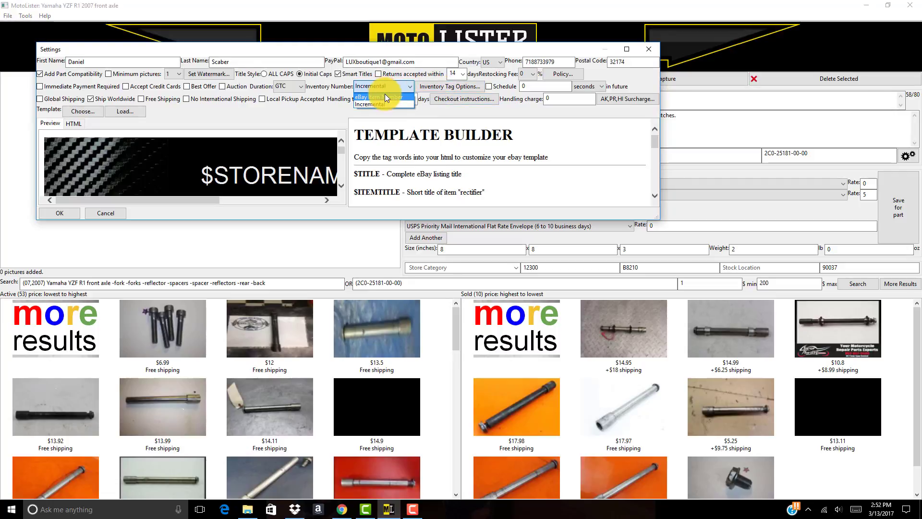
left_click(384, 93)
left_click(364, 84)
left_click(370, 106)
left_click(648, 49)
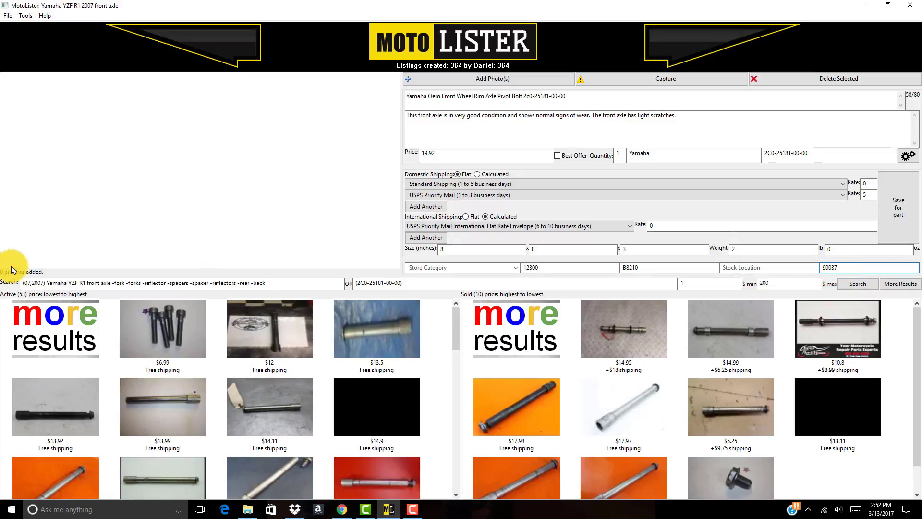
- Review the price comparison's search keywords, active and sold results, part number term, and minimum and maximum price limits
left_click(64, 286)
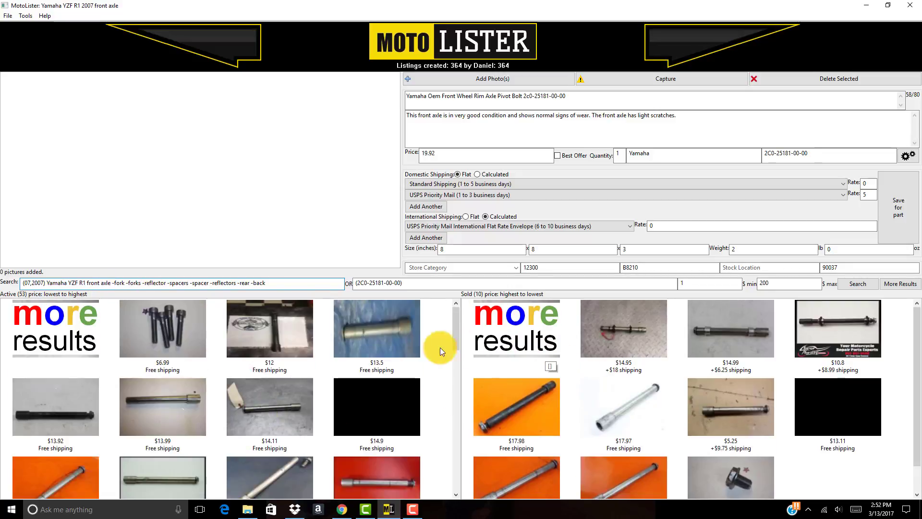
mouse_move(456, 335)
left_mouse_down()
mouse_move(460, 483)
mouse_move(450, 332)
left_mouse_up()
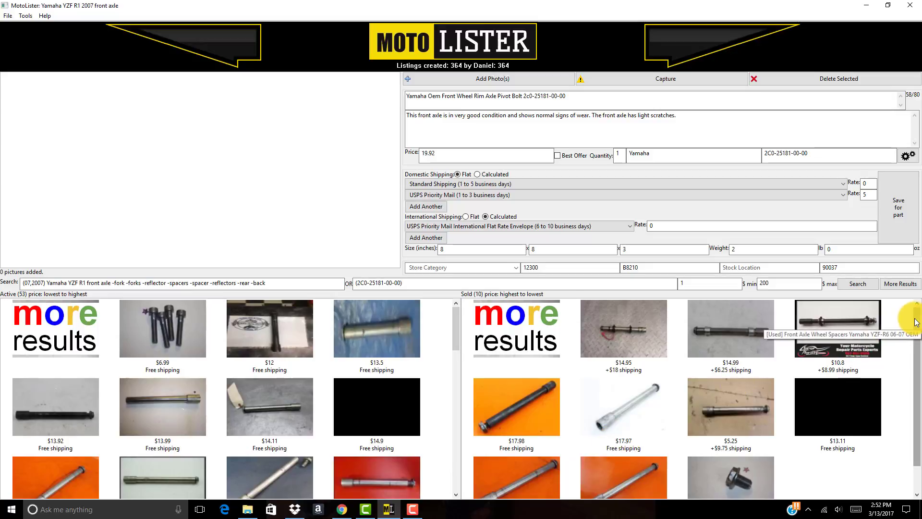
scroll(905, 346, "down", 1)
scroll(905, 345, "up", 1)
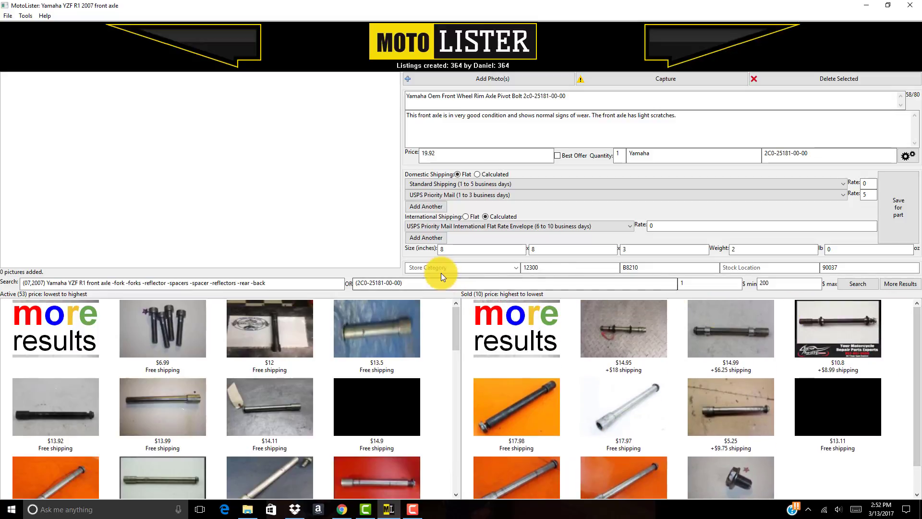
left_click(352, 282)
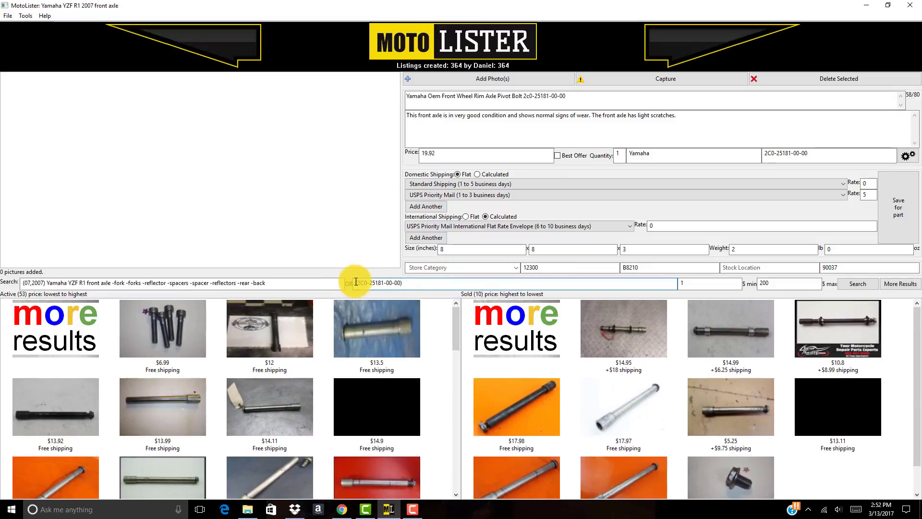
left_click_drag(353, 283, 412, 282)
left_click(415, 282)
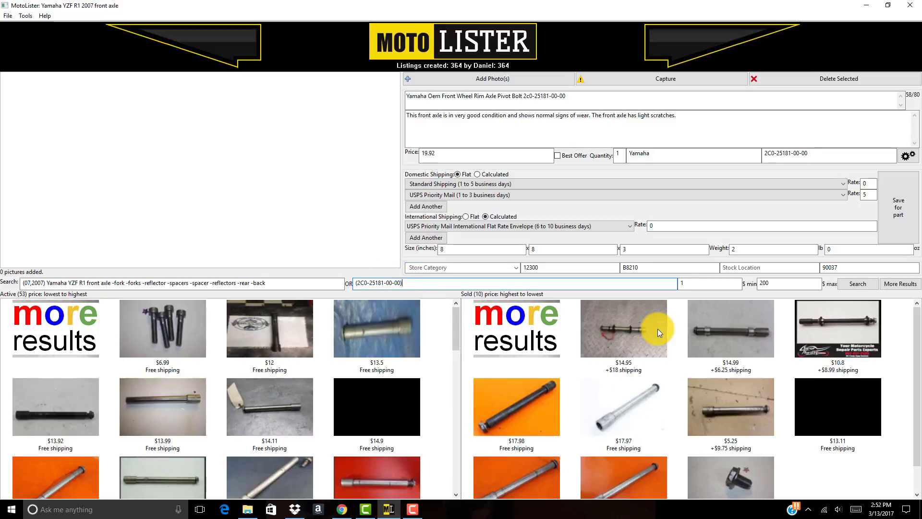
left_click(767, 287)
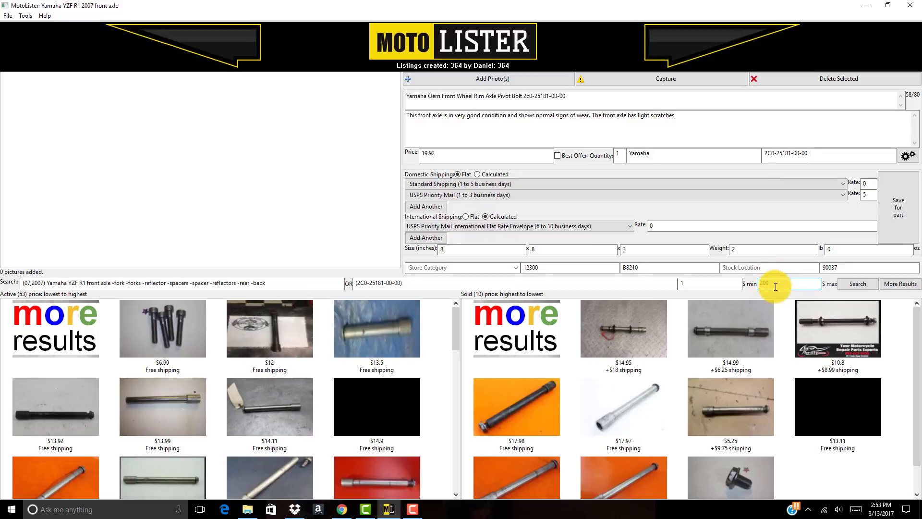
left_click(704, 285)
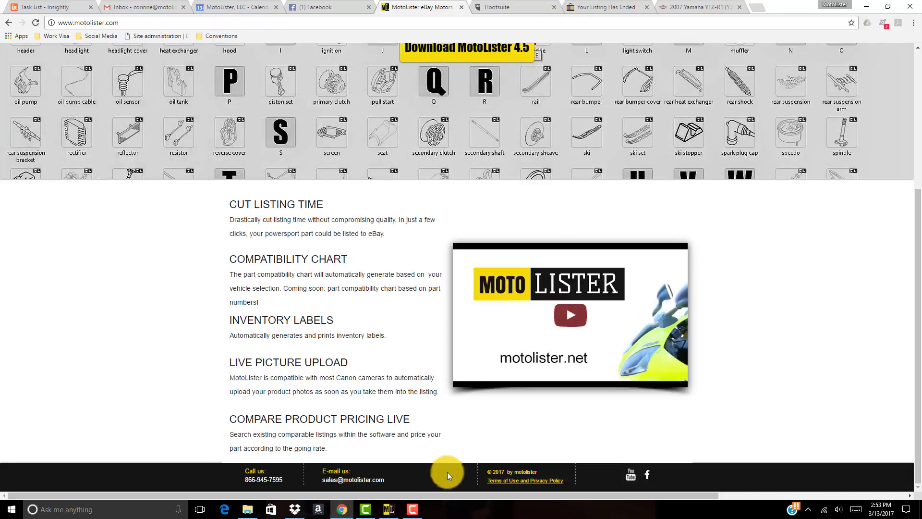
- Switch back to MotoLister, look at the photo file selection for the front axle listing, and cancel it
left_click(388, 510)
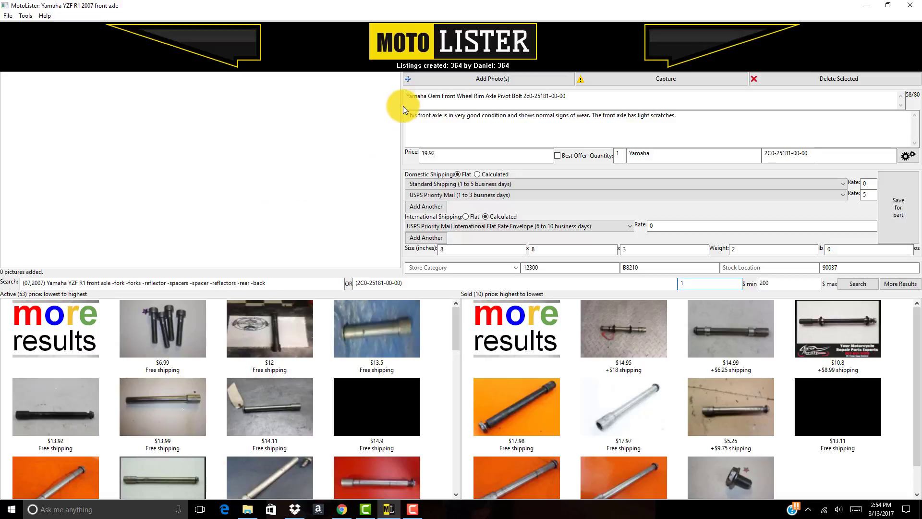
left_click(425, 79)
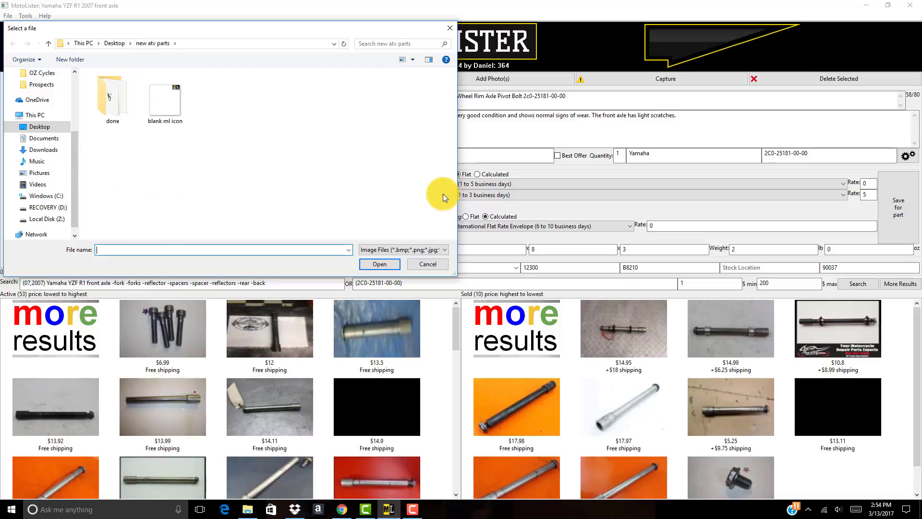
left_click(441, 262)
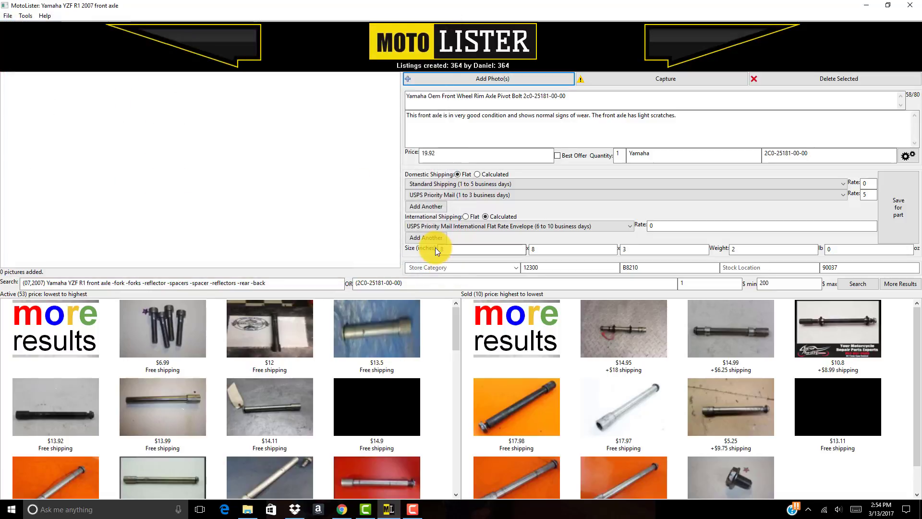
- Submit the front axle listing to eBay, check MotoLister's parts overview, and switch to the published listing in Chrome
left_click(650, 115)
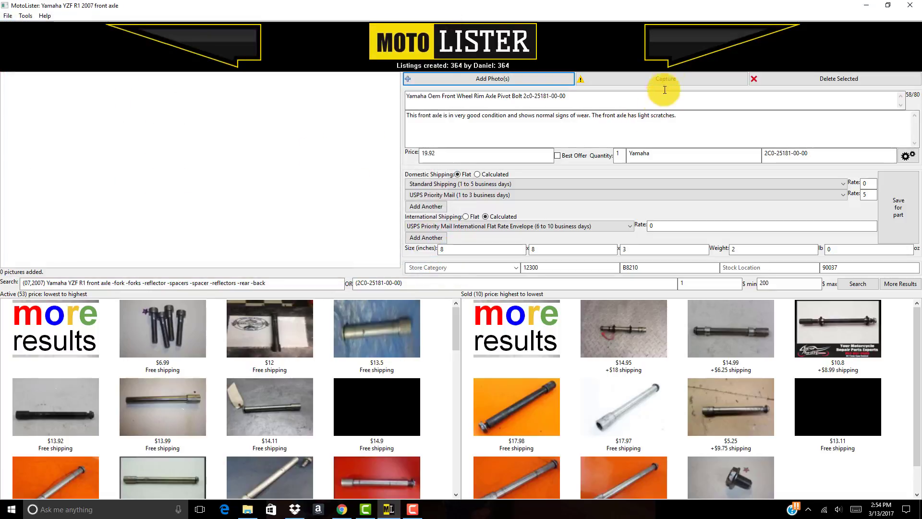
left_click(681, 36)
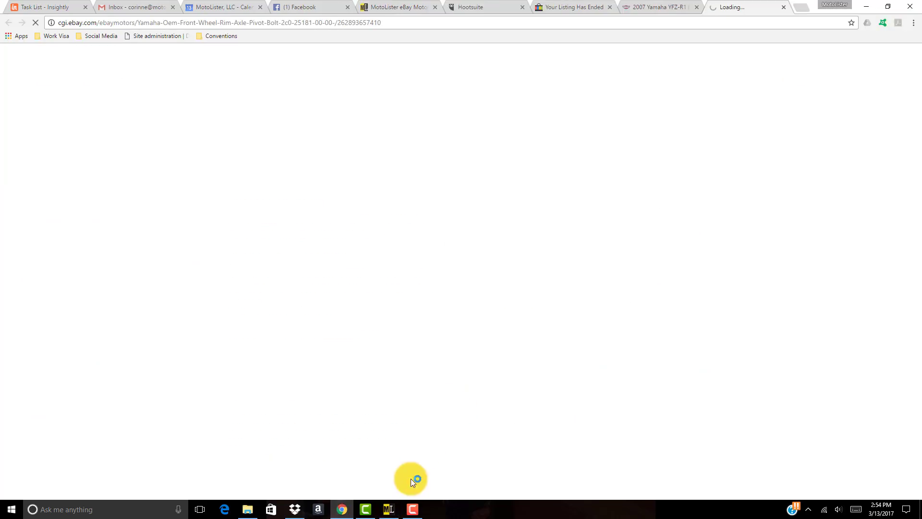
left_click(386, 509)
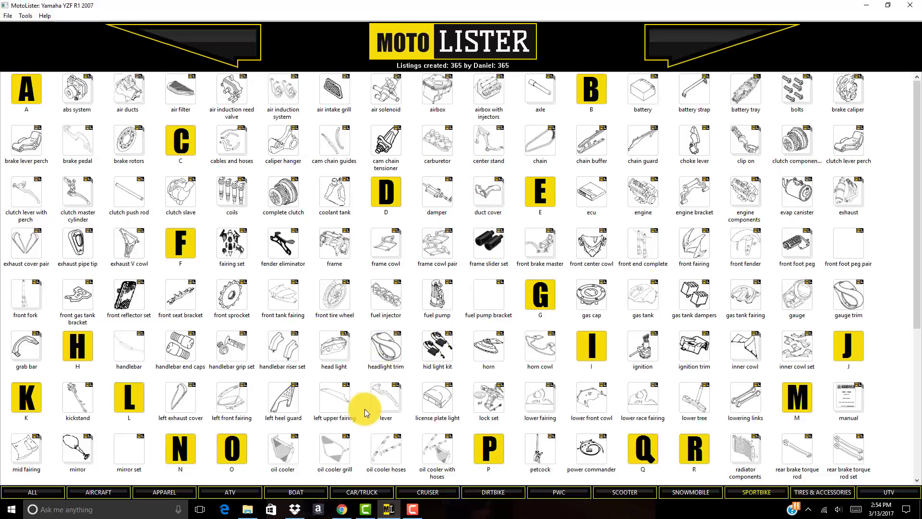
left_click(341, 509)
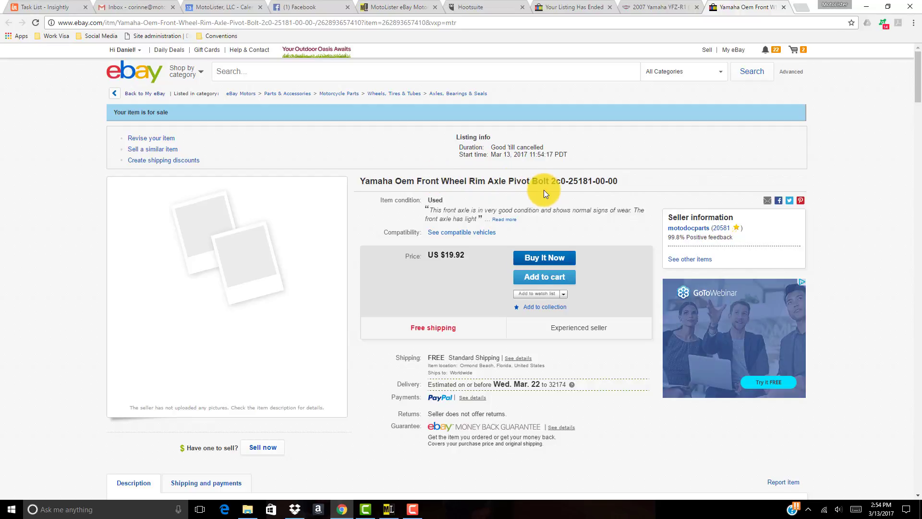
- Examine the compatible vehicles table of the published front axle listing, going through all four pages
scroll(423, 360, "down", 4)
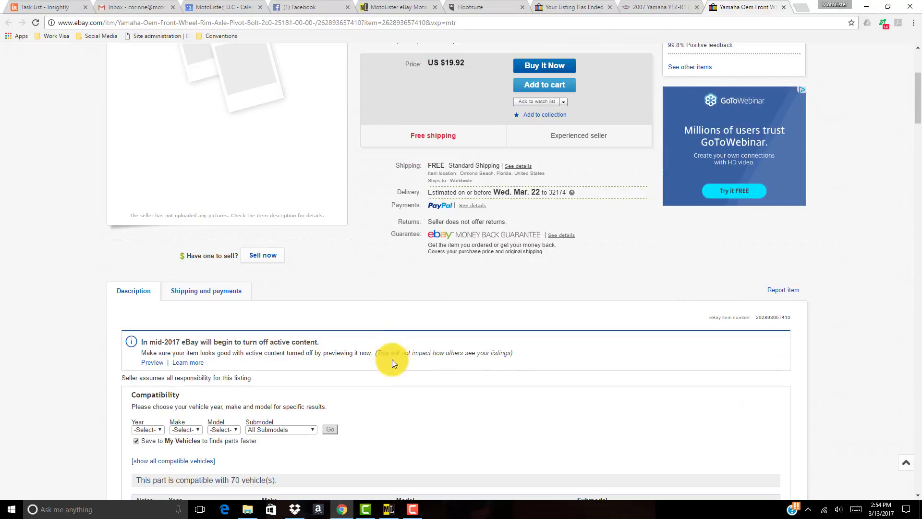
scroll(390, 373, "down", 2)
scroll(390, 375, "down", 1)
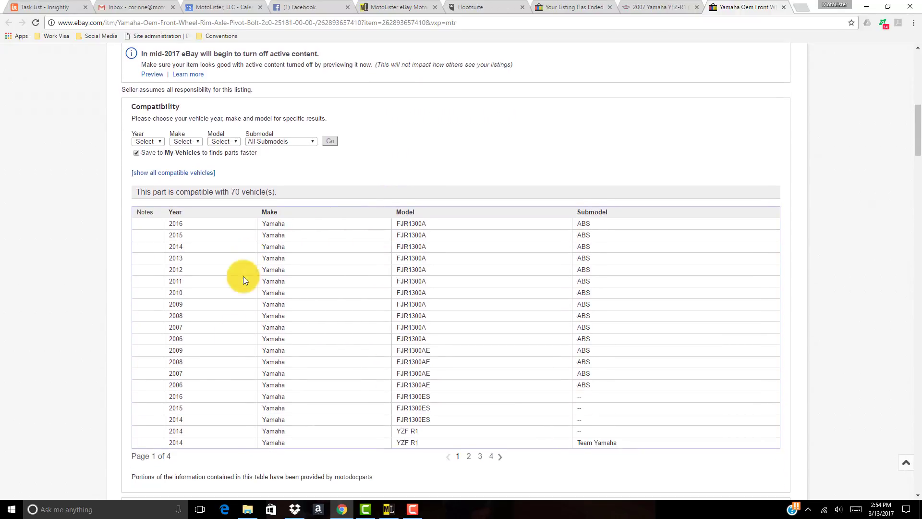
scroll(67, 347, "down", 2)
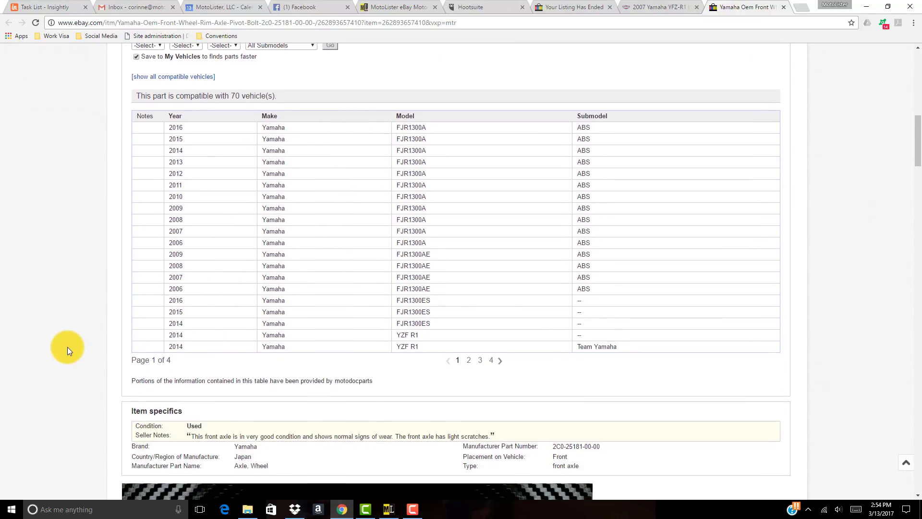
scroll(67, 346, "down", 1)
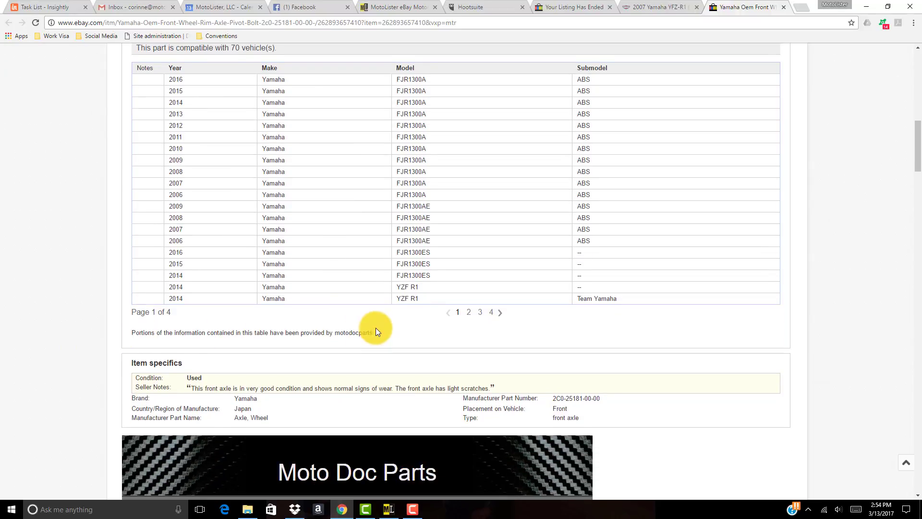
left_click(469, 312)
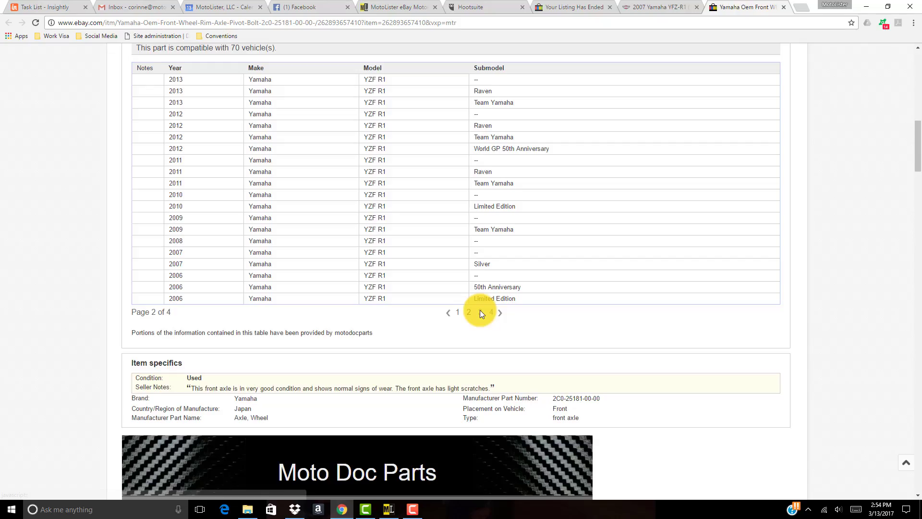
left_click(480, 313)
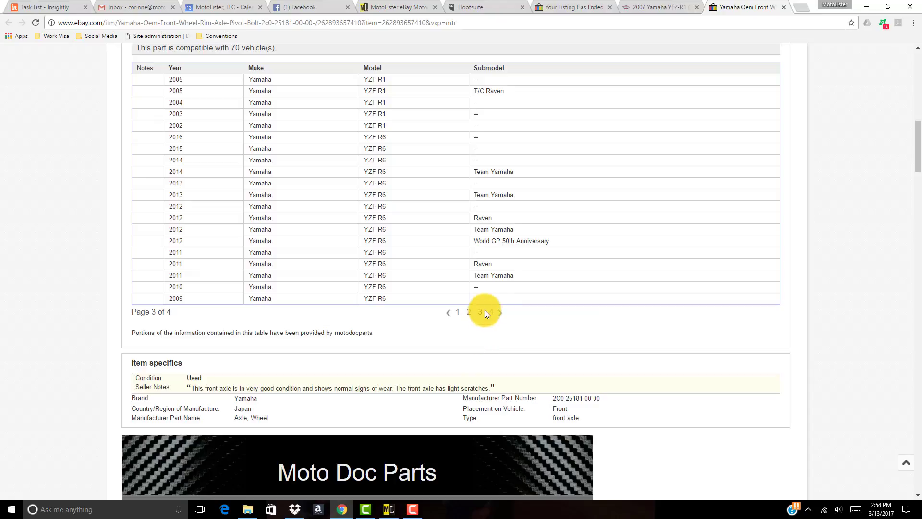
left_click(491, 312)
- Examine the published listing's item specifics, description, shipping, payment and returns sections, and return to the start of the page
scroll(107, 331, "down", 3)
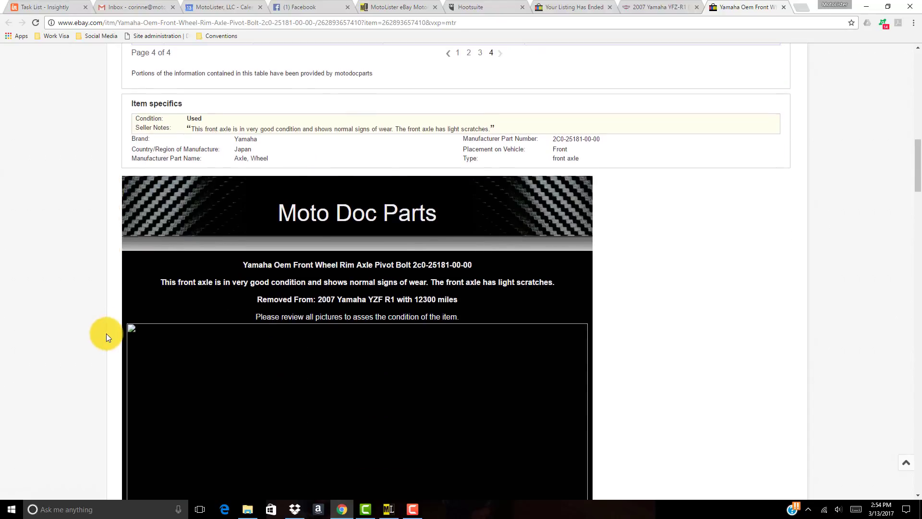
scroll(106, 333, "down", 2)
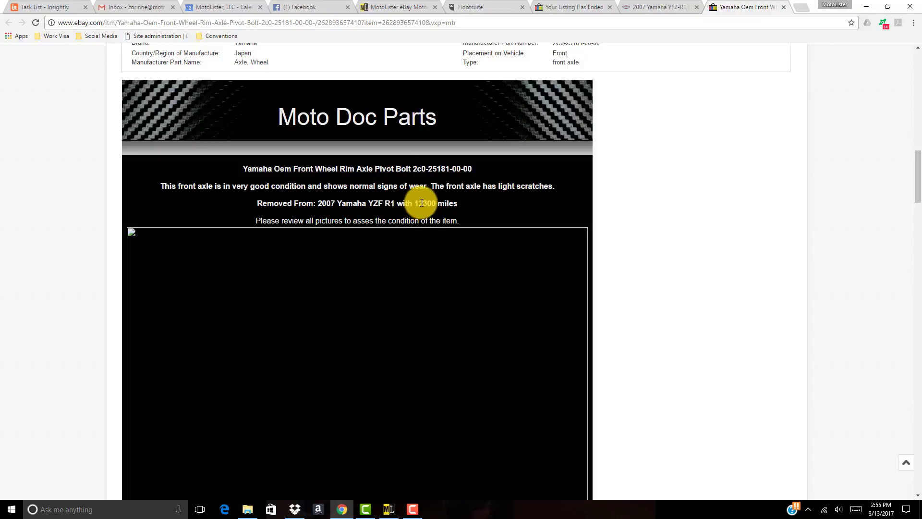
scroll(76, 368, "down", 1)
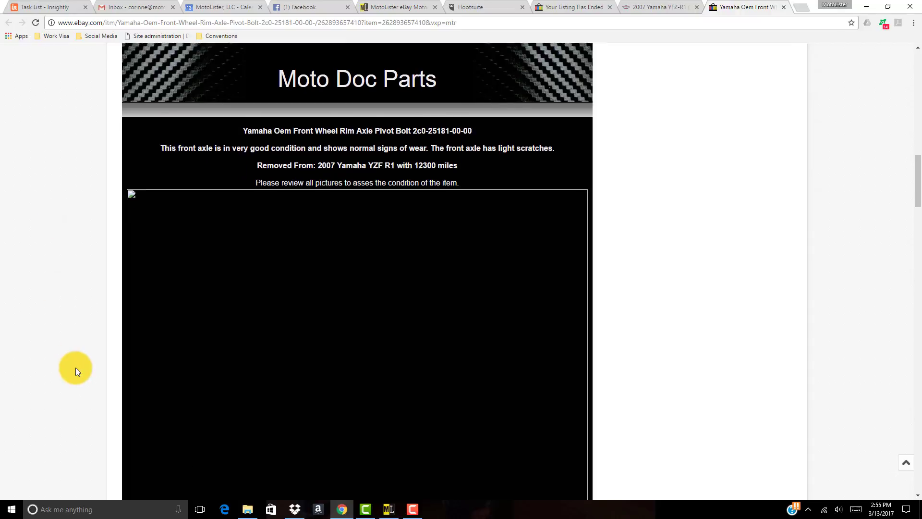
scroll(76, 367, "down", 1)
scroll(94, 424, "down", 3)
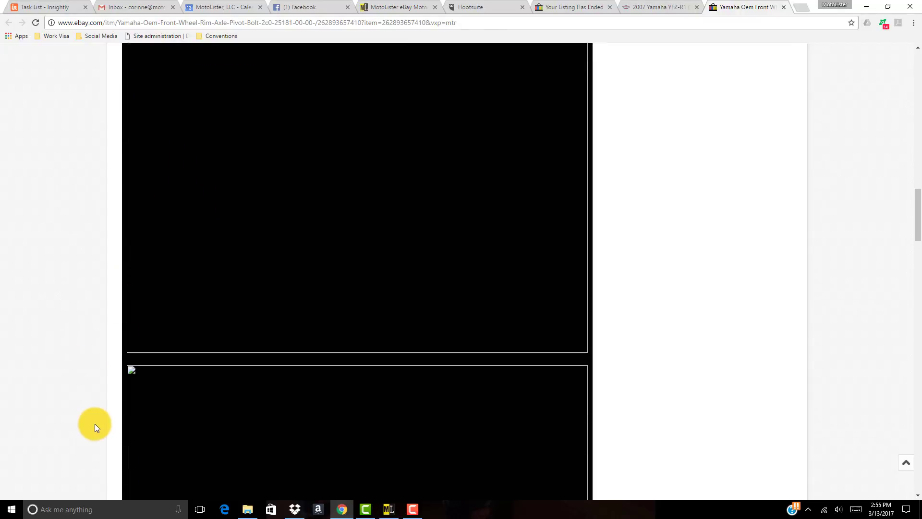
scroll(139, 430, "down", 20)
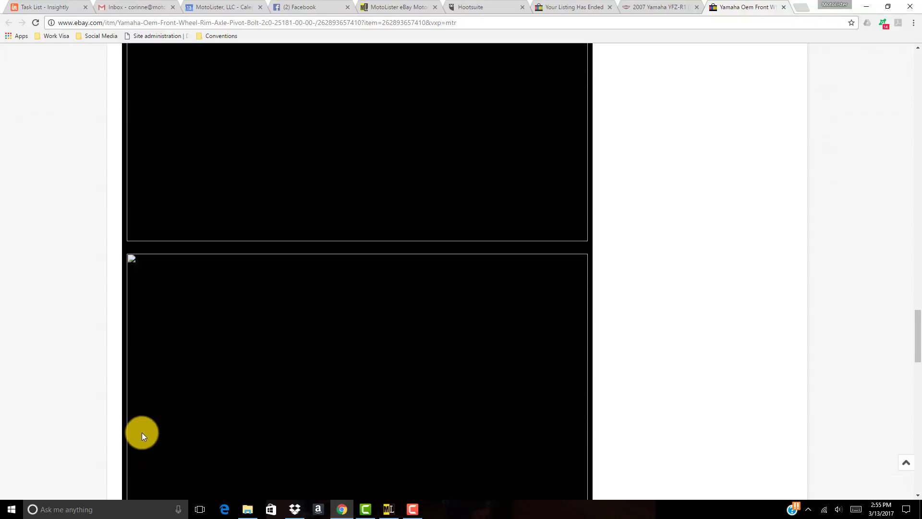
scroll(142, 436, "down", 10)
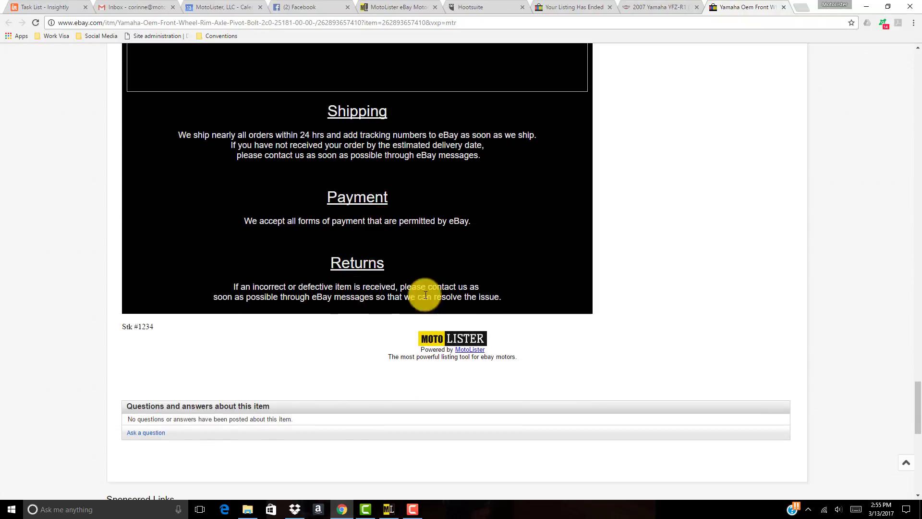
left_click_drag(916, 391, 916, 65)
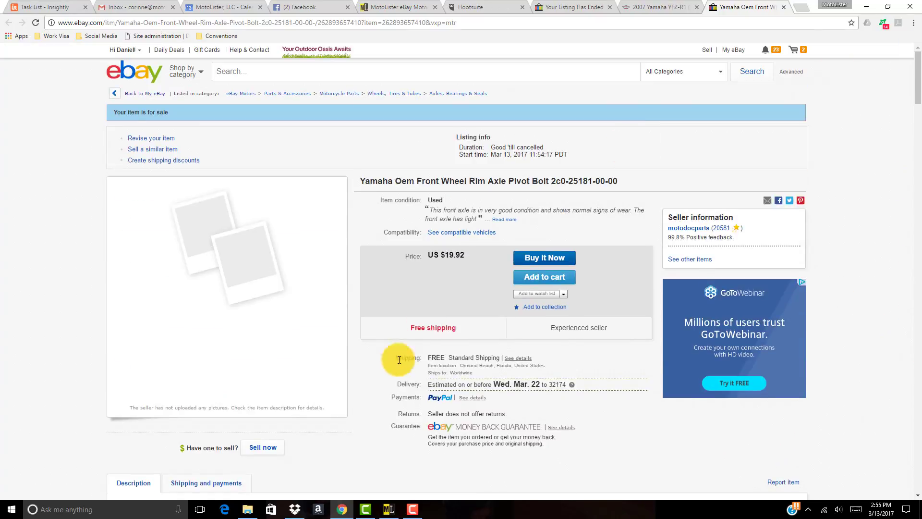
- Switch to MotoLister, open the list of vehicle makes, and start a new model entry in an enlarged dialog
left_click(389, 508)
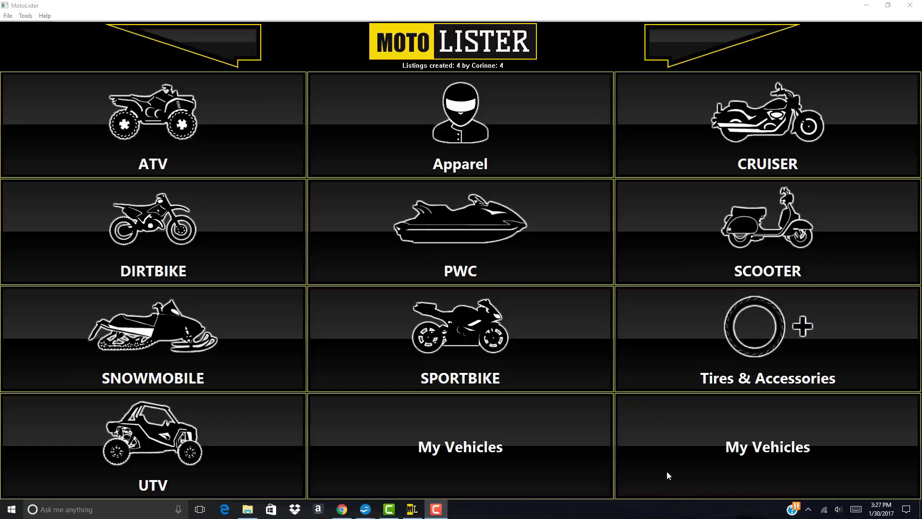
left_click(401, 448)
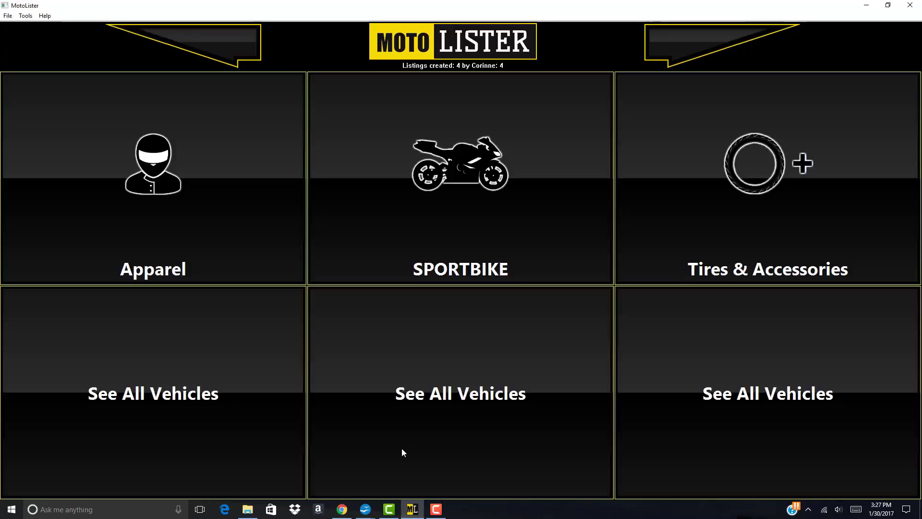
left_click(411, 399)
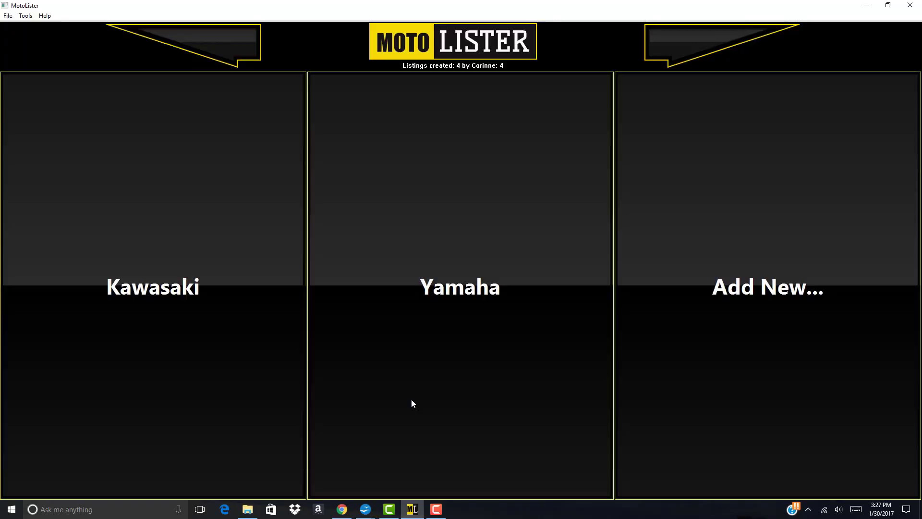
left_click(755, 305)
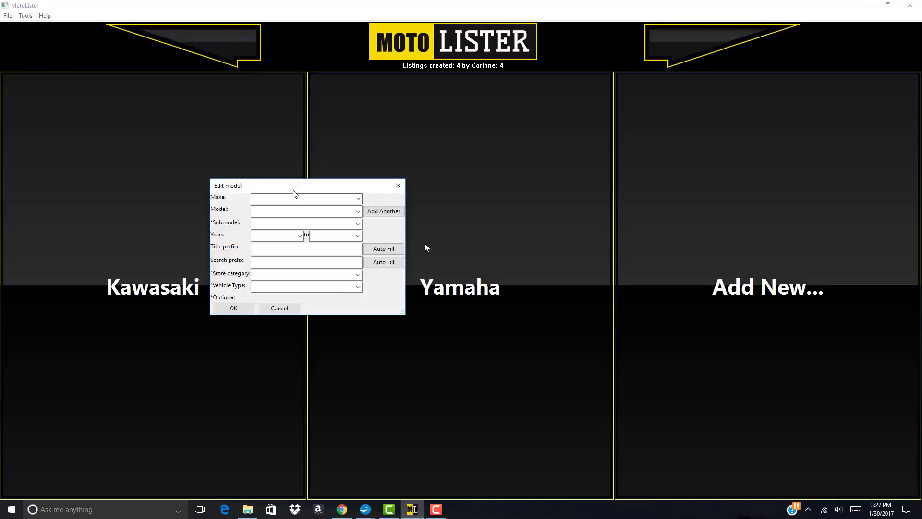
left_click_drag(294, 190, 431, 148)
left_click_drag(538, 272, 622, 373)
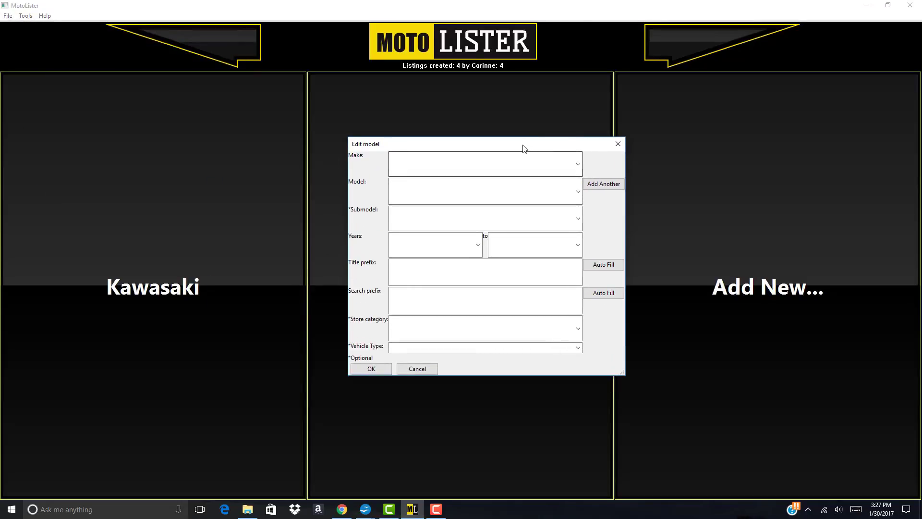
left_click_drag(524, 148, 478, 138)
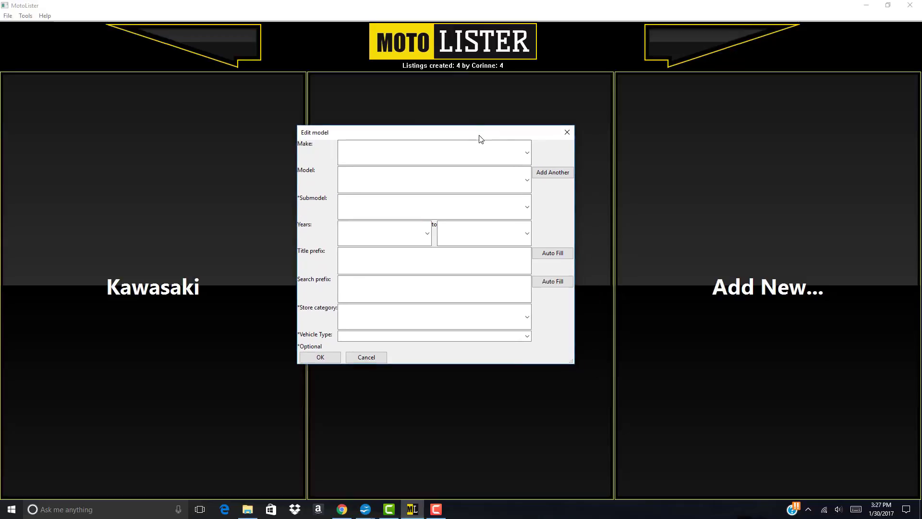
- Set the new entry's make to Kawasaki and its model to Ninja ZX10R
left_click(498, 148)
type("kaw")
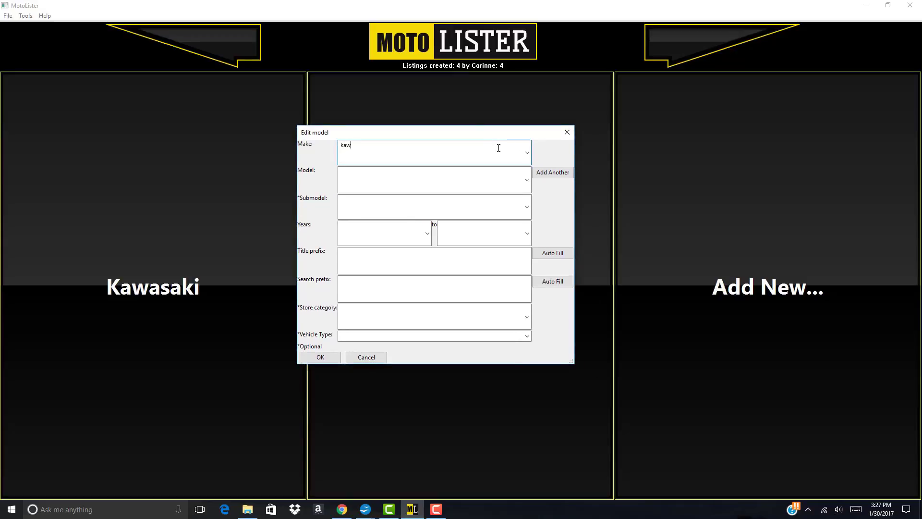
left_click(527, 151)
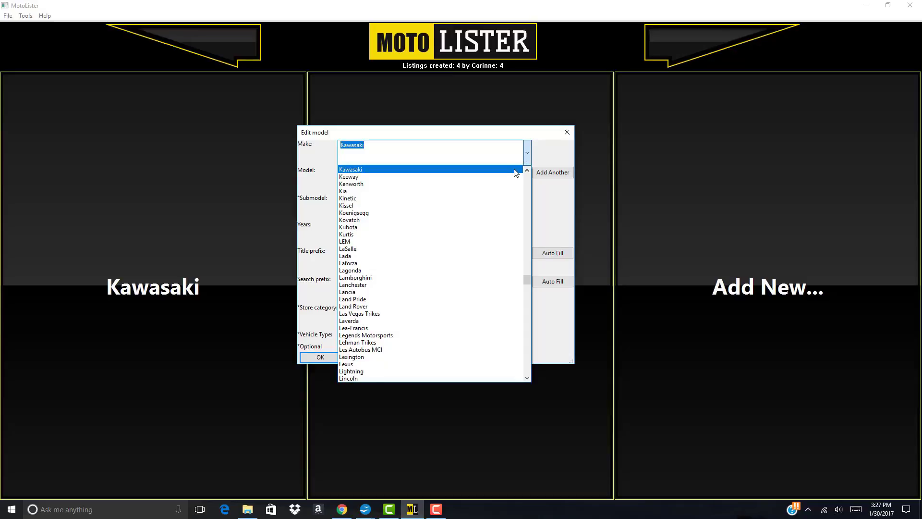
left_click(514, 170)
left_click(508, 173)
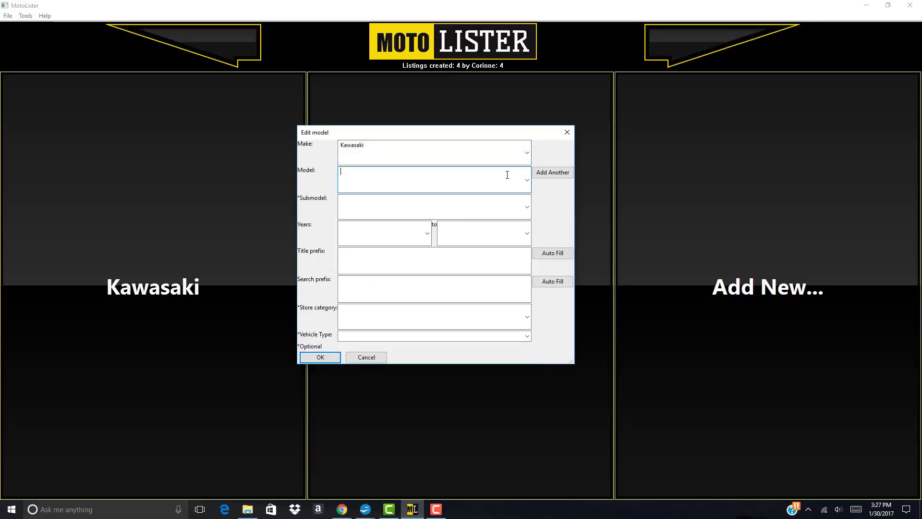
type("ninja")
left_click(524, 179)
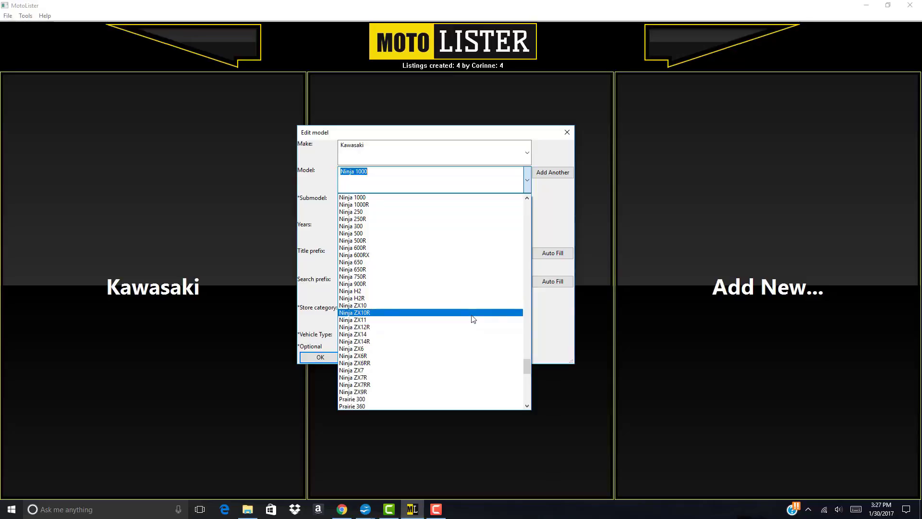
left_click(473, 312)
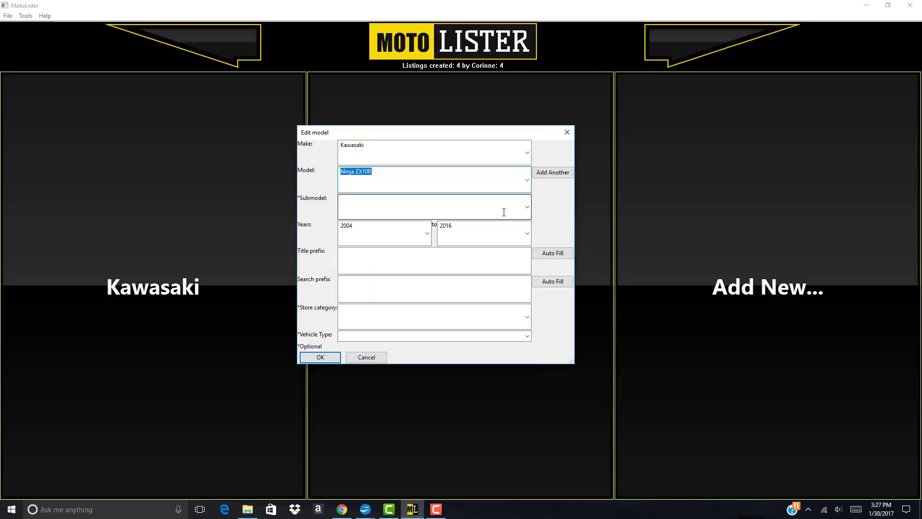
- Set the Ninja ZX10R's year range to 2008 to 2010
left_click(427, 234)
left_click(416, 279)
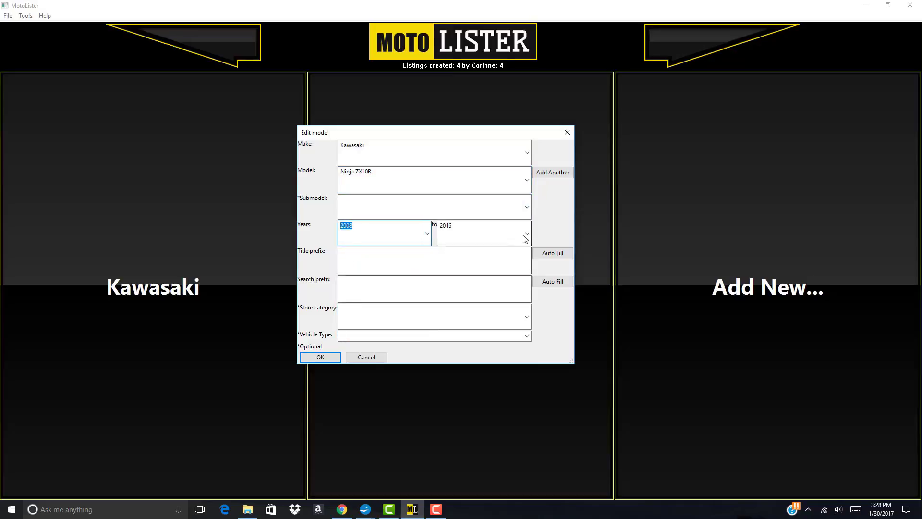
left_click(527, 234)
left_click(518, 293)
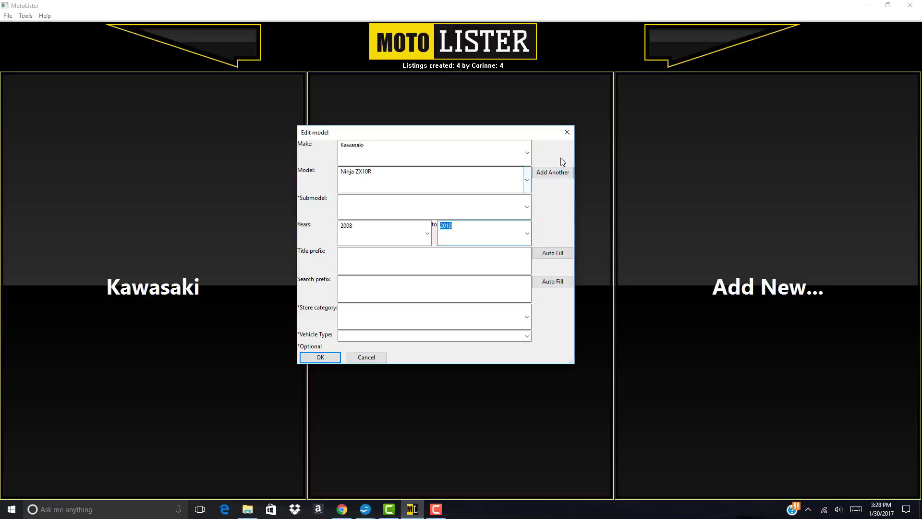
- Auto-fill the title prefix and the search prefix for the Ninja ZX10R
left_click(543, 255)
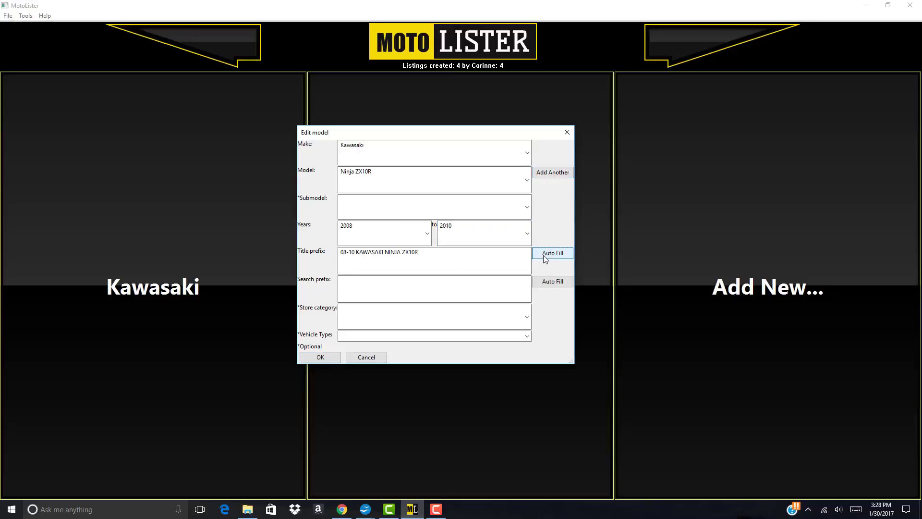
left_click(343, 254)
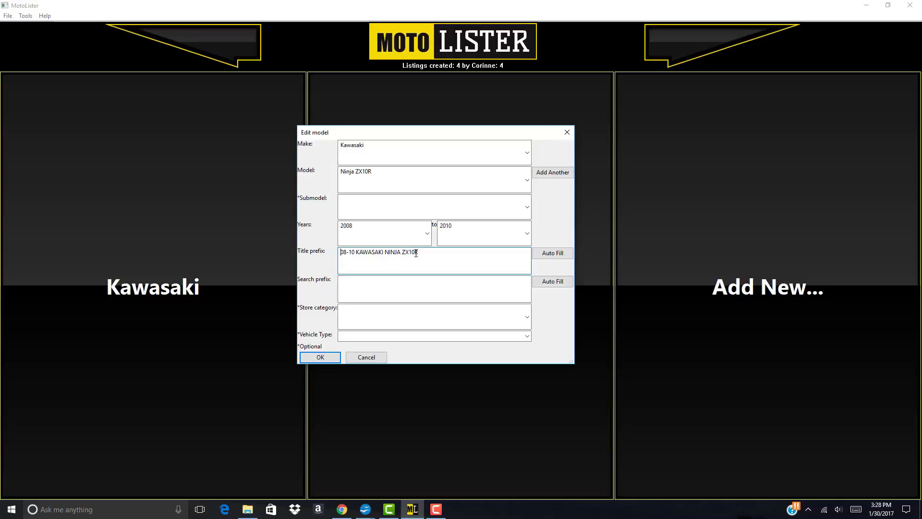
left_click(535, 284)
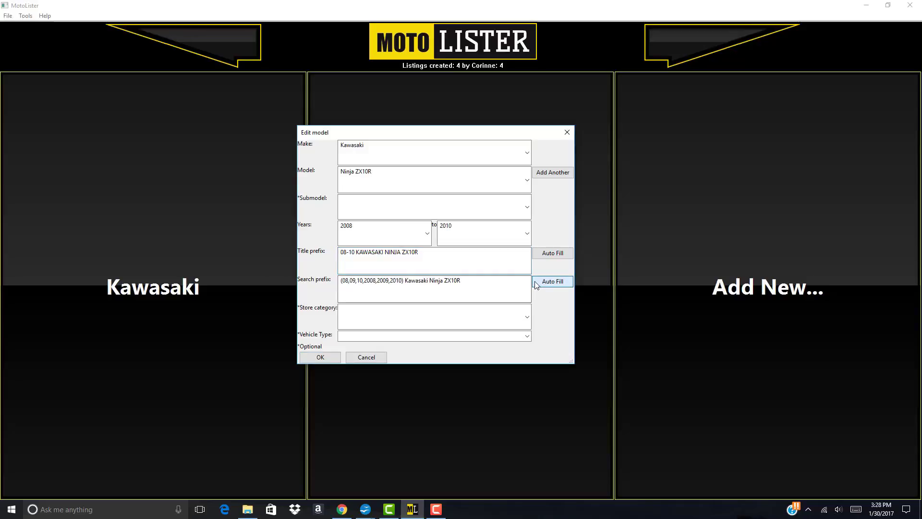
left_click(348, 282)
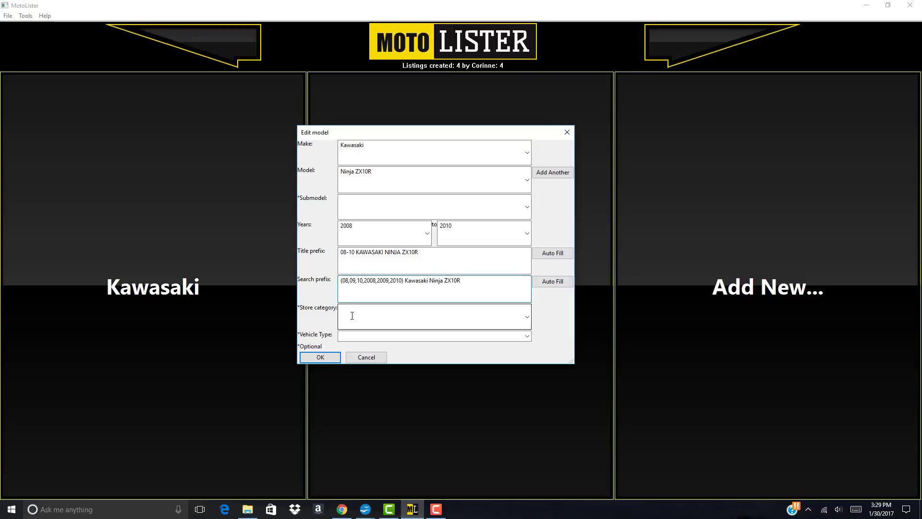
- Edit the search prefix to read "(08,09,10,2008,2009,2010) Kawasaki (ZX10R,ZX10)", removing the word Ninja
left_click_drag(404, 281, 363, 283)
left_click(349, 283)
left_click(430, 282)
key("Delete")
key("Delete")
key("Delete")
key("Delete")
key("Delete")
key("Delete")
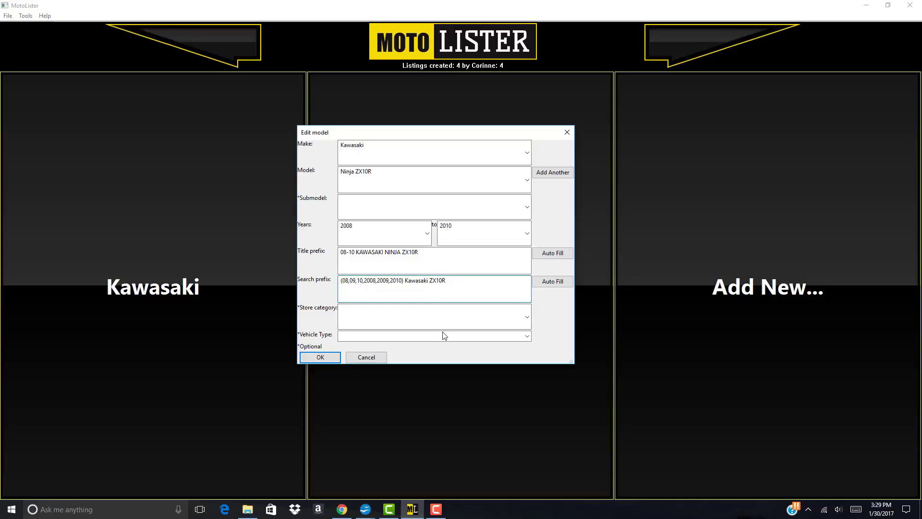
left_click(452, 284)
type("(")
left_click(428, 317)
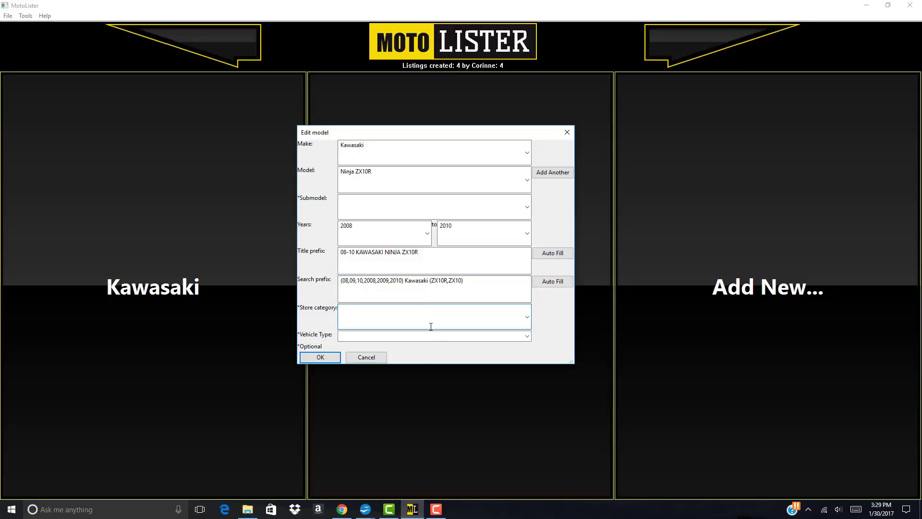
- Set the vehicle type to SPORTBIKE and save the new model
left_click(524, 337)
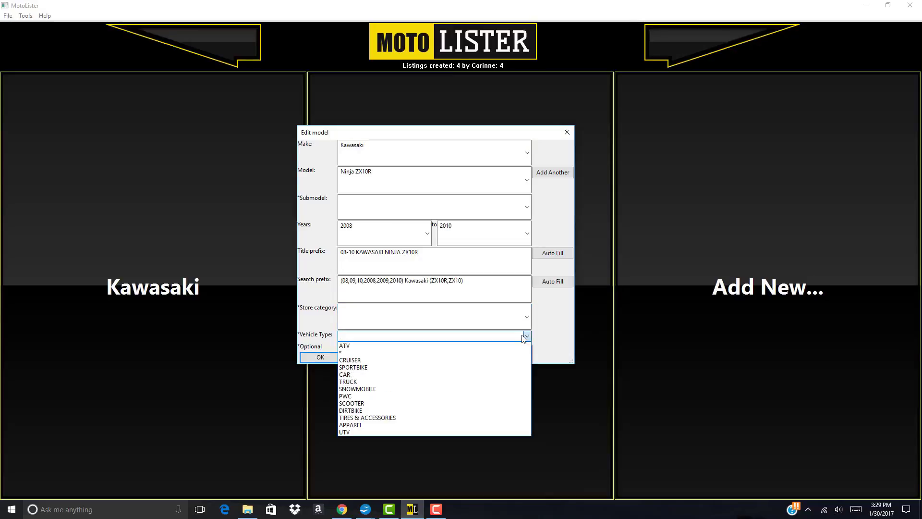
left_click(391, 367)
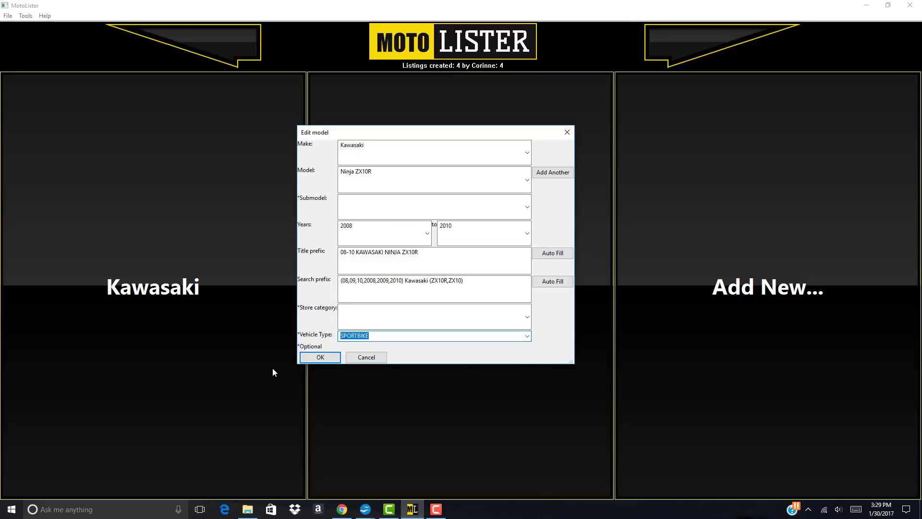
left_click(311, 361)
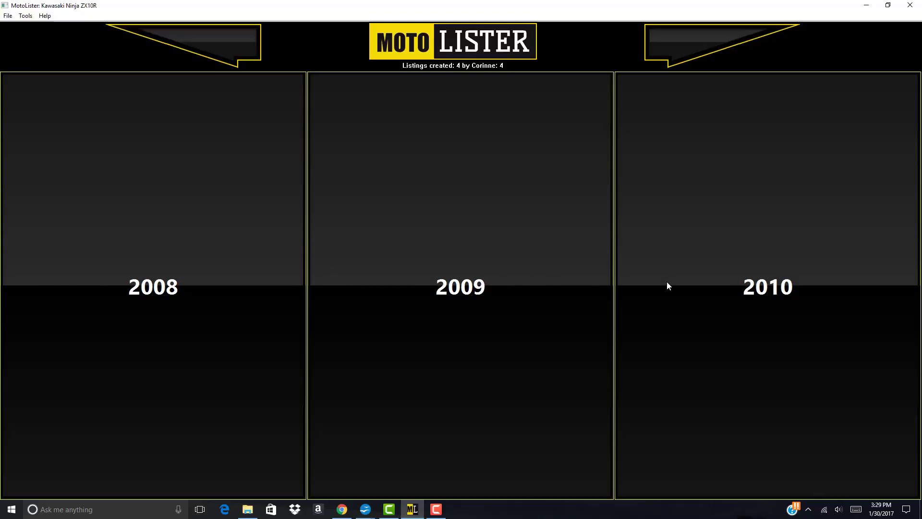
- For the 2010 Ninja ZX10R's ecu part, clear the C - Normal Wear condition and choose the OEM brand specific
left_click(774, 286)
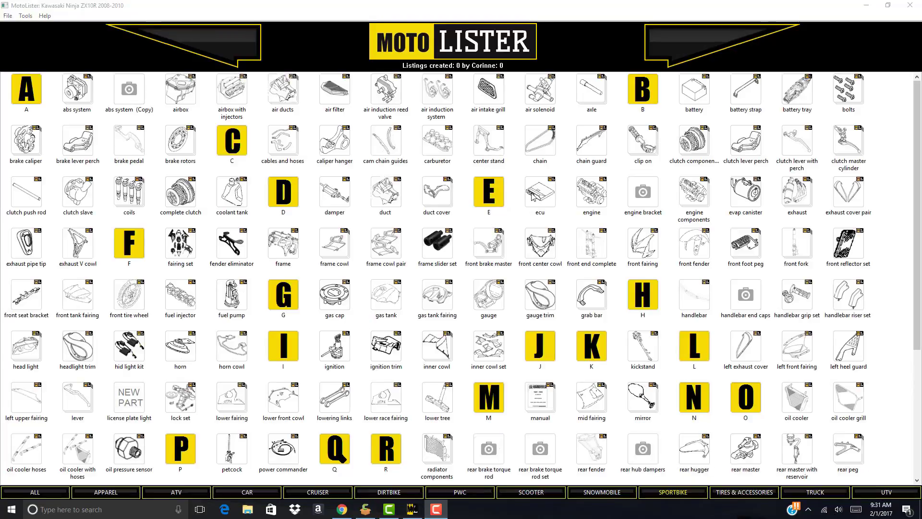
left_click(532, 193)
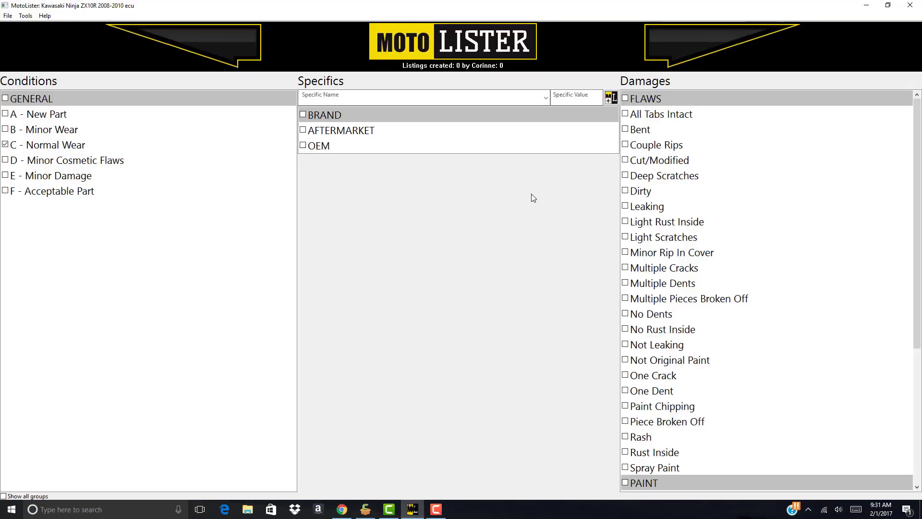
left_click(36, 146)
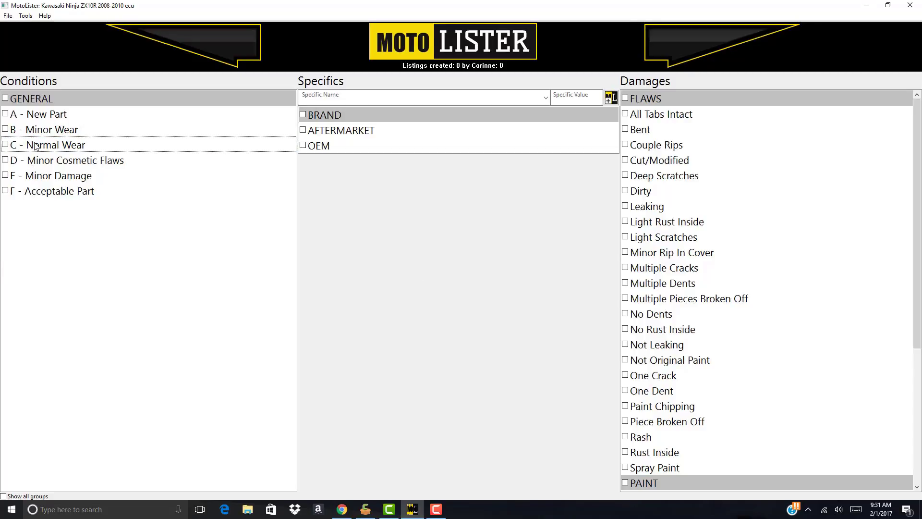
left_click(349, 147)
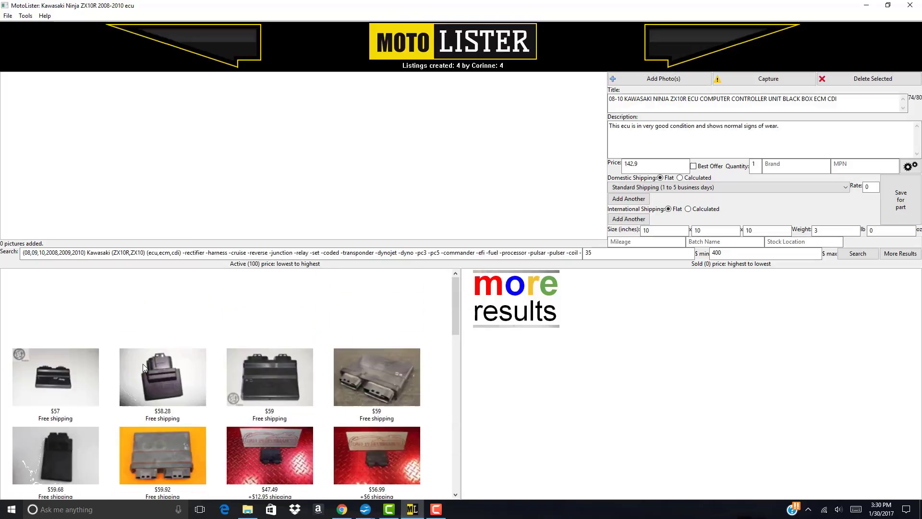
- Highlight the vehicle prefix in the ecu listing's search terms and in its title to examine both
left_click(145, 252)
left_click_drag(84, 254, 4, 254)
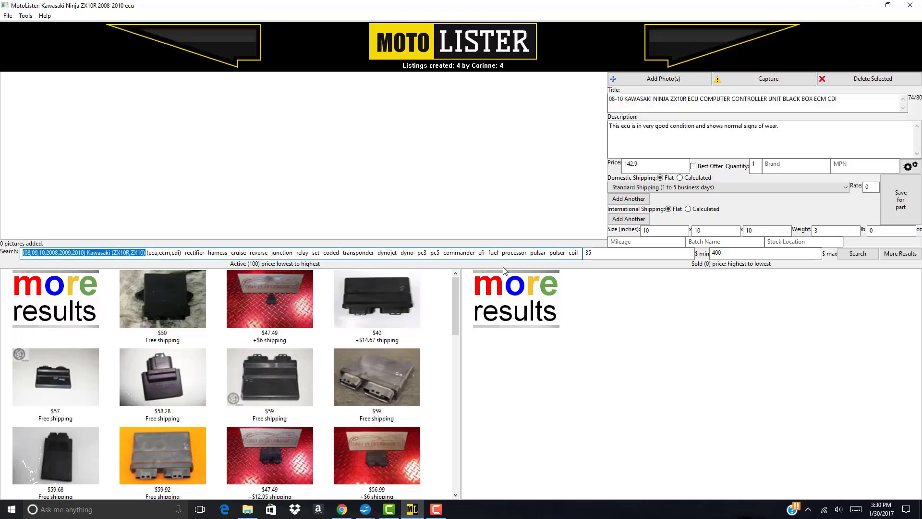
left_click(653, 98)
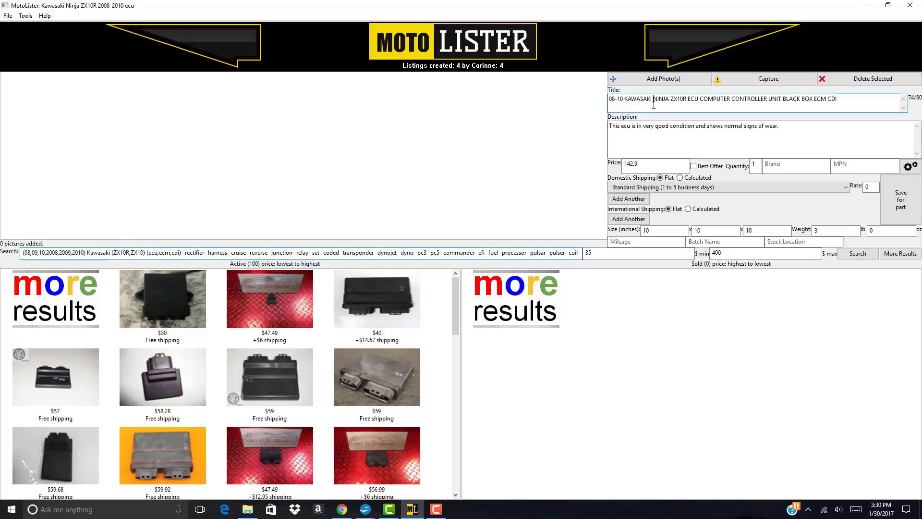
left_click_drag(686, 99, 609, 102)
left_click(625, 103)
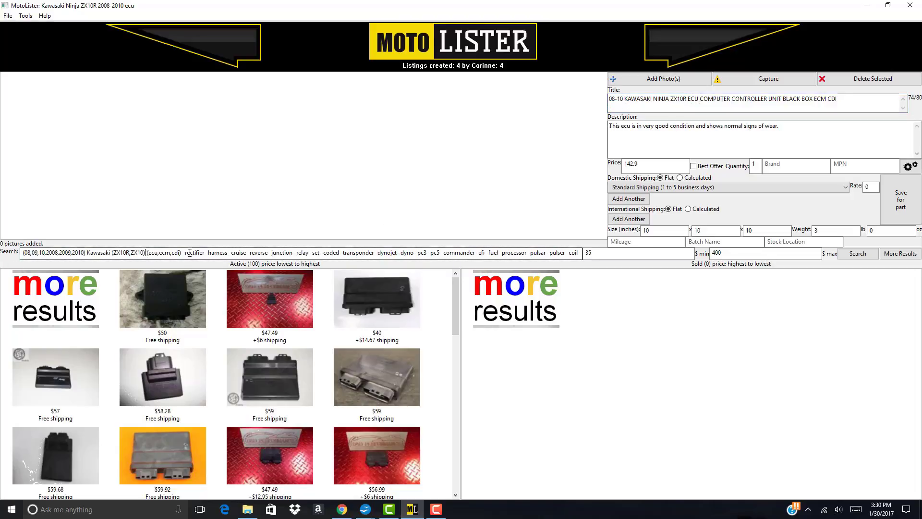
- Highlight the ecu-specific terms in the listing's search query and the part wording in its title
left_click_drag(147, 252, 619, 262)
left_click(770, 109)
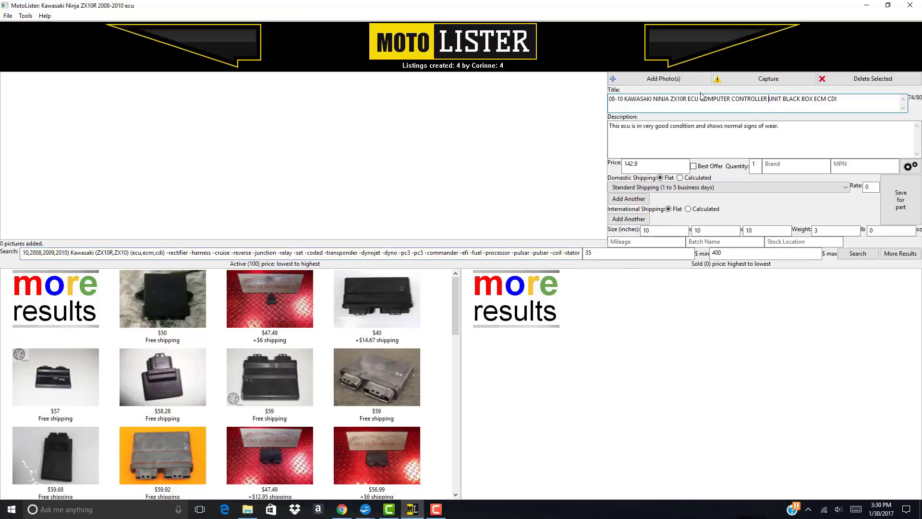
left_click_drag(689, 98, 837, 101)
left_click(858, 105)
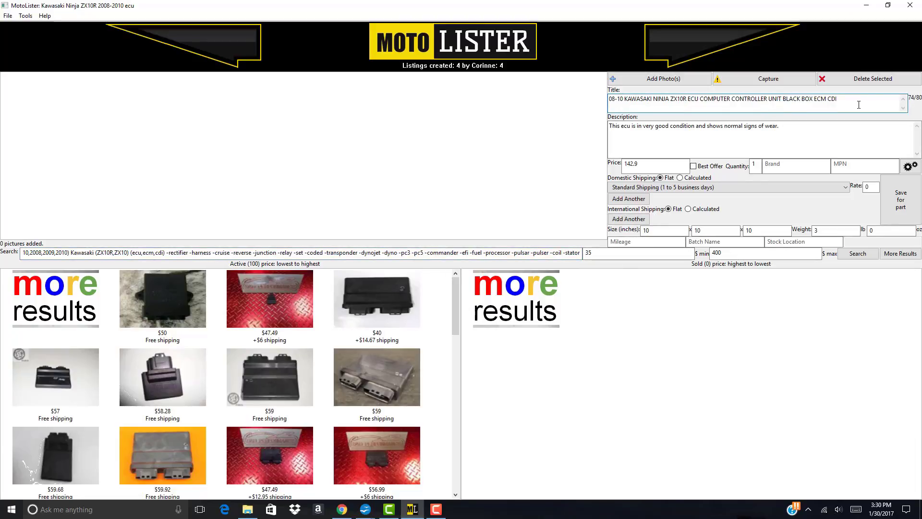